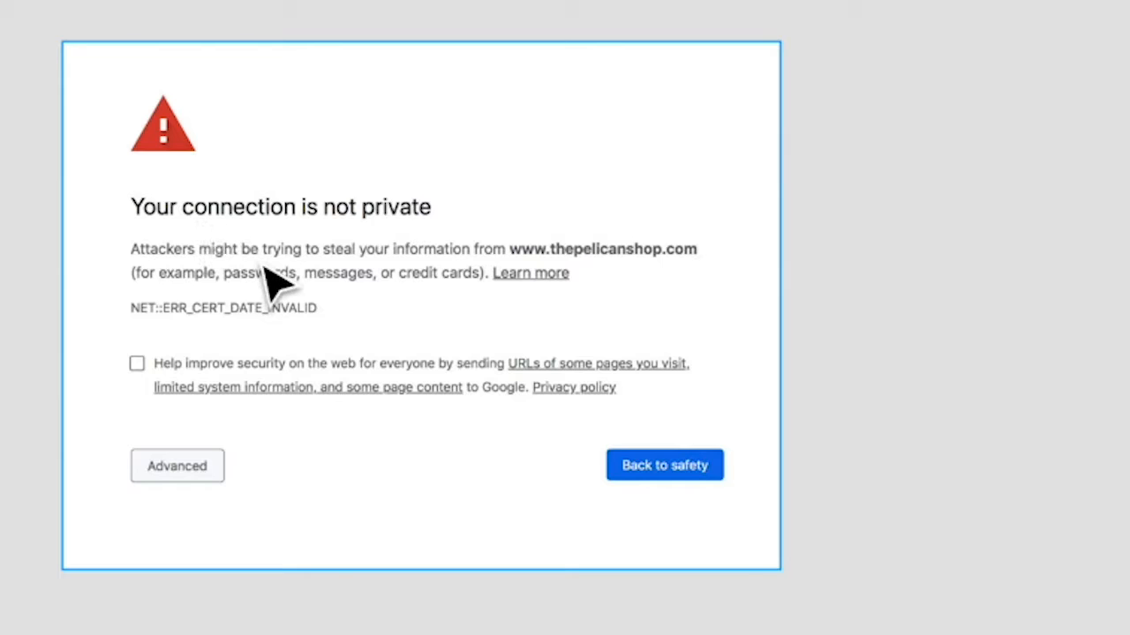
- Review the captured connection warning and case-studies page of the old Pelican Shop site
left_click(192, 476)
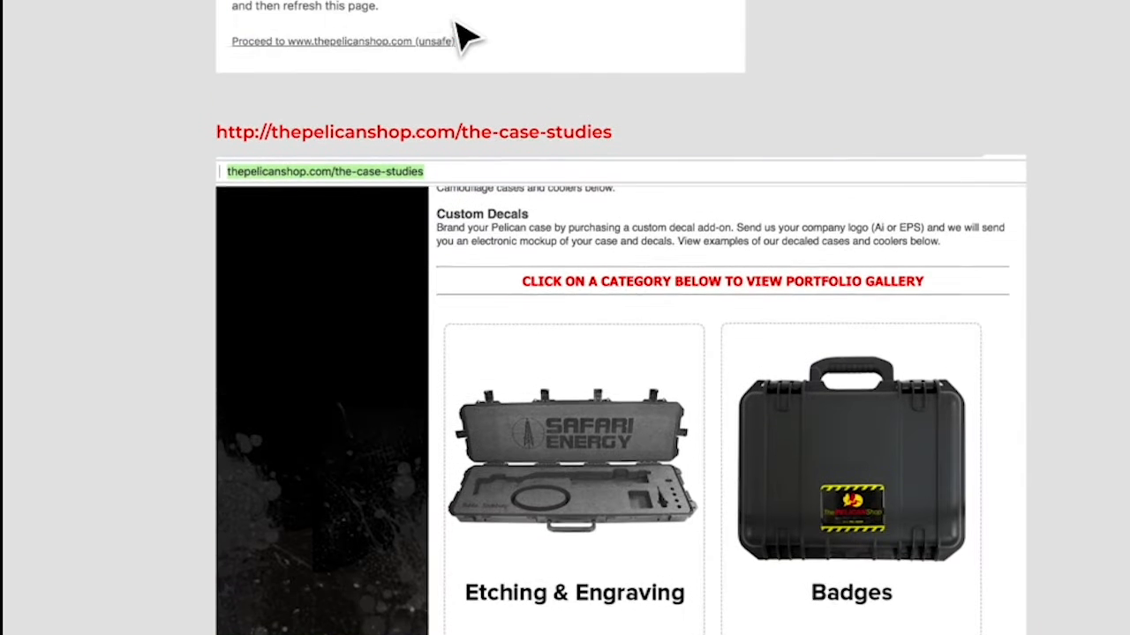
scroll(461, 35, "down", 3)
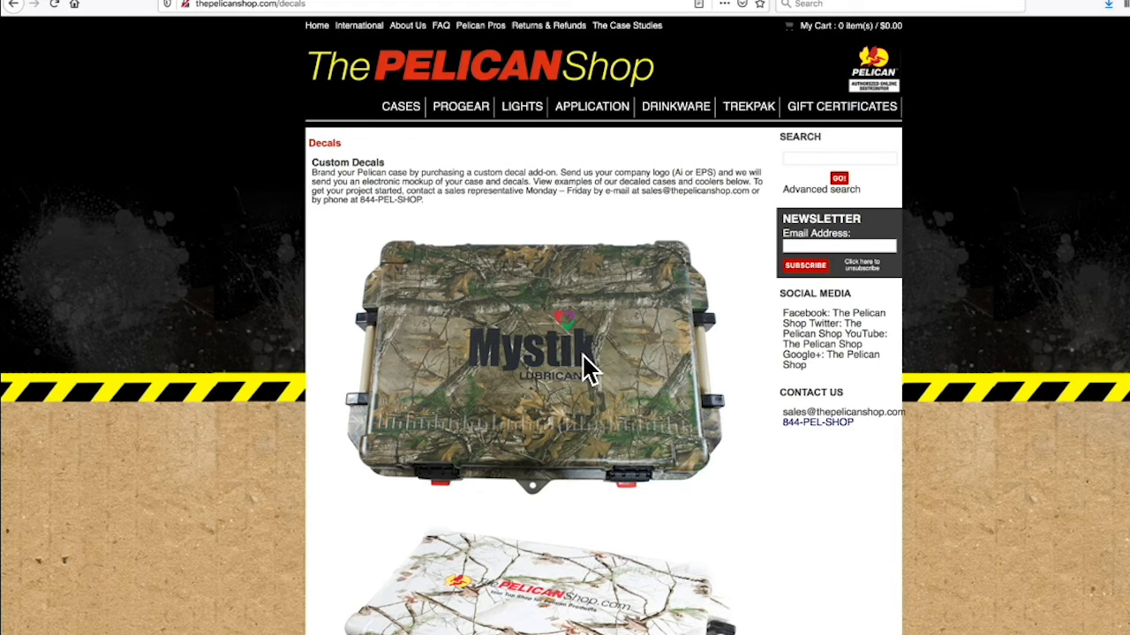
- Examine the Custom Decals page and check the image options for the Mystik Lubricants case photo
scroll(627, 408, "left", 5)
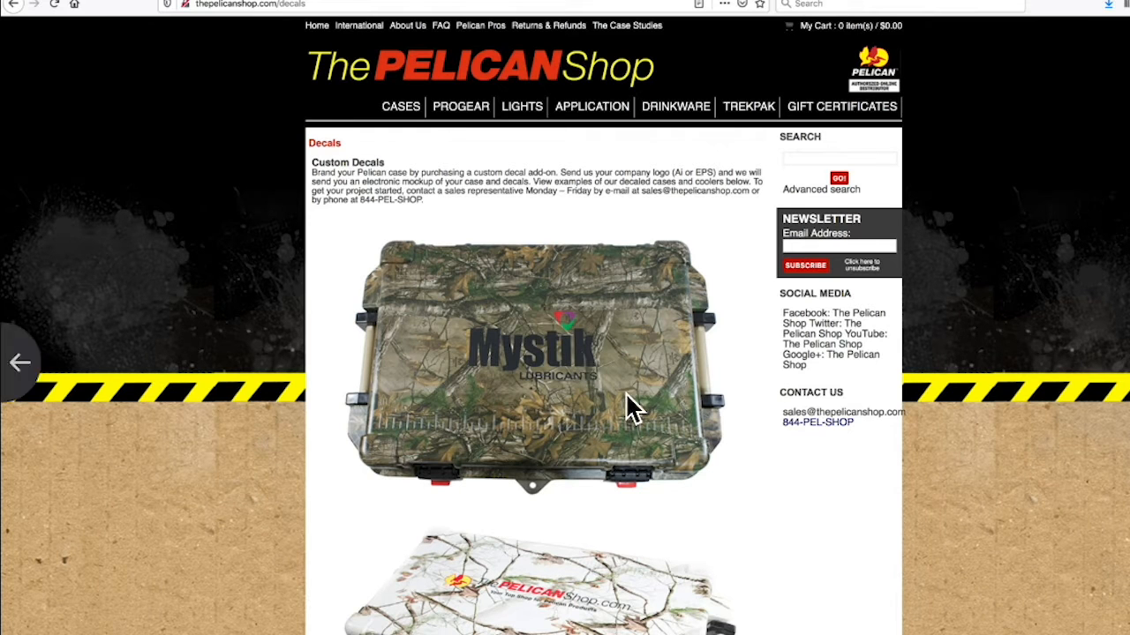
left_click(633, 517)
scroll(634, 513, "down", 5)
scroll(634, 513, "up", 4)
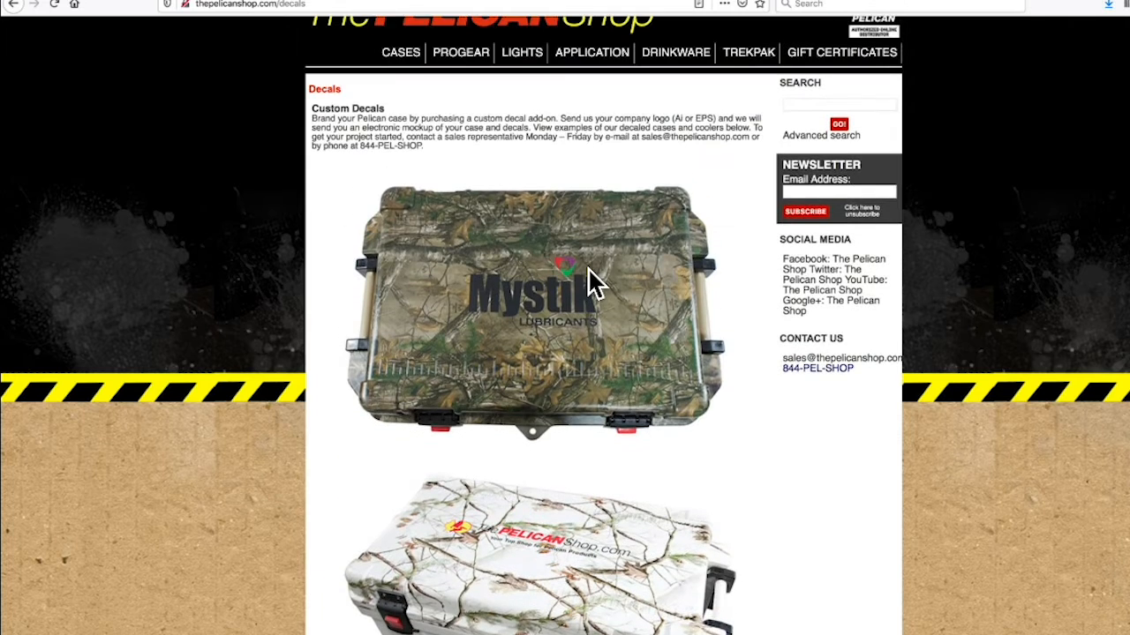
right_click(588, 268)
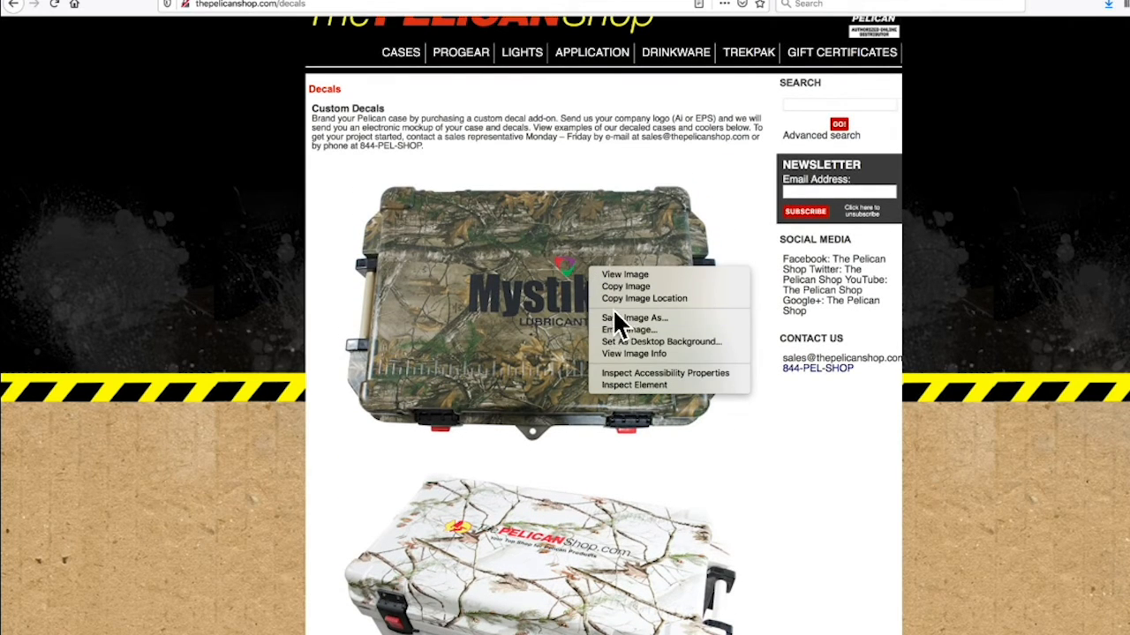
left_click(481, 249)
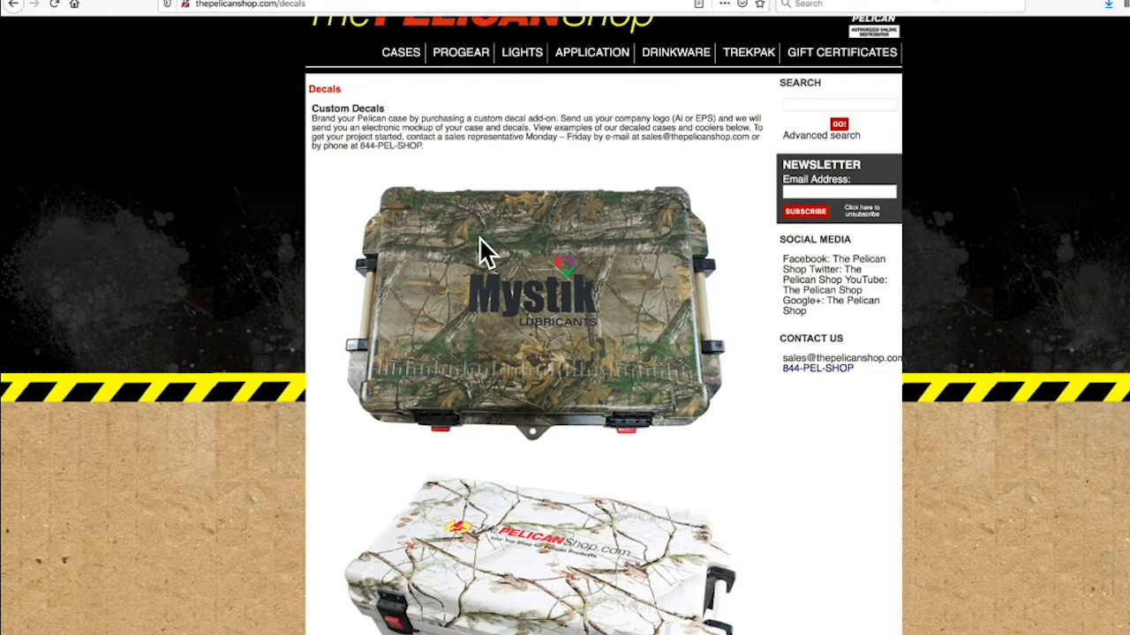
- Open DSC_1882_web.jpg from the Decals folder to check it, and upload it to remove.bg
key("super+Tab")
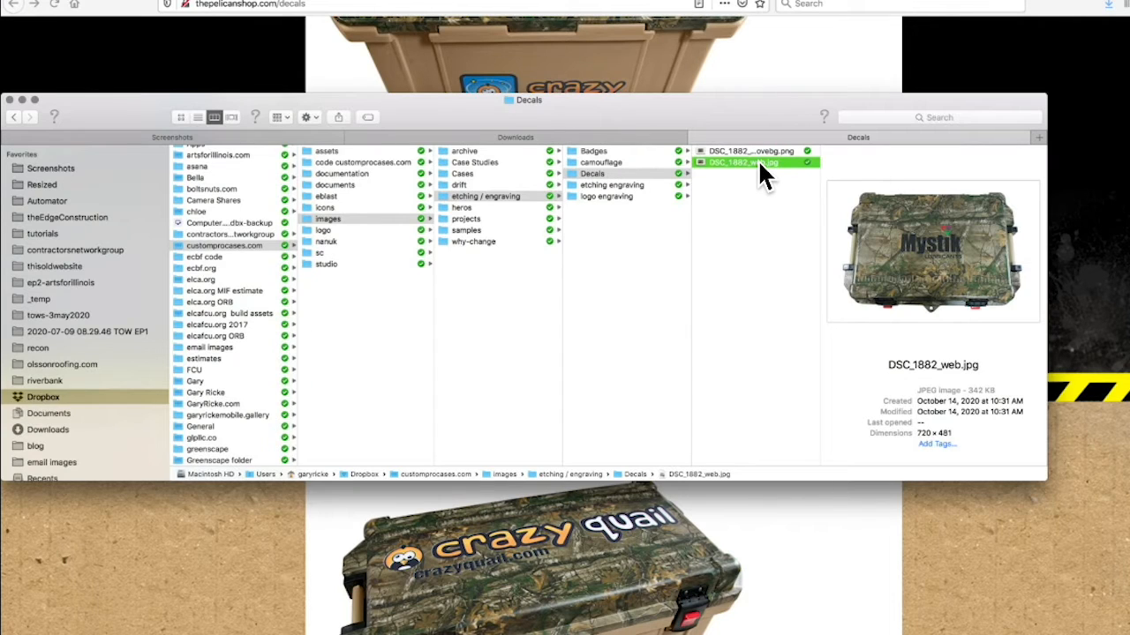
double_click(759, 162)
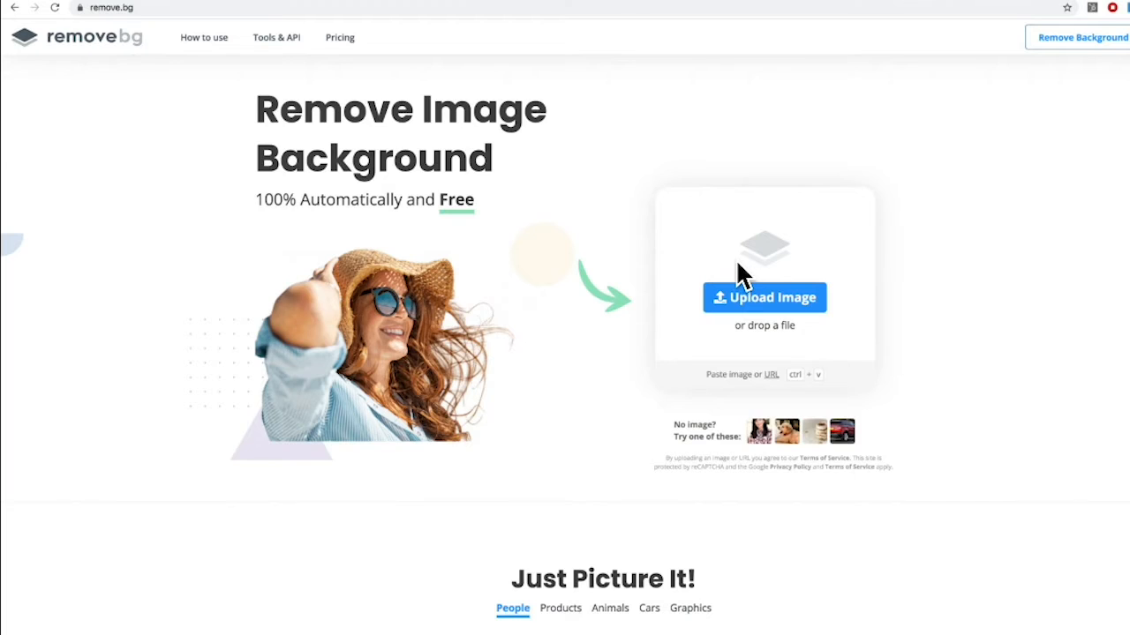
key("super+Tab")
left_click_drag(761, 153, 670, 331)
key("super+Tab")
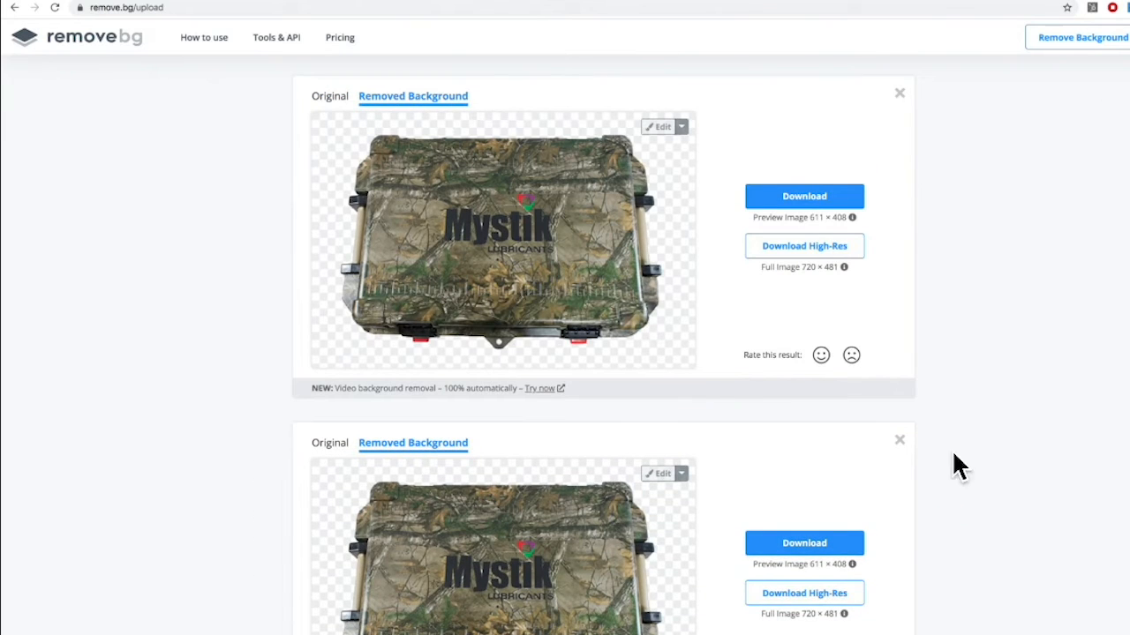
- Discard the duplicate second result in remove.bg and download the full 720 × 481 background-free image
left_click(899, 442)
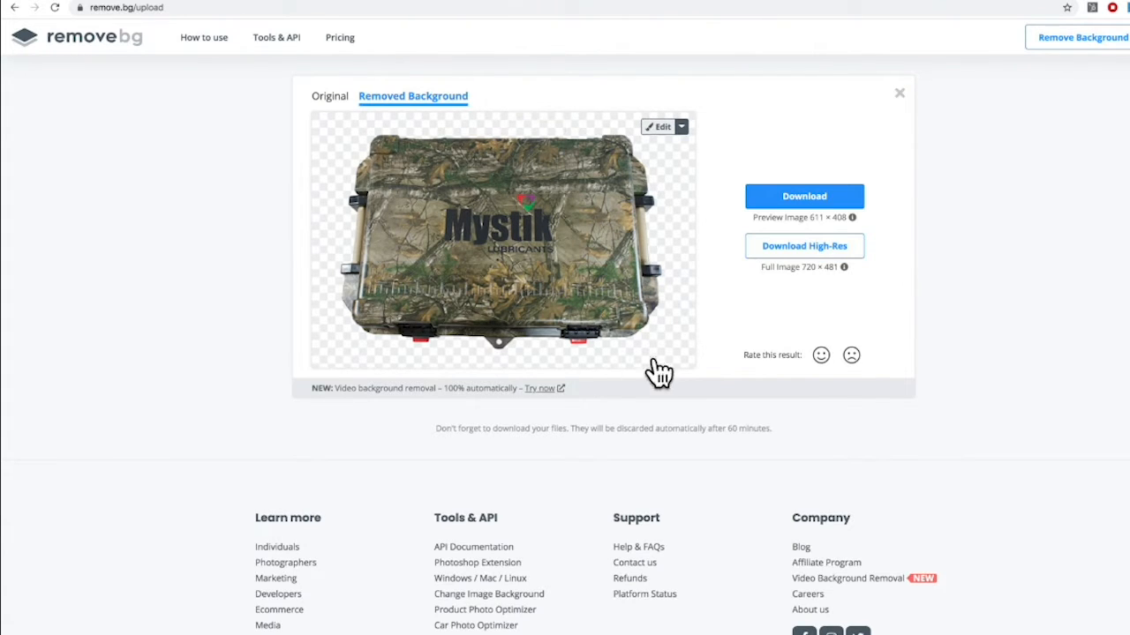
left_click(786, 259)
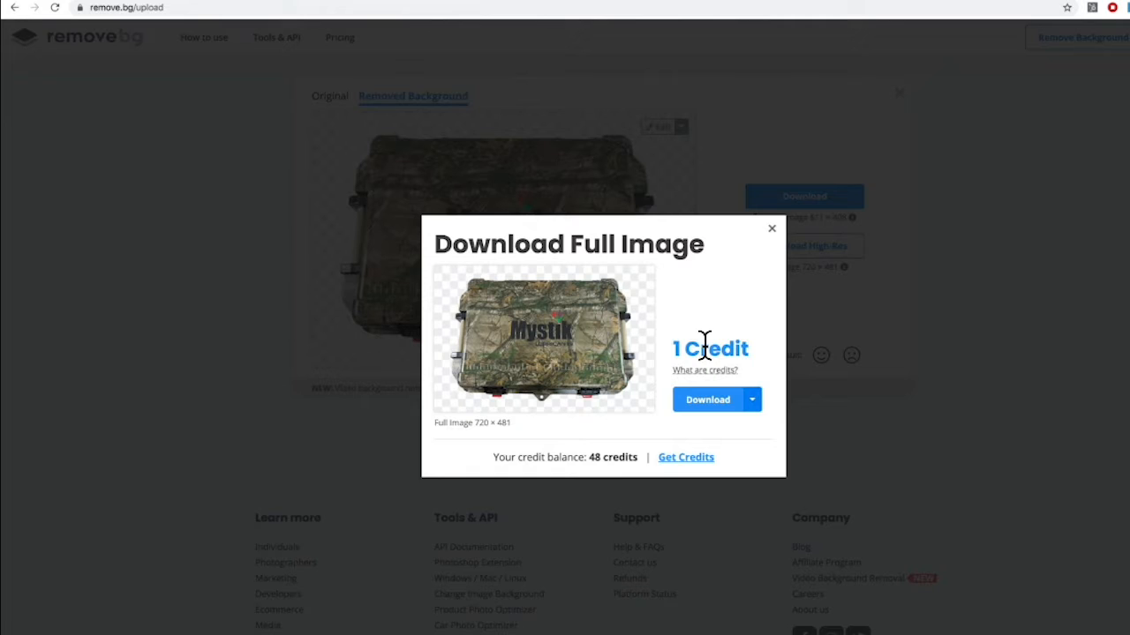
left_click(710, 402)
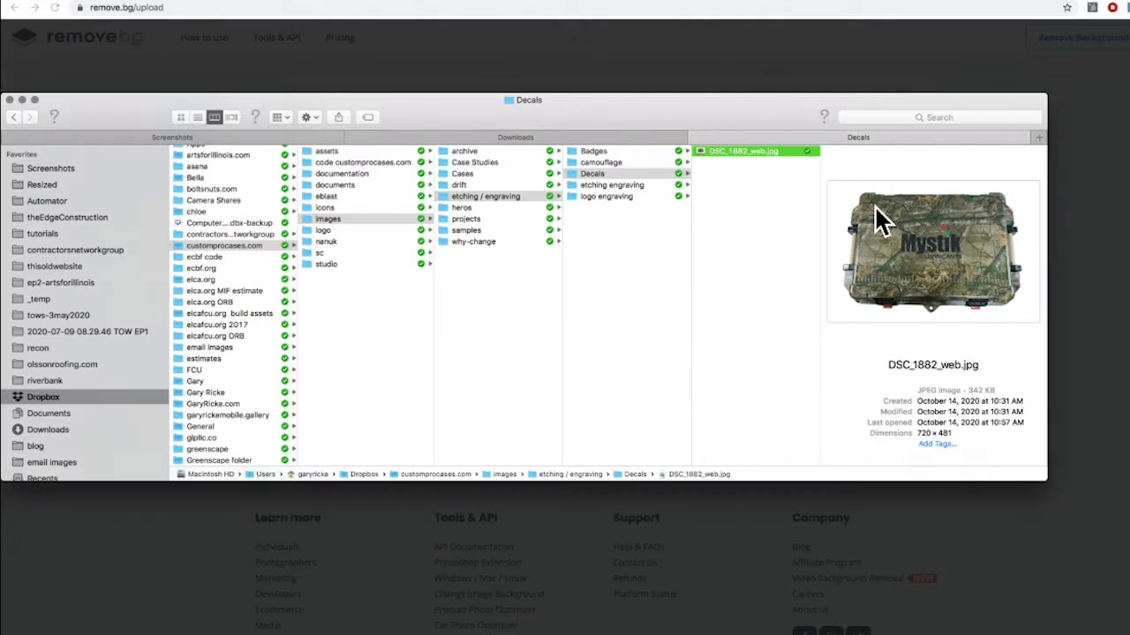
- Move the downloaded DSC_1882_web-removebg.png into the Decals folder and preview it
left_click(565, 137)
left_click_drag(249, 167, 883, 133)
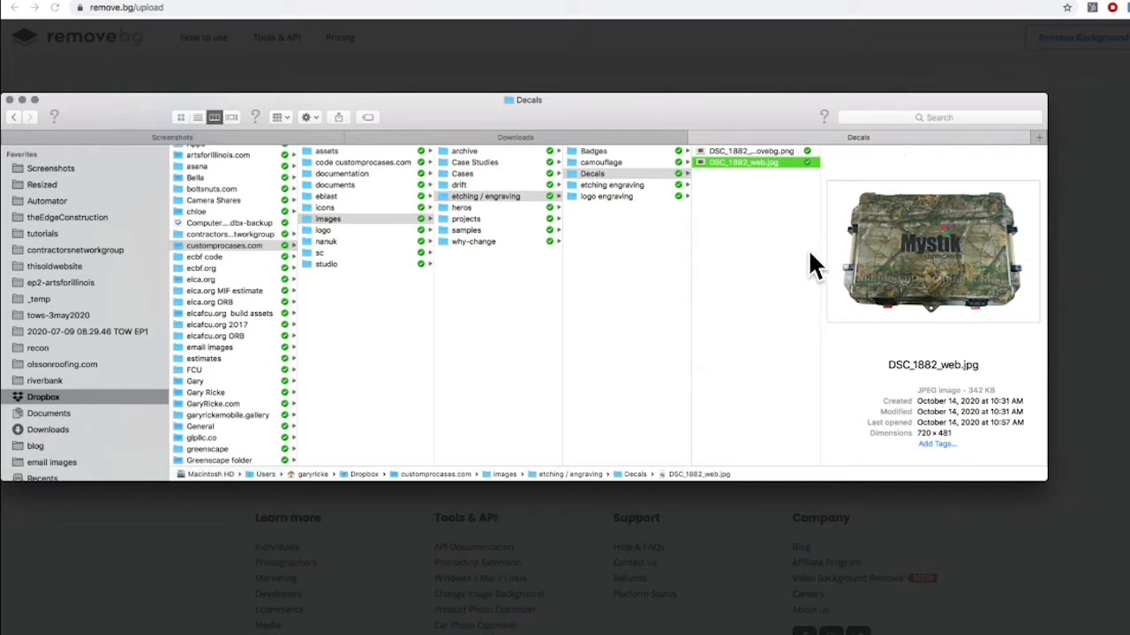
double_click(761, 151)
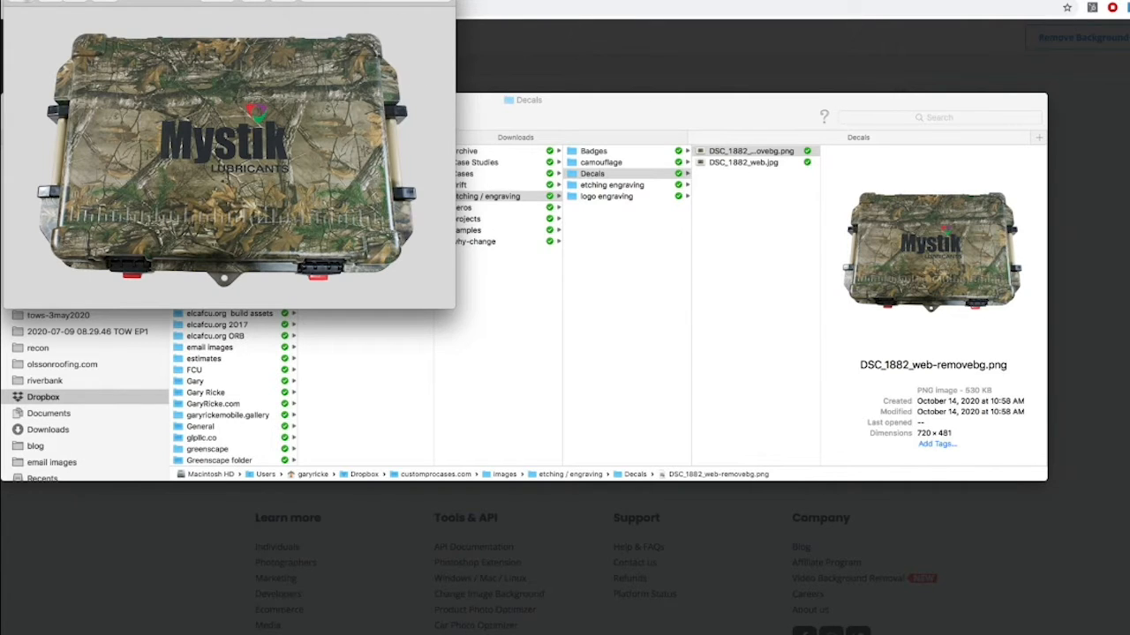
left_click(13, 1)
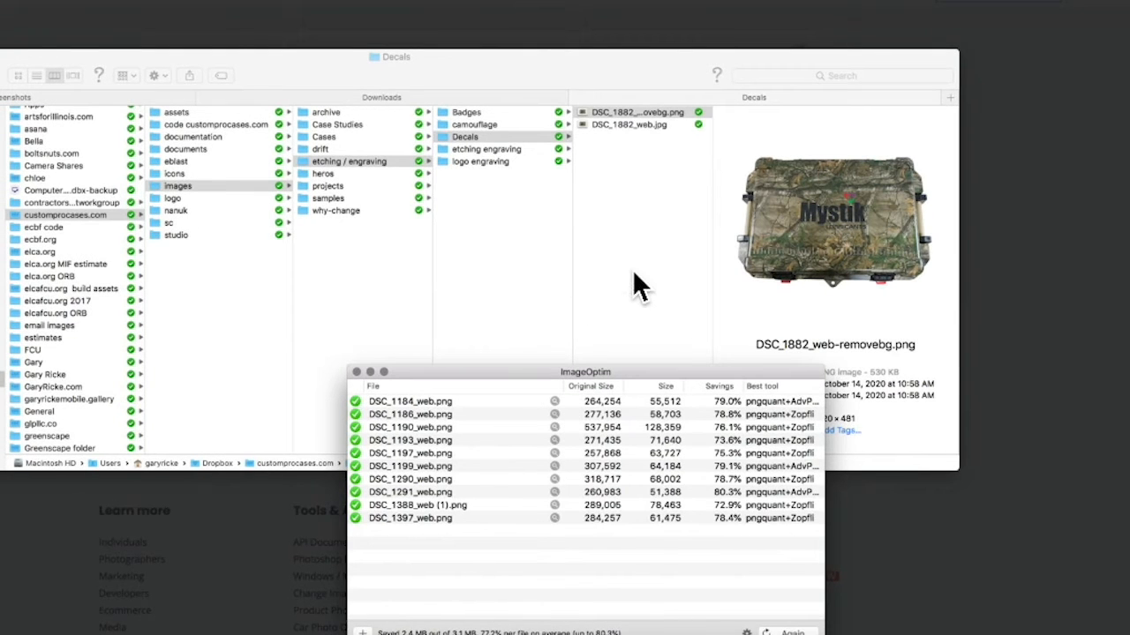
- Compress DSC_1882_web-removebg.png with ImageOptim
left_click_drag(620, 110, 508, 529)
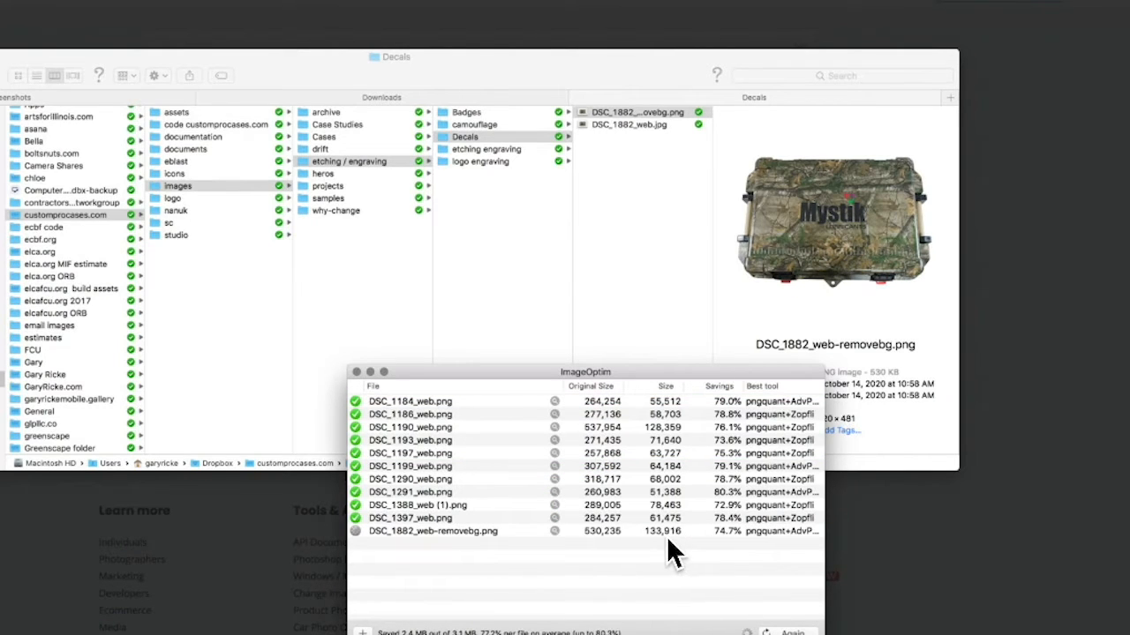
left_click(686, 242)
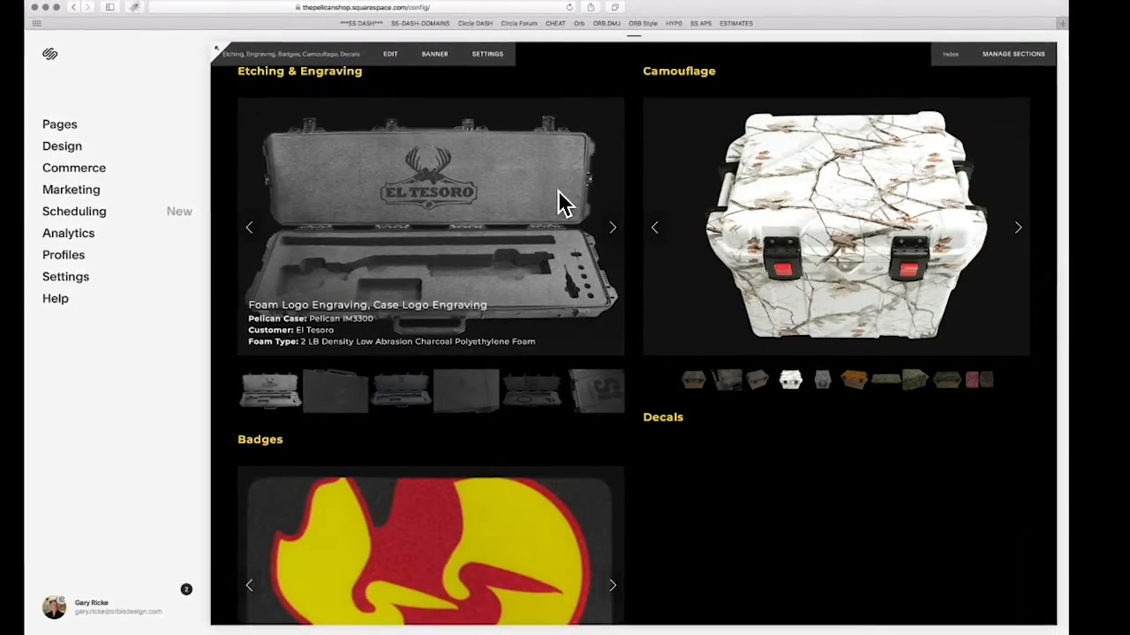
- Switch to the Squarespace page and open its Etching, Engraving, Badges, Camouflage, Decals section for editing
scroll(535, 182, "up", 3)
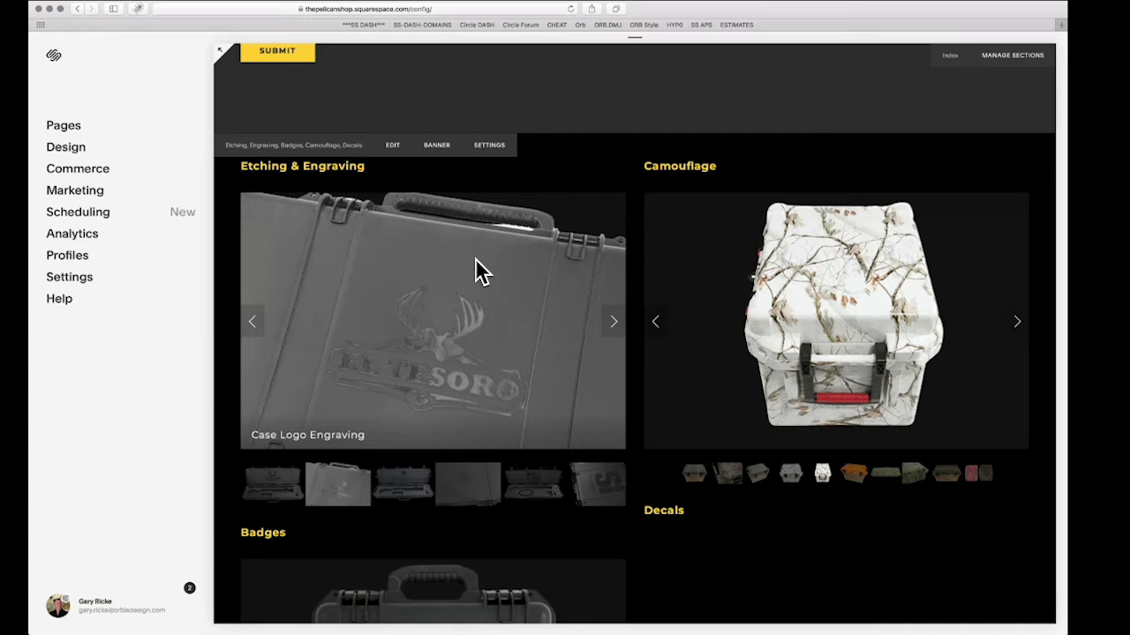
scroll(630, 436, "down", 2)
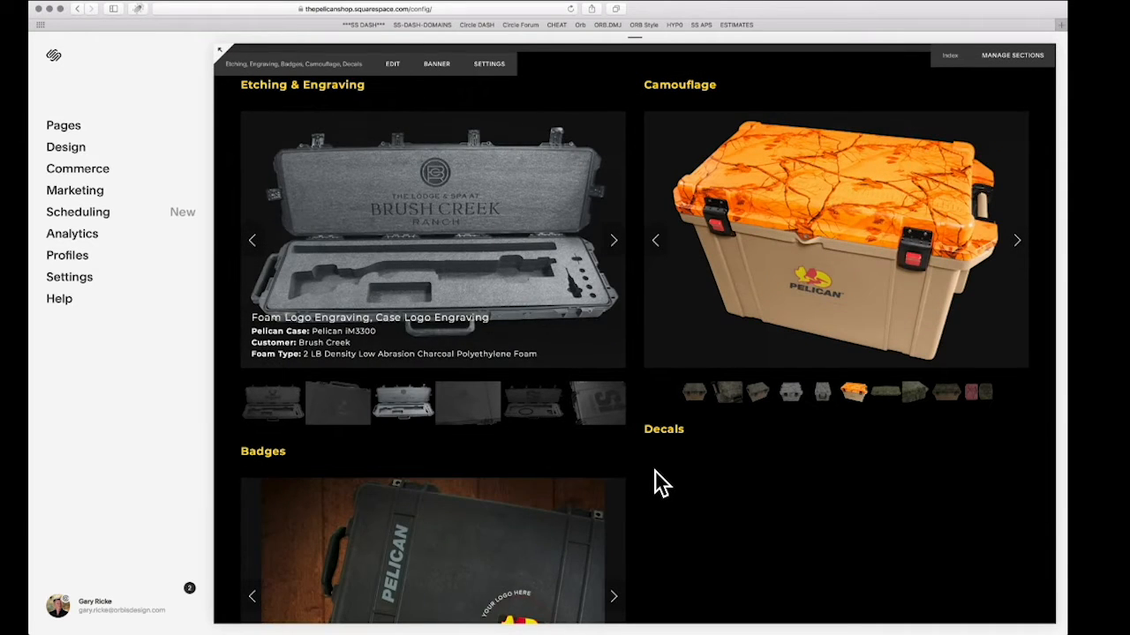
left_click(392, 64)
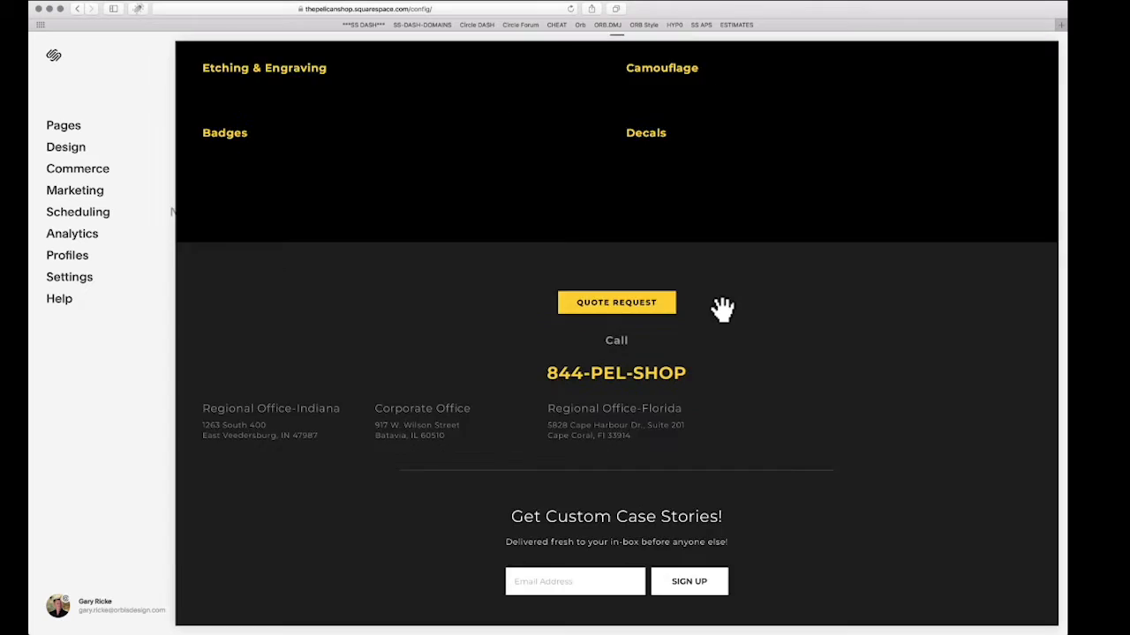
scroll(596, 141, "down", 3)
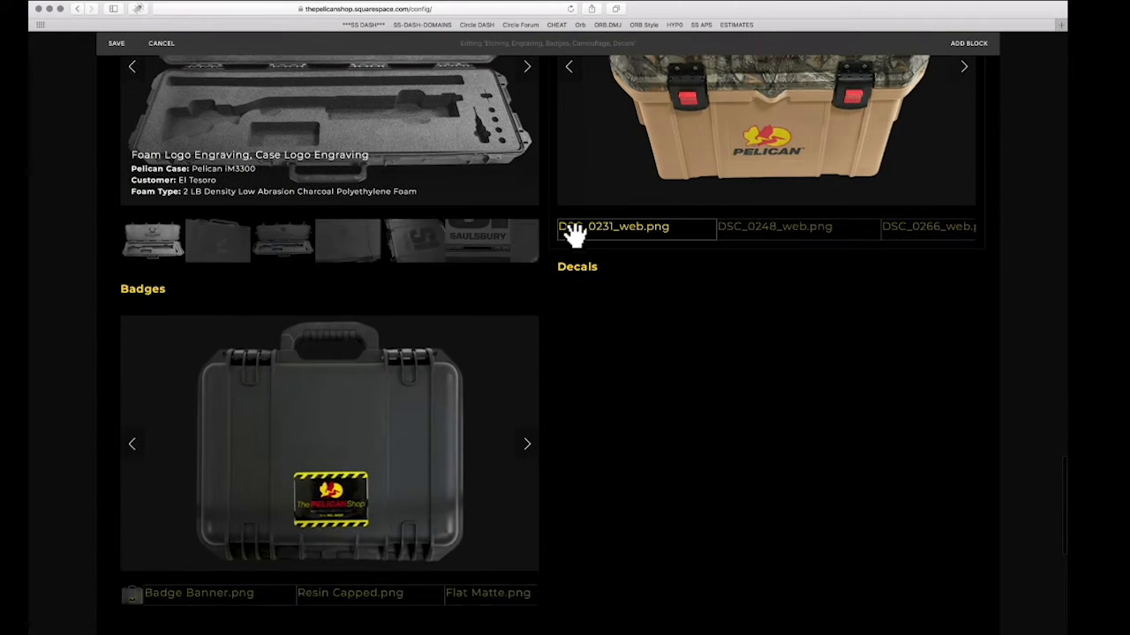
- Add a slideshow gallery containing DSC_1882_web-removebg.png under the Decals heading and review its design settings
left_click(548, 289)
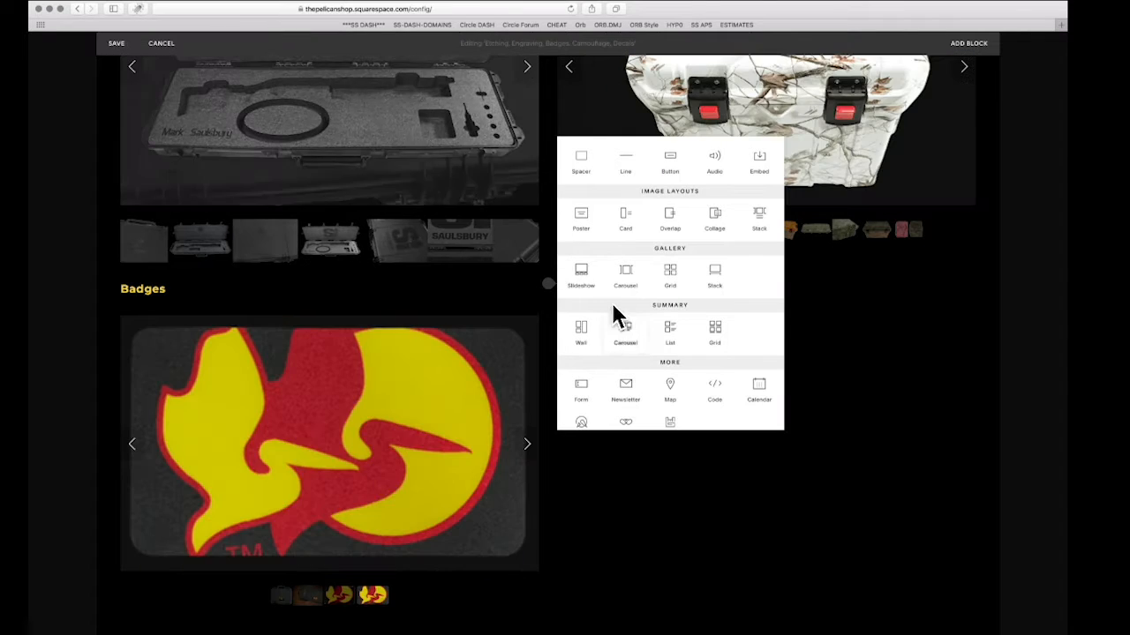
left_click(582, 281)
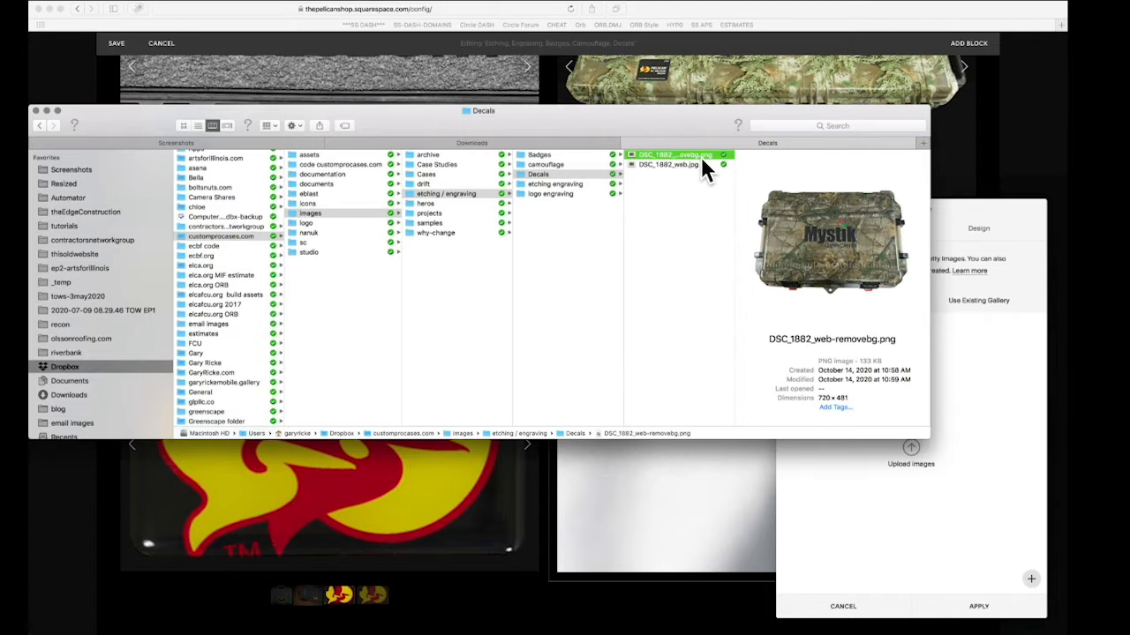
left_click_drag(697, 155, 925, 497)
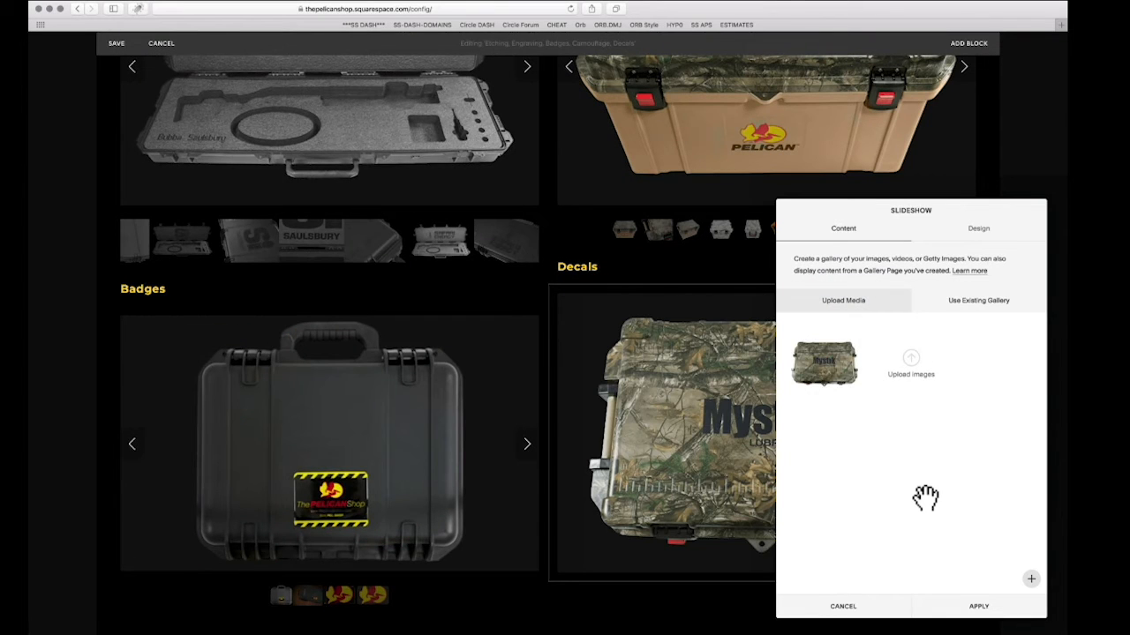
left_click(978, 229)
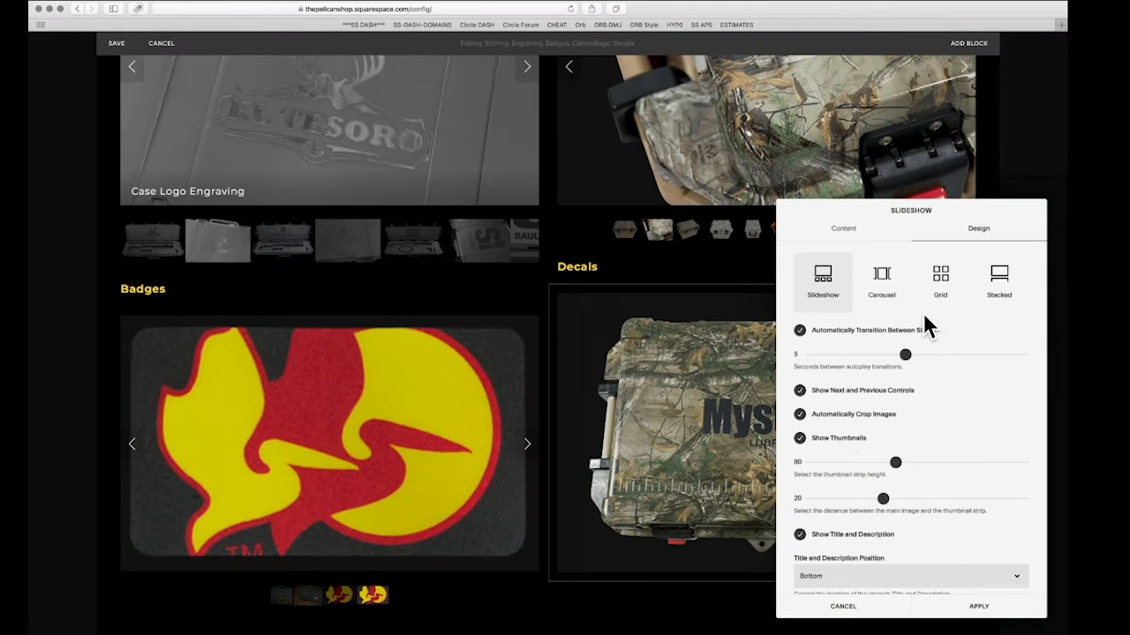
left_click(844, 230)
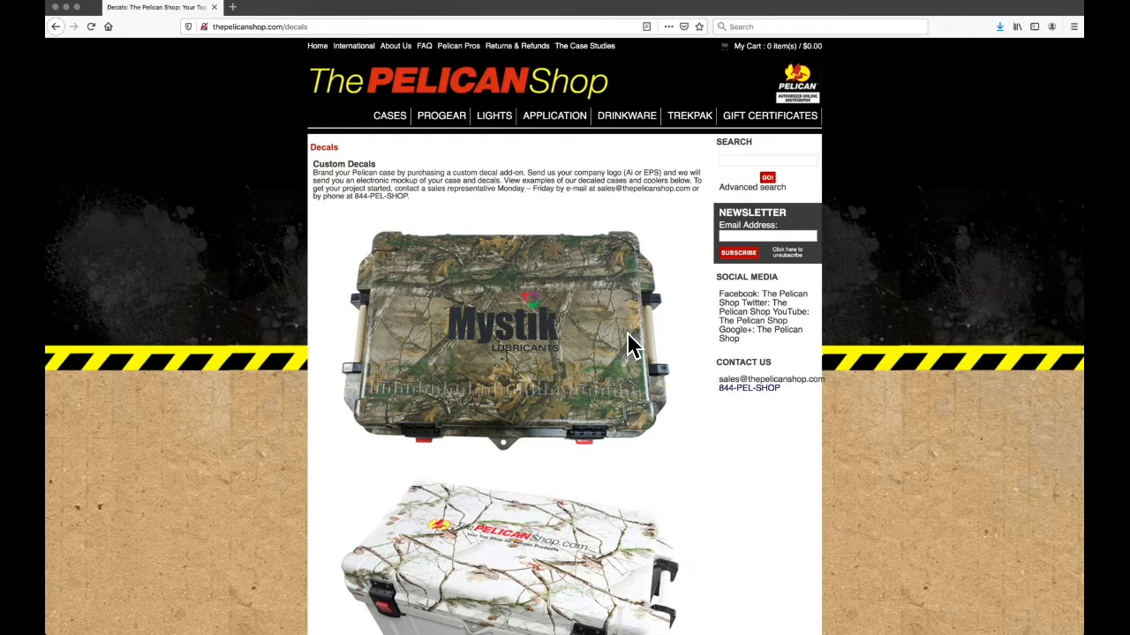
- Switch to the old Pelican Shop site and look through its Decals page for layout and missing image details
scroll(628, 336, "down", 10)
scroll(629, 344, "down", 6)
scroll(628, 345, "up", 15)
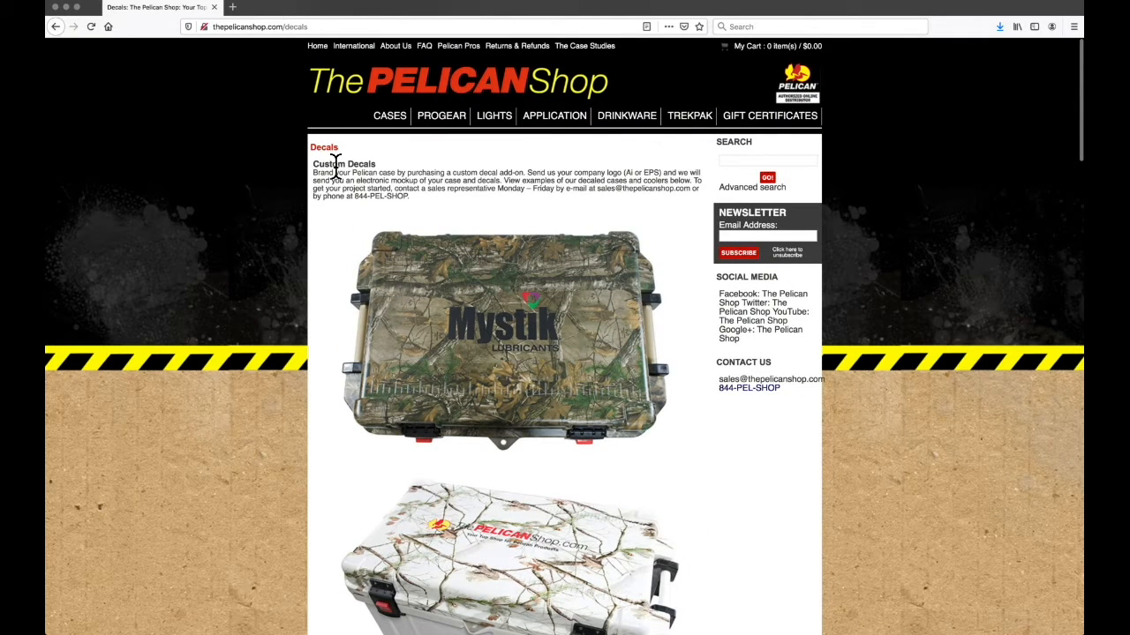
scroll(497, 415, "down", 6)
scroll(498, 415, "up", 6)
scroll(498, 415, "down", 7)
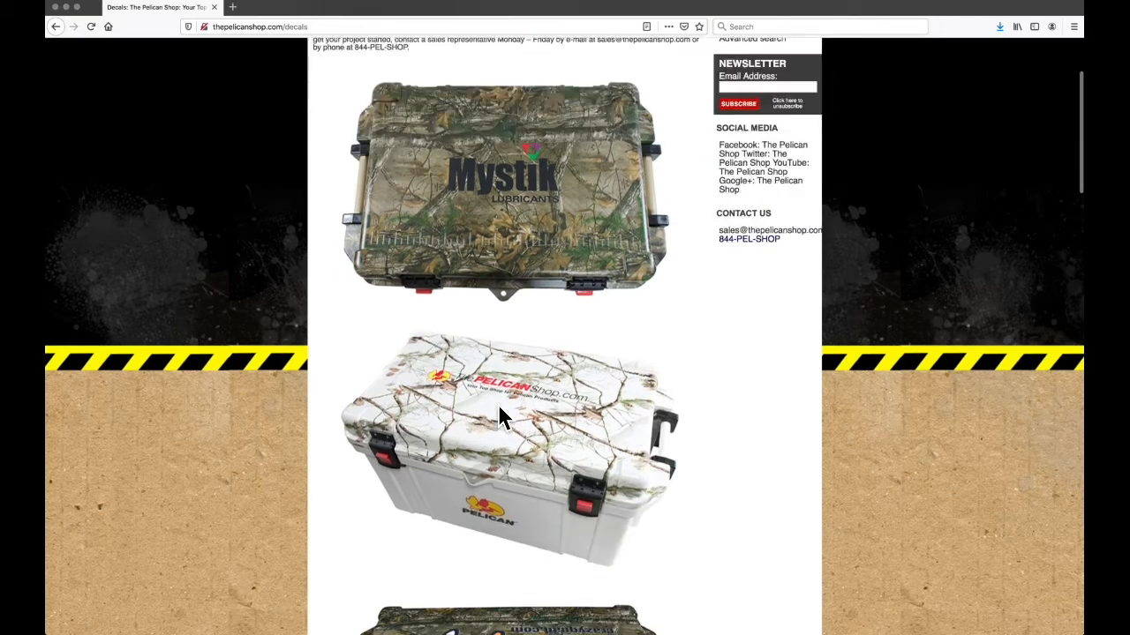
scroll(499, 407, "up", 8)
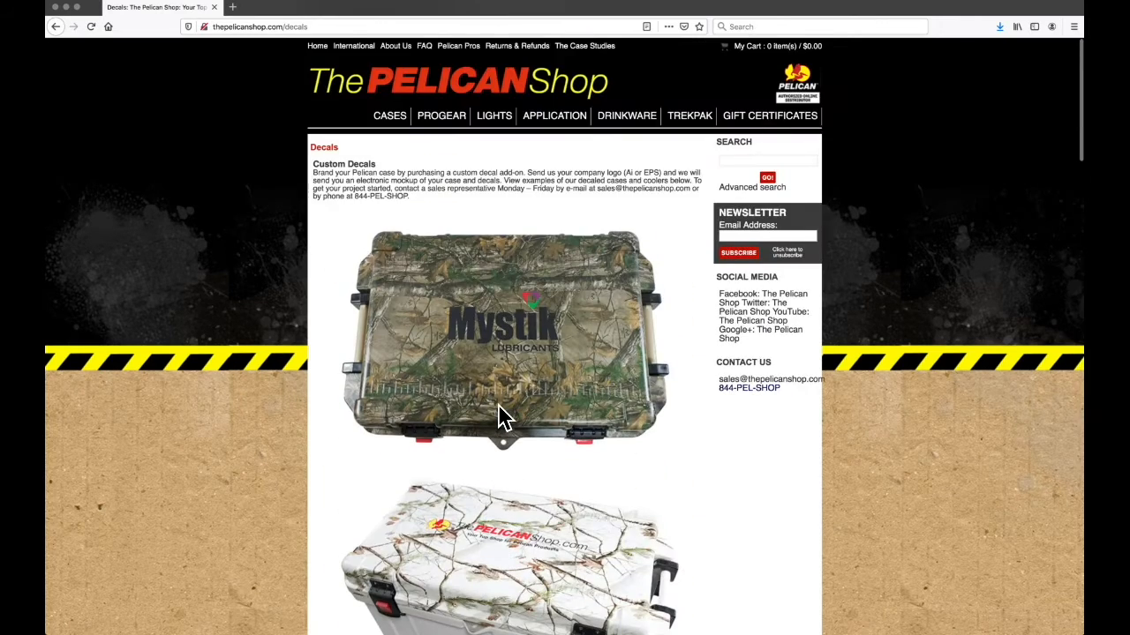
- Return to the case studies, open the El Tesoro project under Etching & Engraving, and examine its case details and captioned images
left_click(498, 407)
scroll(494, 416, "down", 10)
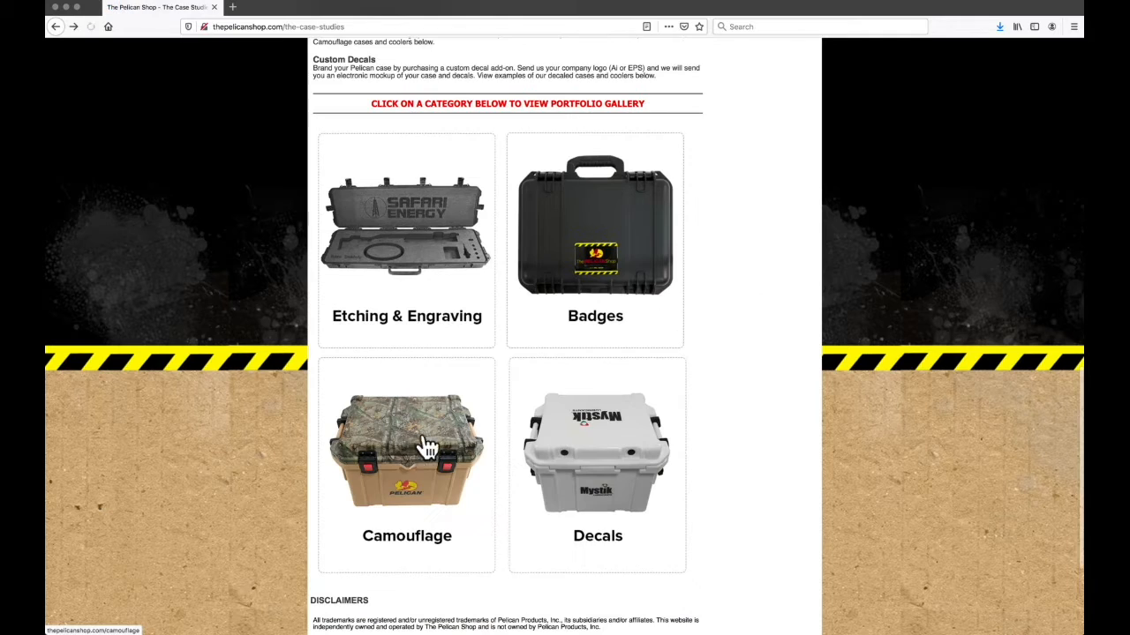
left_click(405, 240)
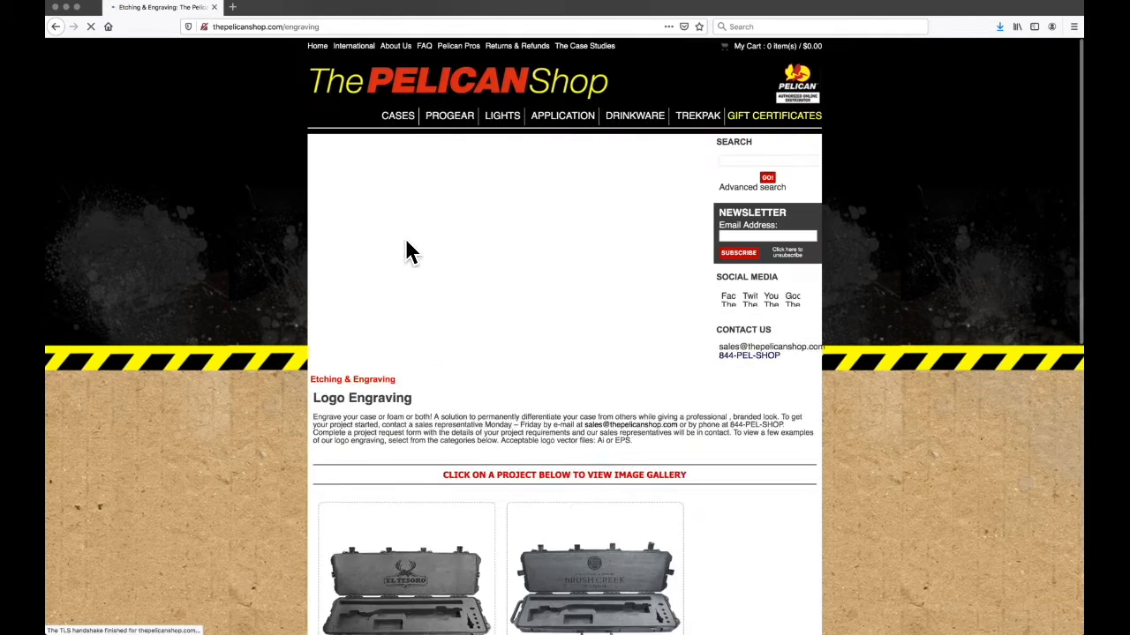
left_click(418, 375)
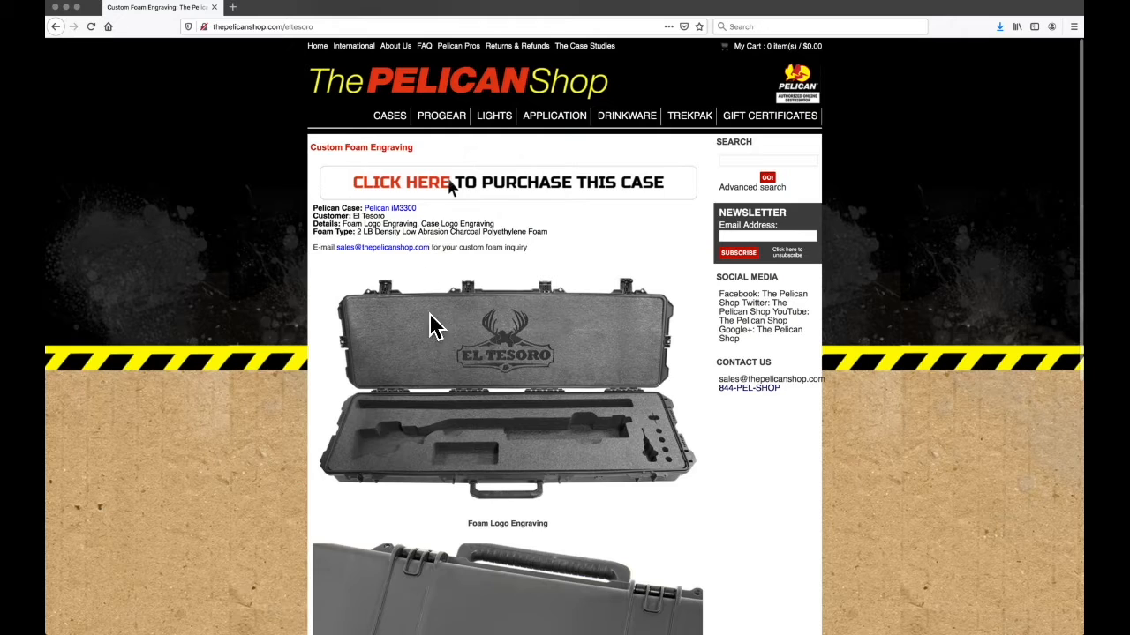
left_click_drag(309, 202, 557, 244)
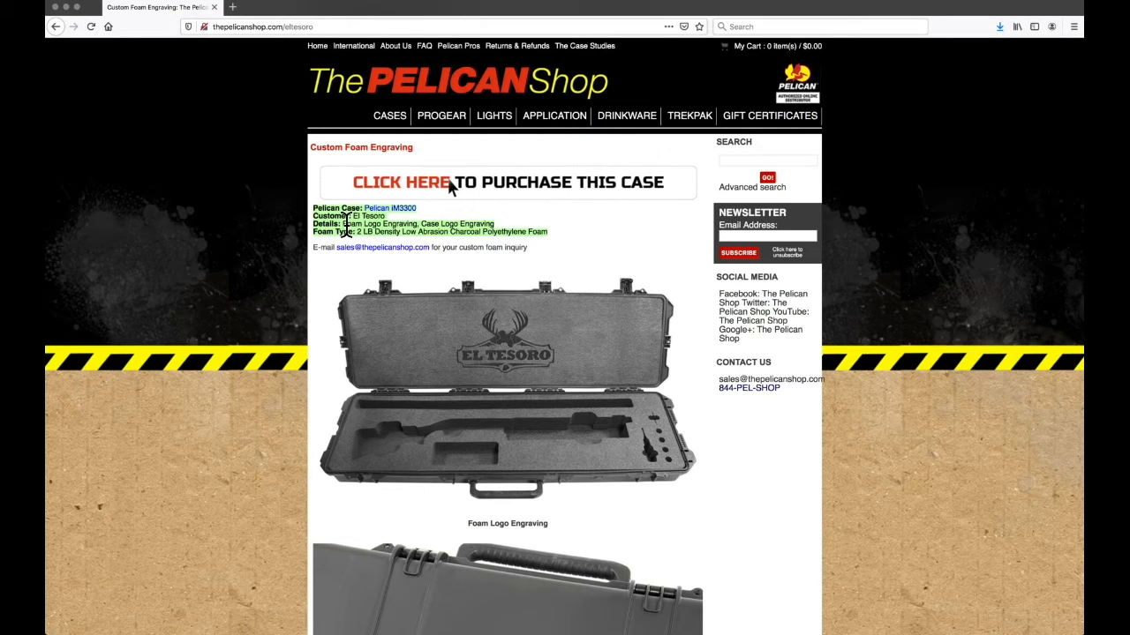
left_click_drag(342, 223, 499, 224)
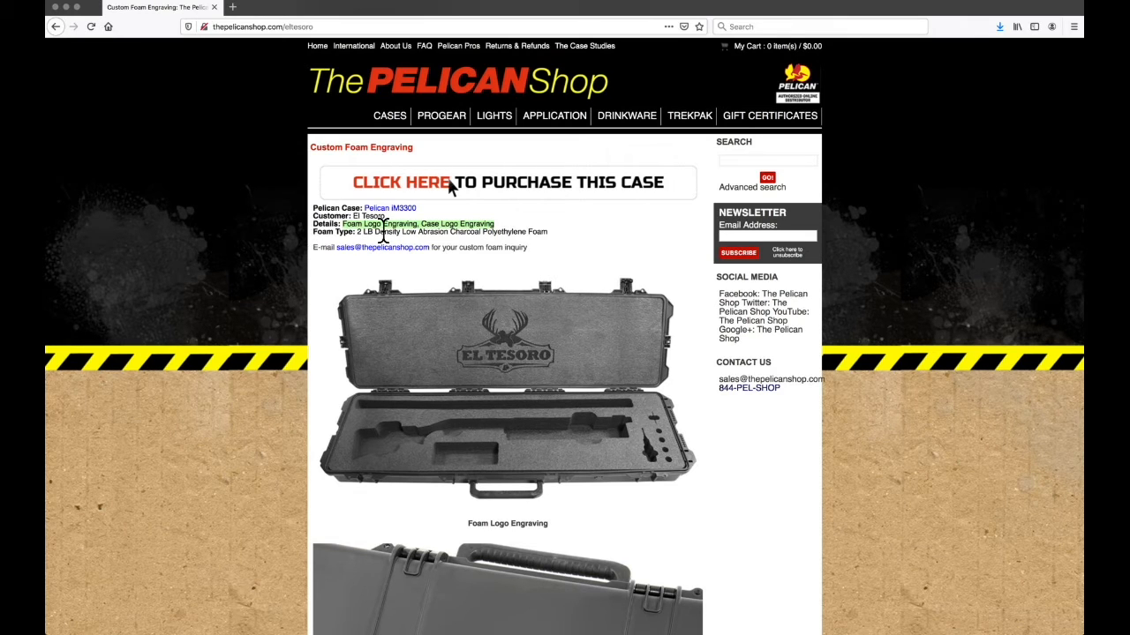
scroll(484, 247, "down", 5)
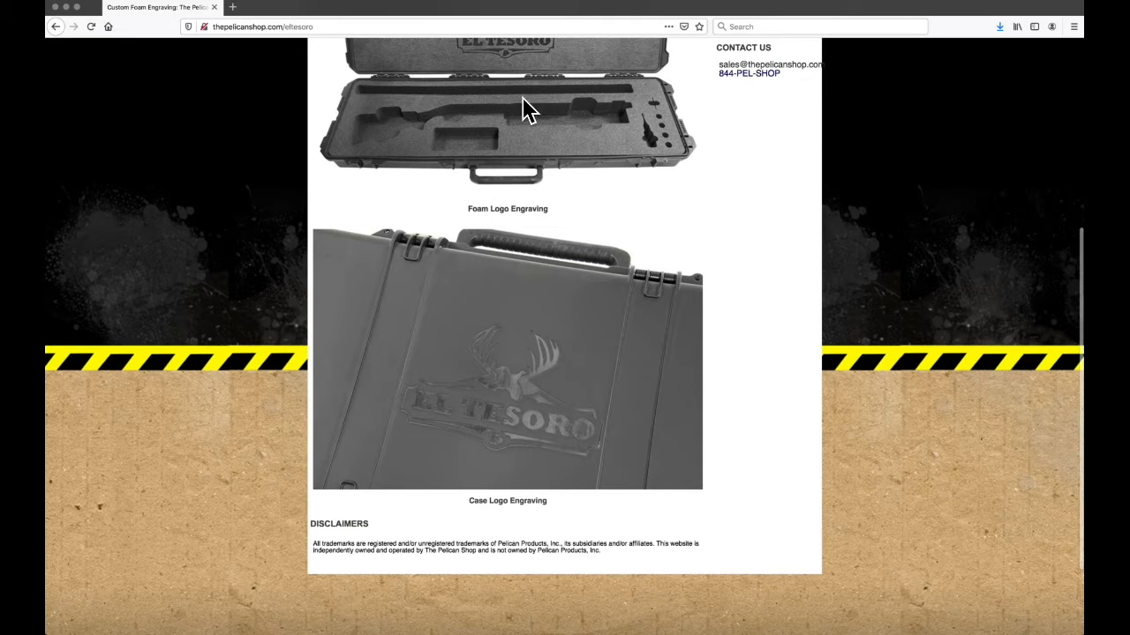
- Look over the foam and case logo engraving images and captions on the El Tesoro page
scroll(548, 186, "down", 2)
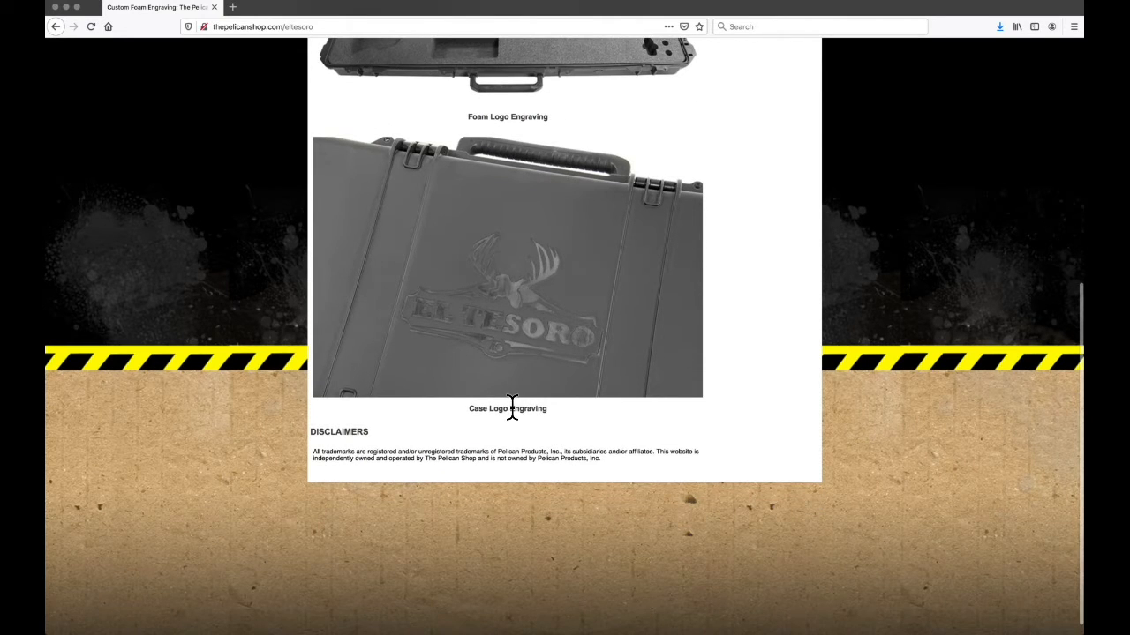
scroll(529, 349, "up", 5)
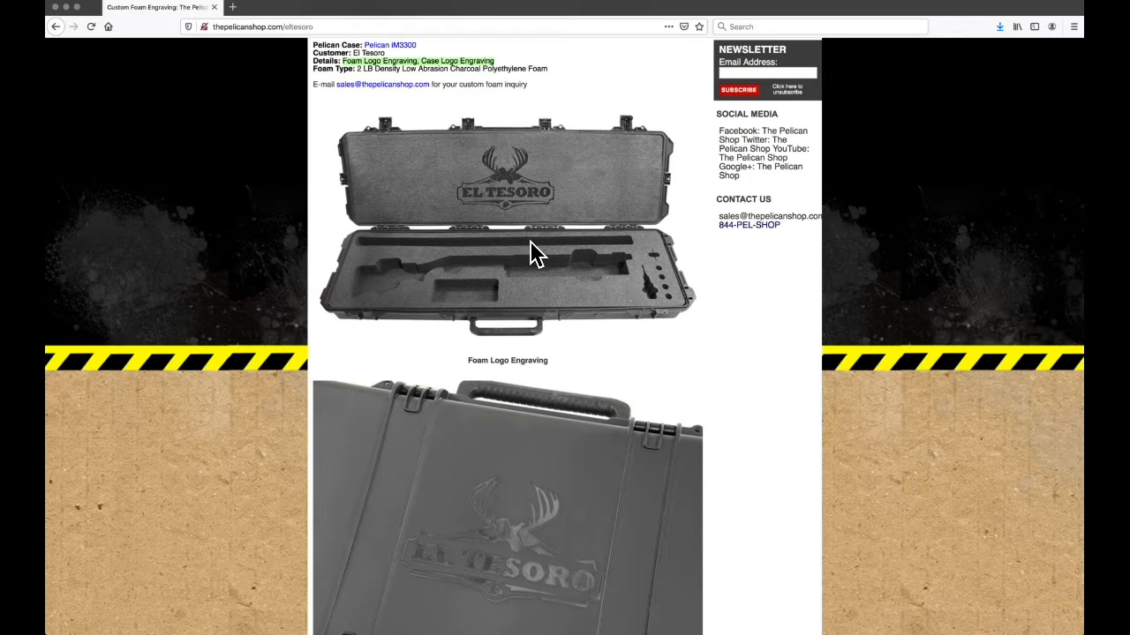
- Copy the custom decals description from the old site into a text block below the Squarespace Decals gallery and remove the word "Pelican"
key("super+Tab")
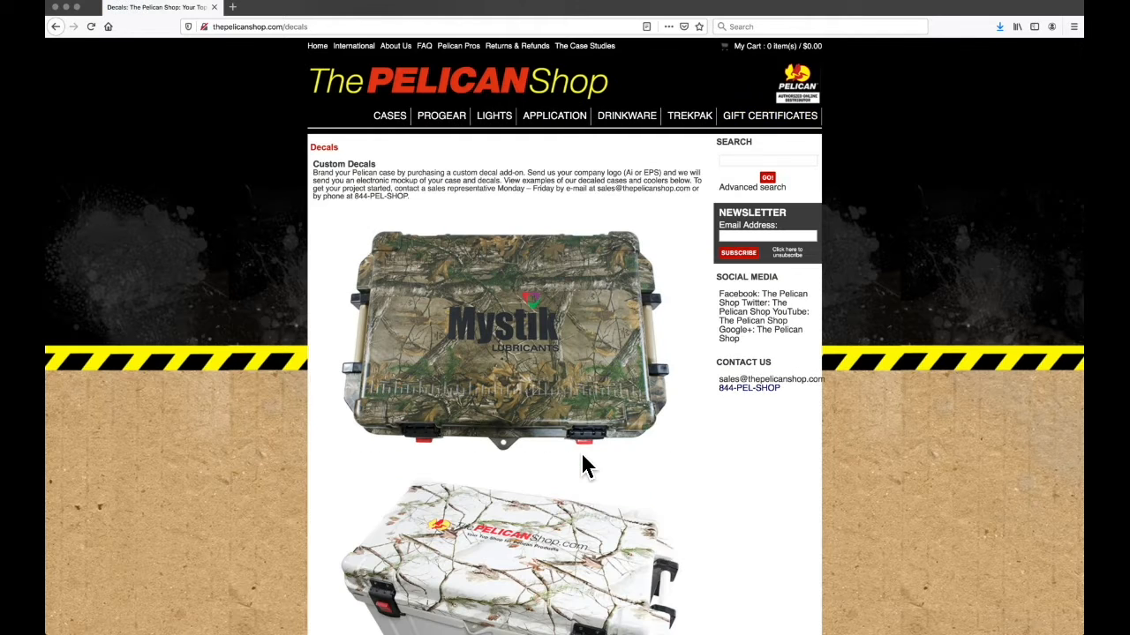
left_click_drag(314, 172, 530, 187)
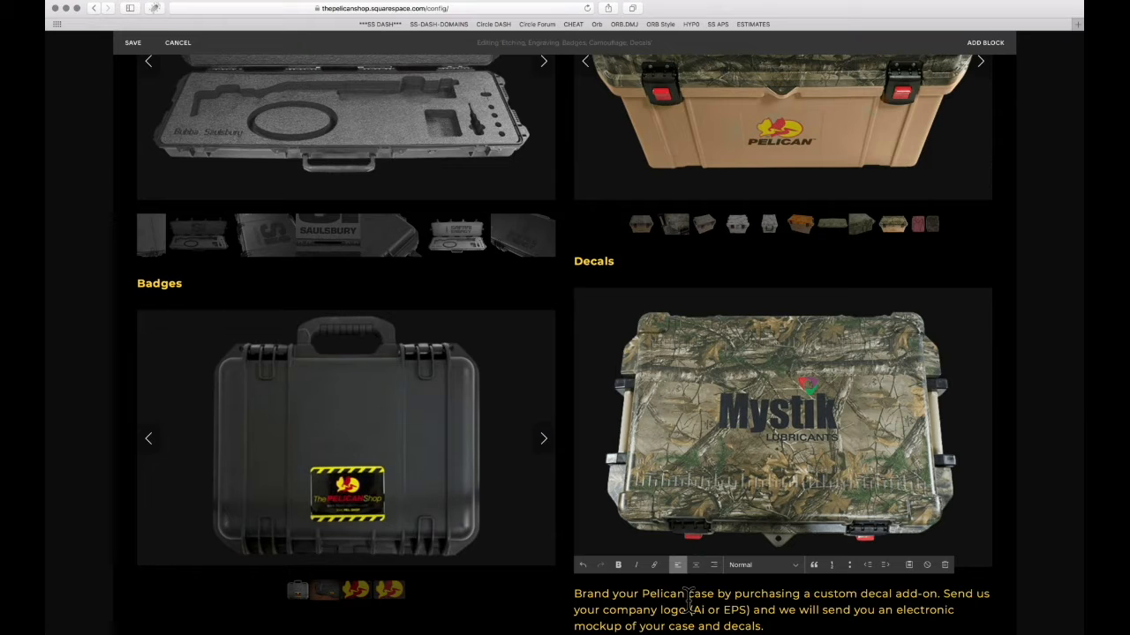
key("alt+shift+Left")
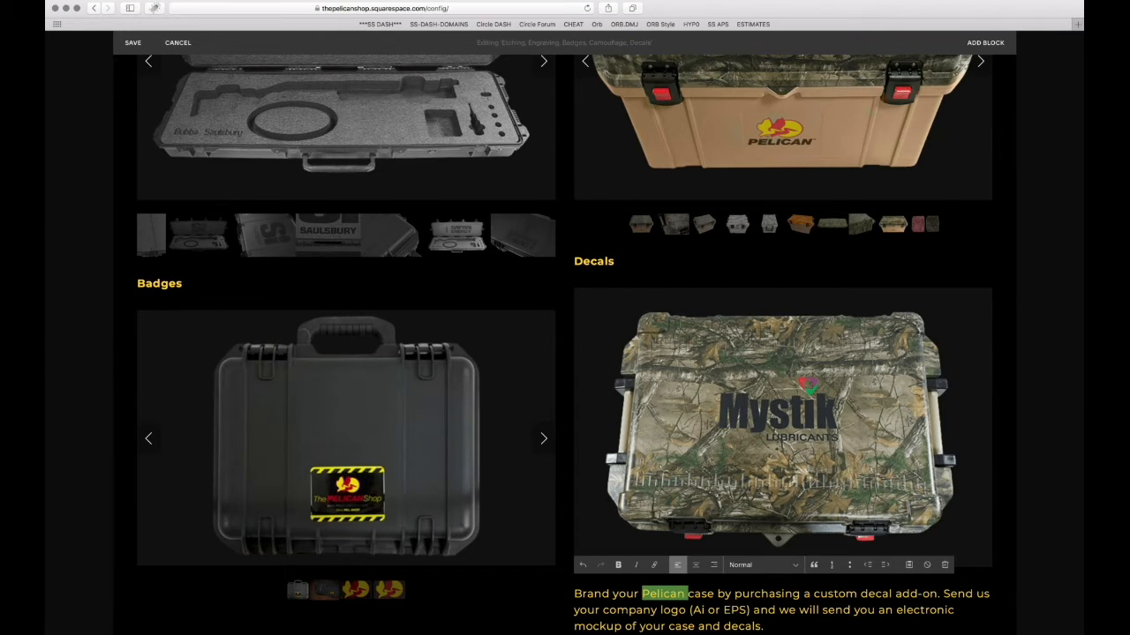
key("BackSpace")
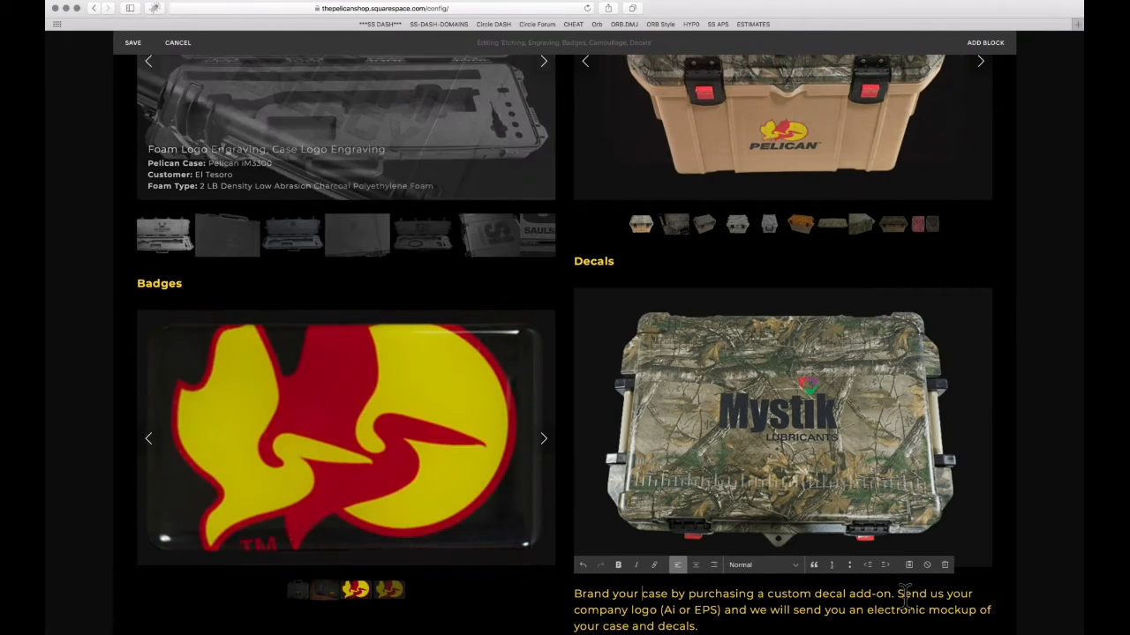
- Italicize "Send us your company logo (AI or EPS)" in the decals description, with "AI or EPS" in bold and "AI" capitalized
left_click_drag(898, 594, 724, 611)
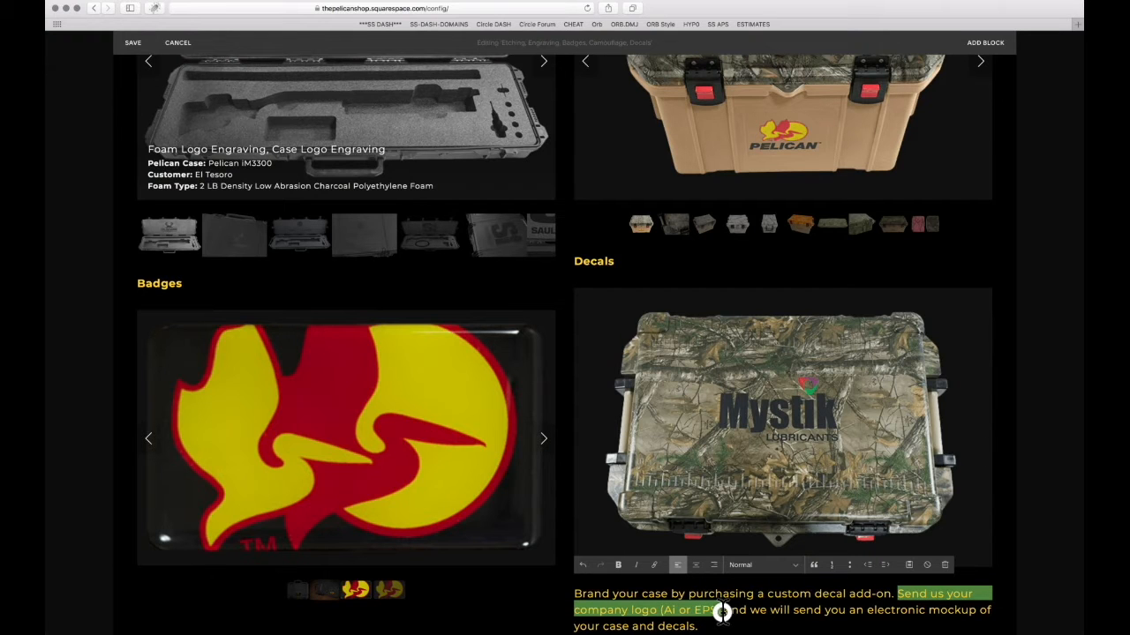
key("super+i")
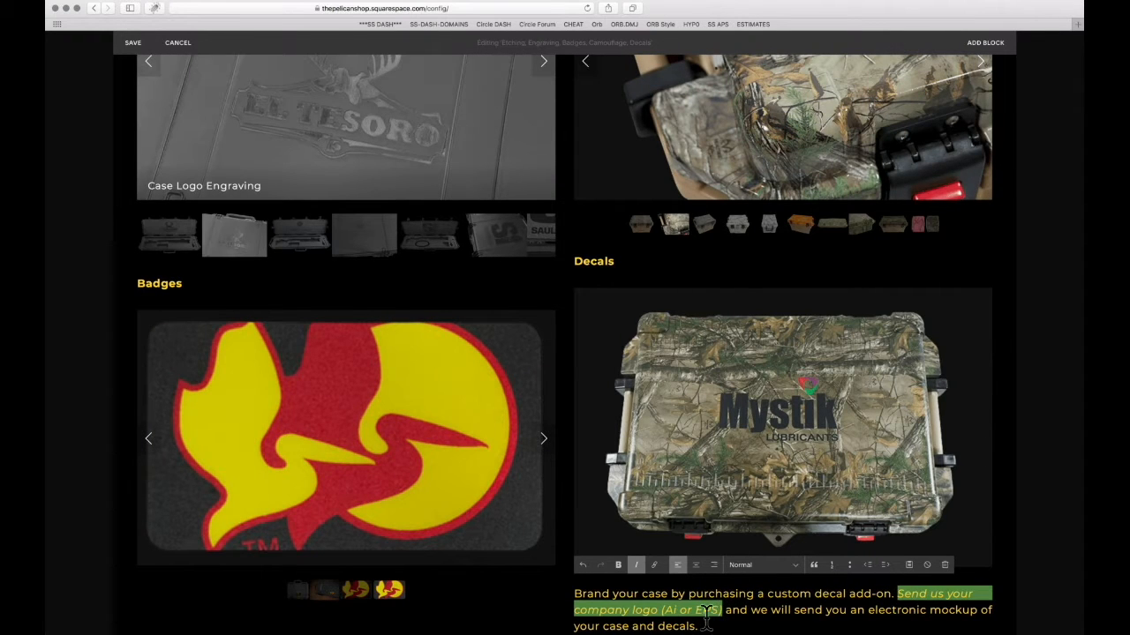
key("Right")
key("shift+alt+Left")
key("shift+alt+Left")
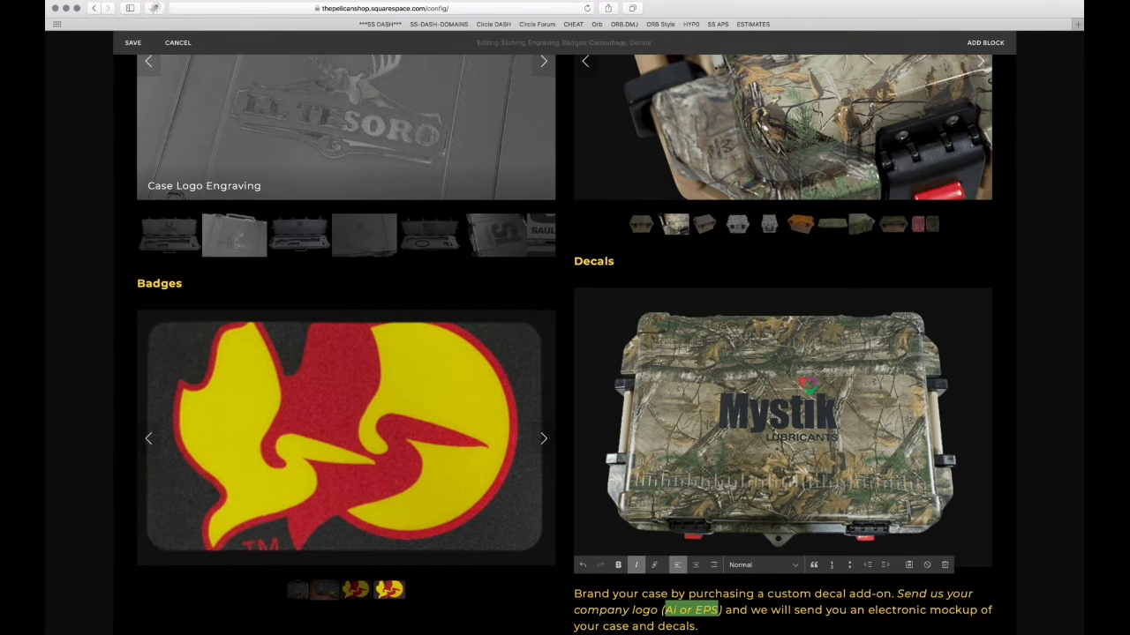
key("super+b")
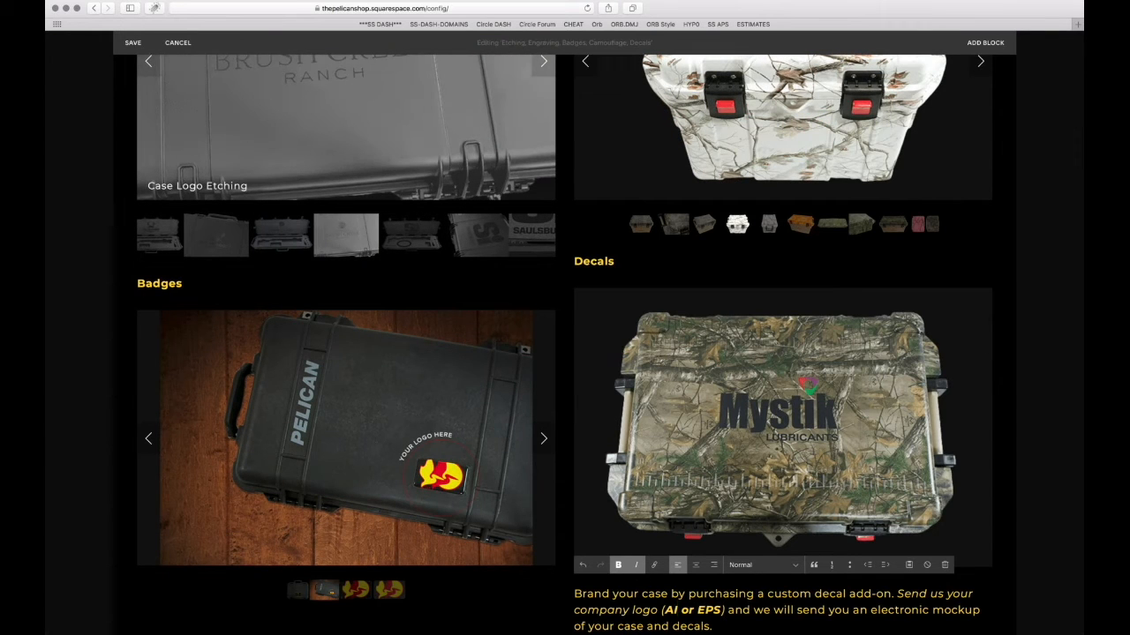
left_click(680, 625)
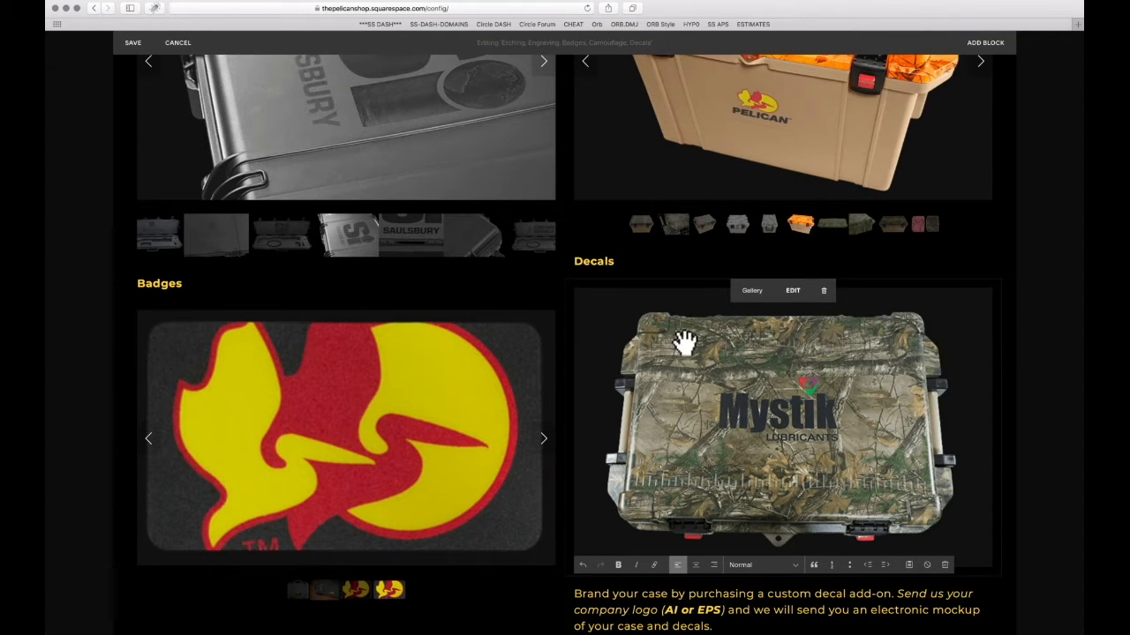
- Open the Etching & Engraving slideshow and compare the first El Tesoro image's title and description with the old site's project page
scroll(303, 138, "up", 3)
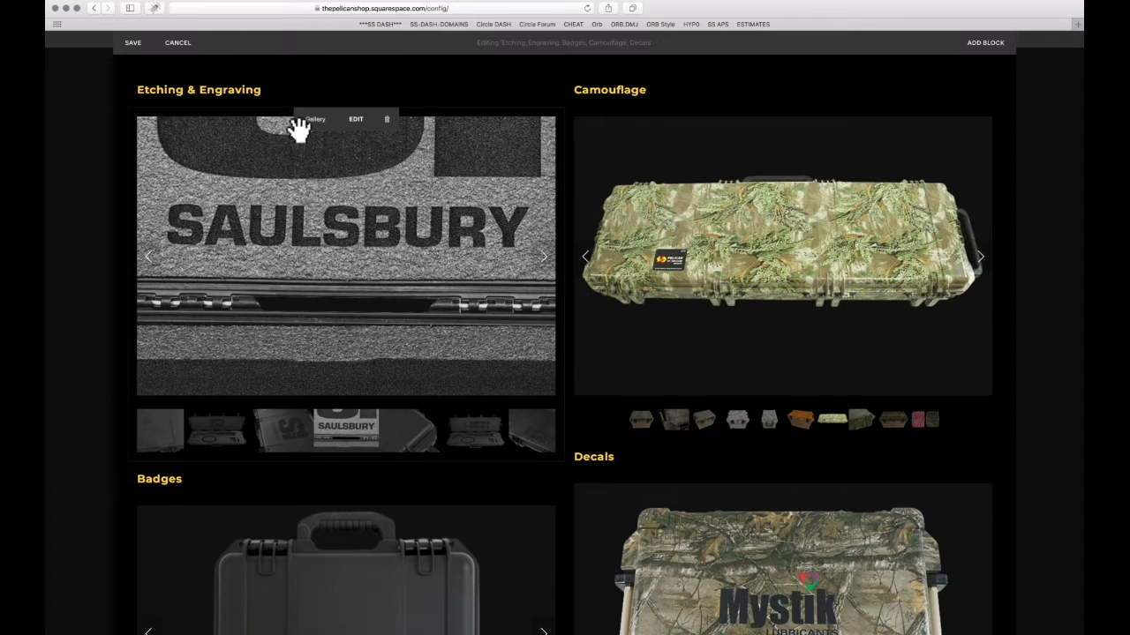
left_click(357, 122)
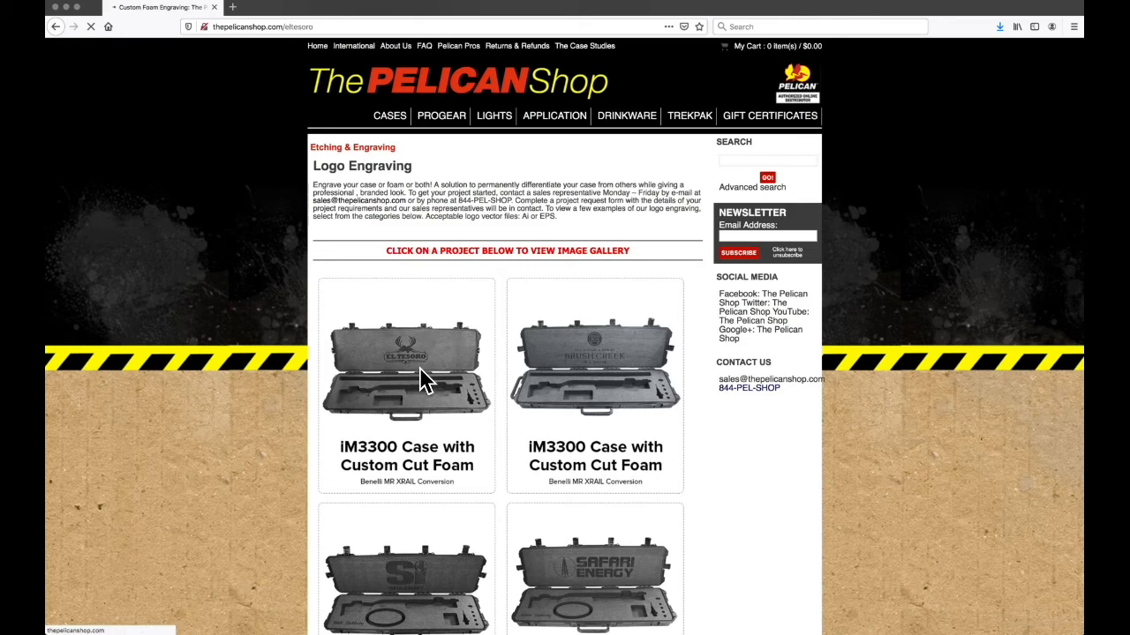
left_click(422, 378)
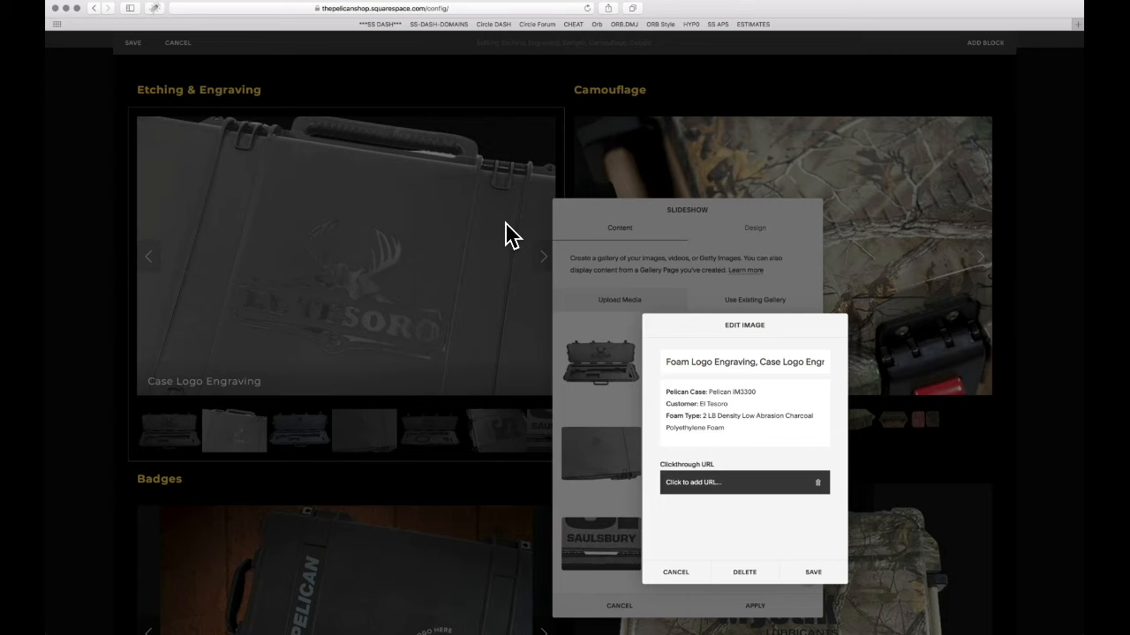
left_click(675, 362)
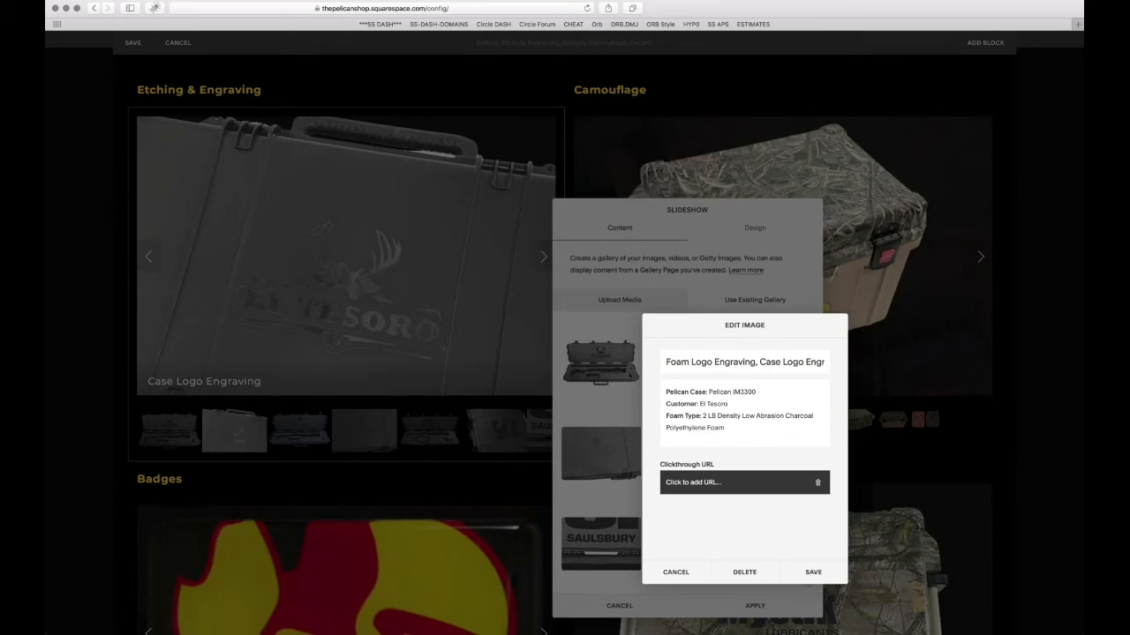
key("super+Right")
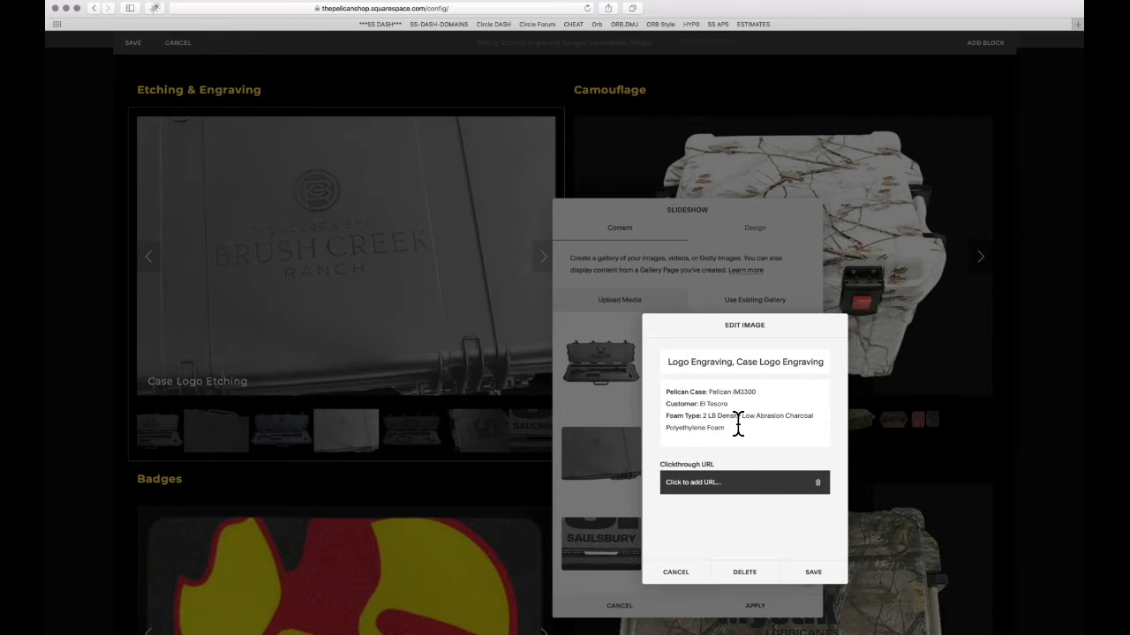
left_click(813, 575)
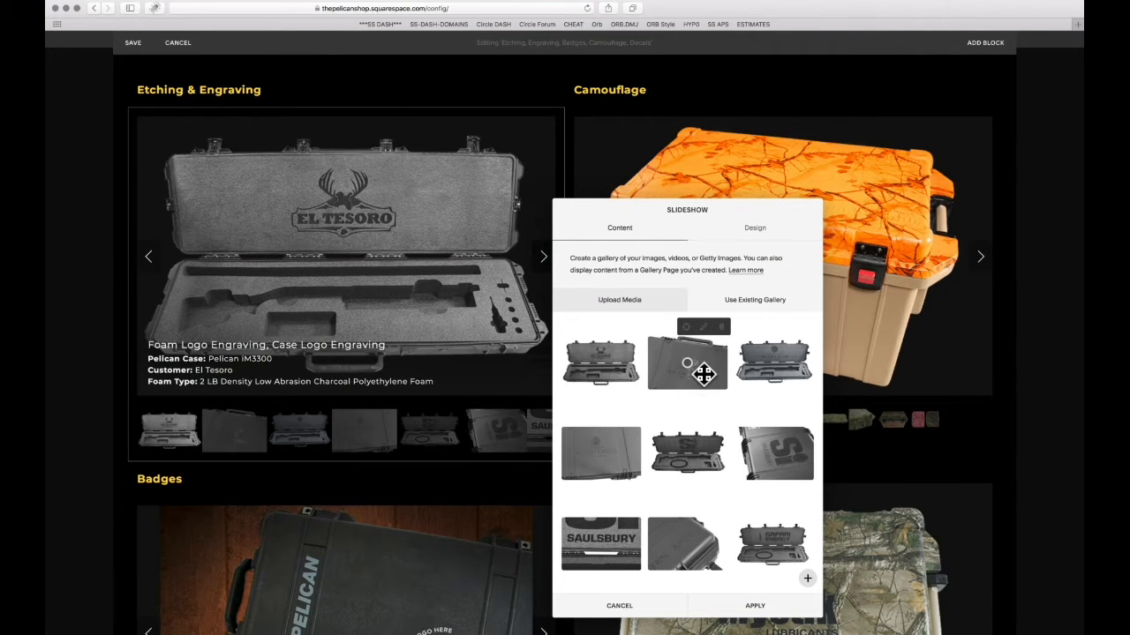
- Review the title of the slideshow's second El Tesoro image without changing it
left_click(686, 328)
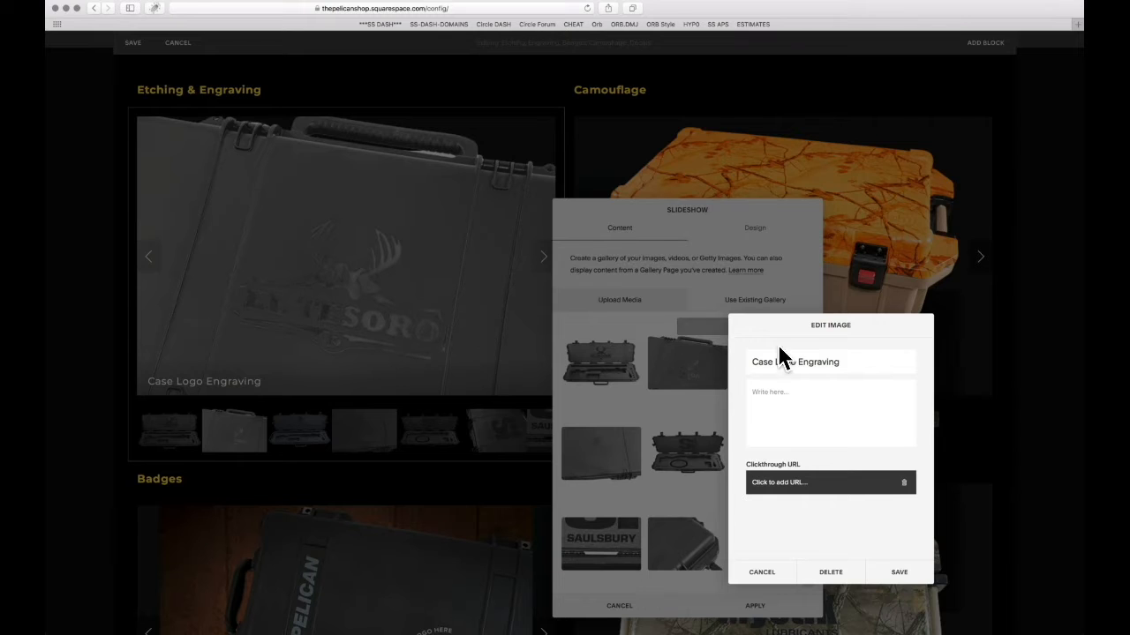
left_click_drag(851, 362, 751, 360)
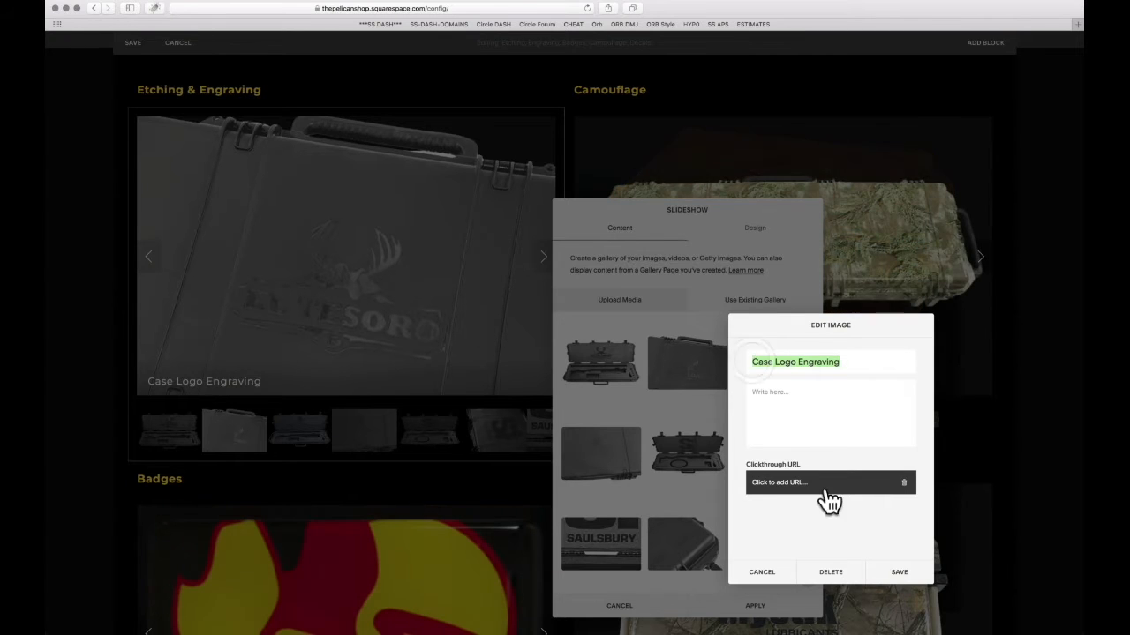
left_click(756, 573)
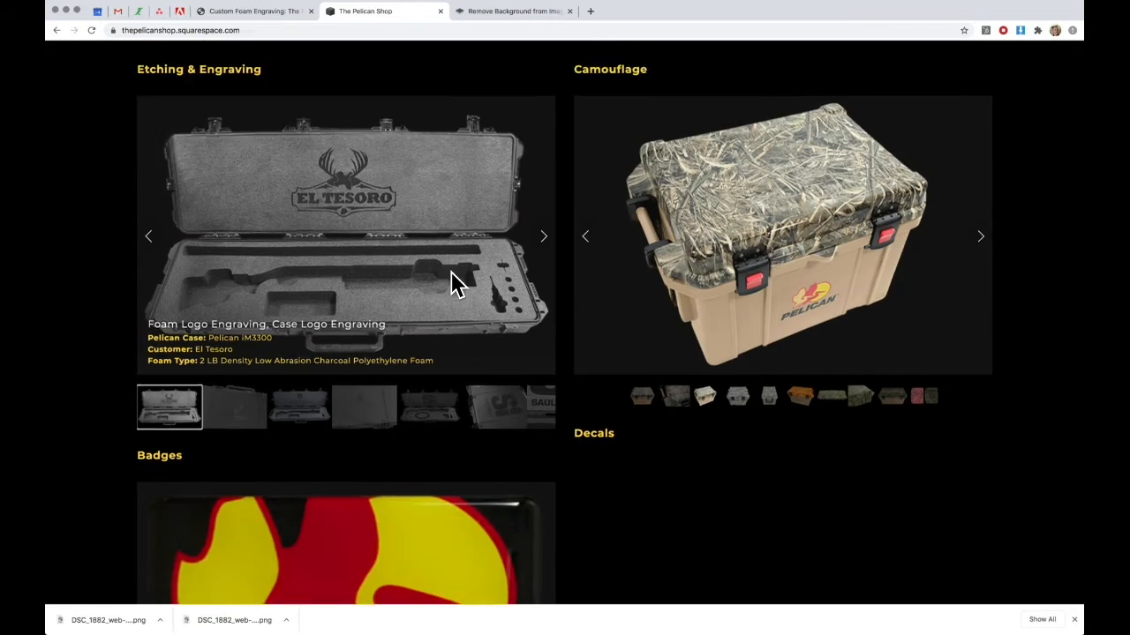
- Switch to the live Squarespace site and browse the Etching & Engraving slideshow's images and captions
scroll(456, 282, "up", 2)
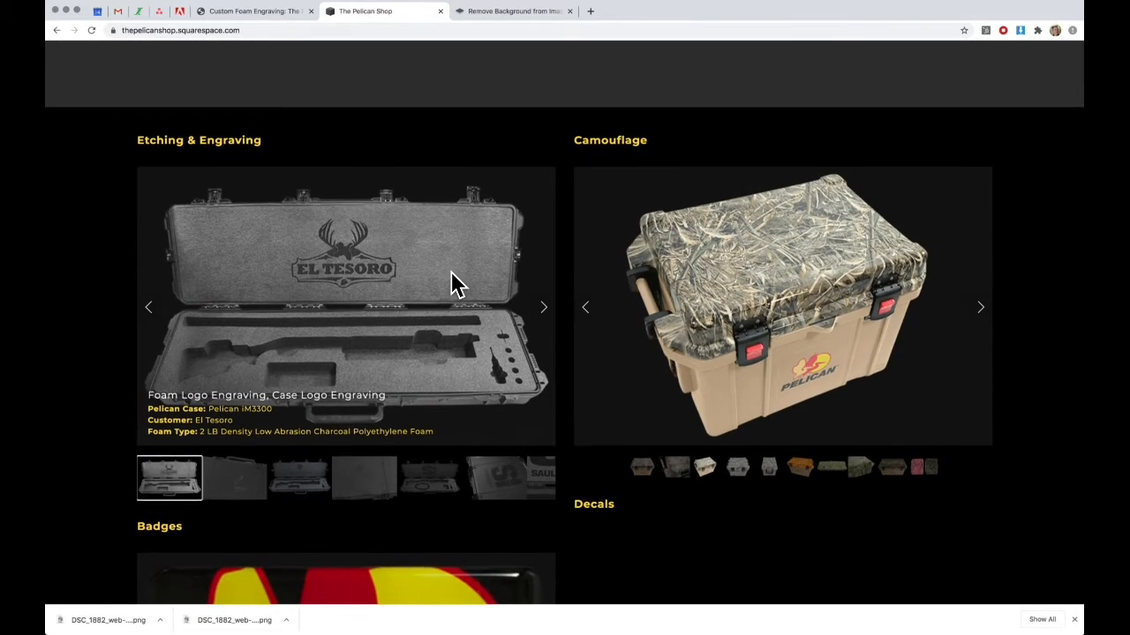
scroll(456, 282, "down", 1)
scroll(456, 282, "up", 2)
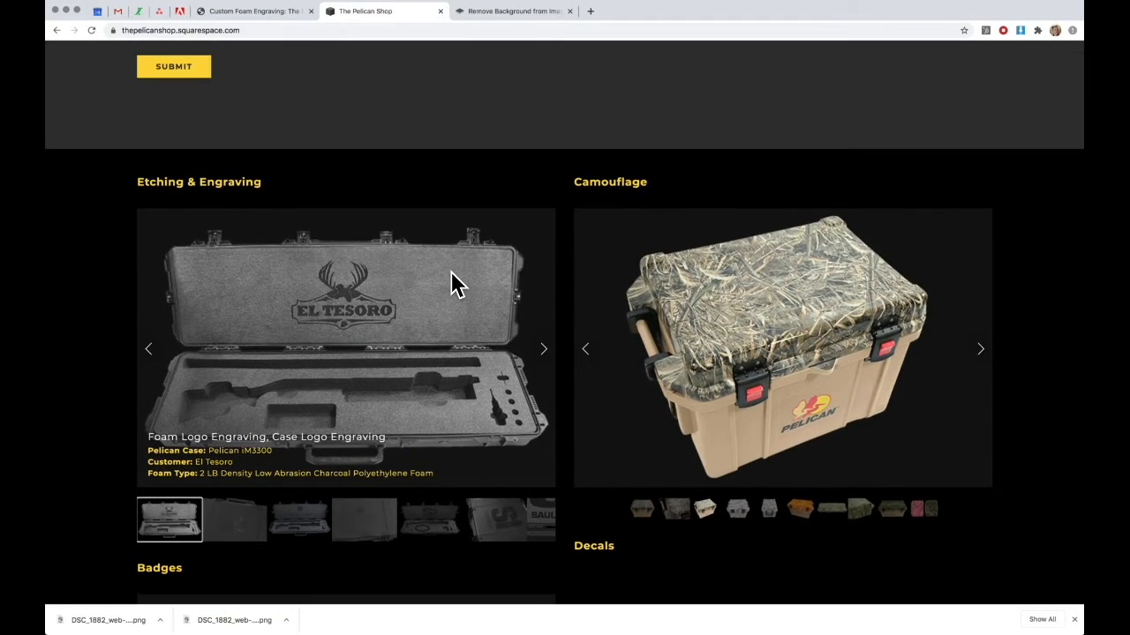
scroll(456, 282, "down", 3)
scroll(456, 282, "up", 3)
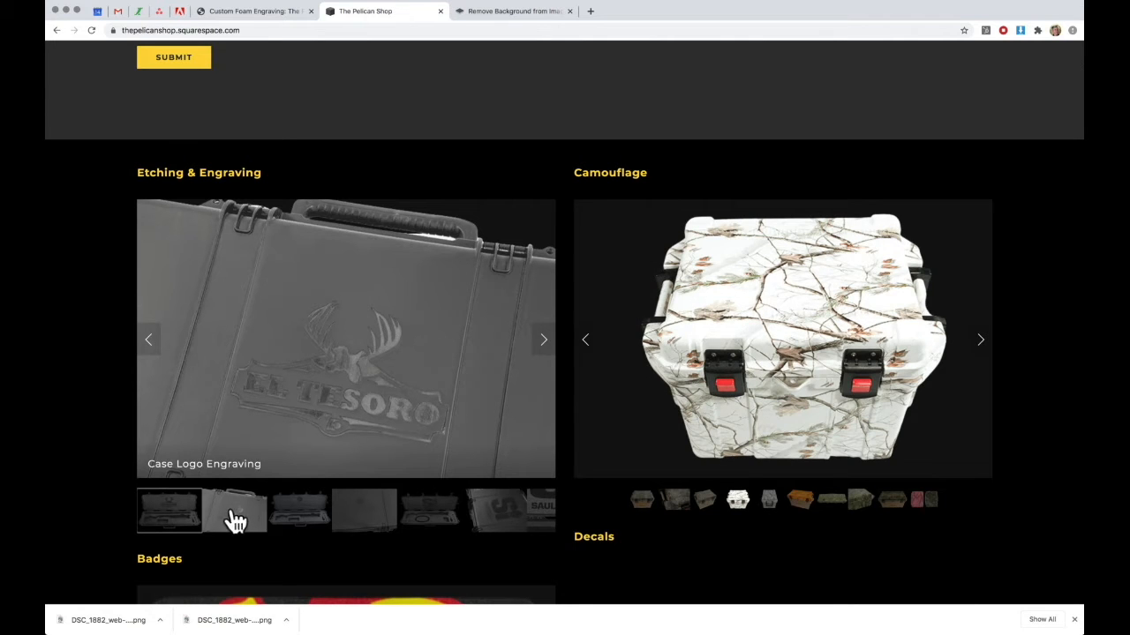
left_click(290, 524)
left_click(370, 528)
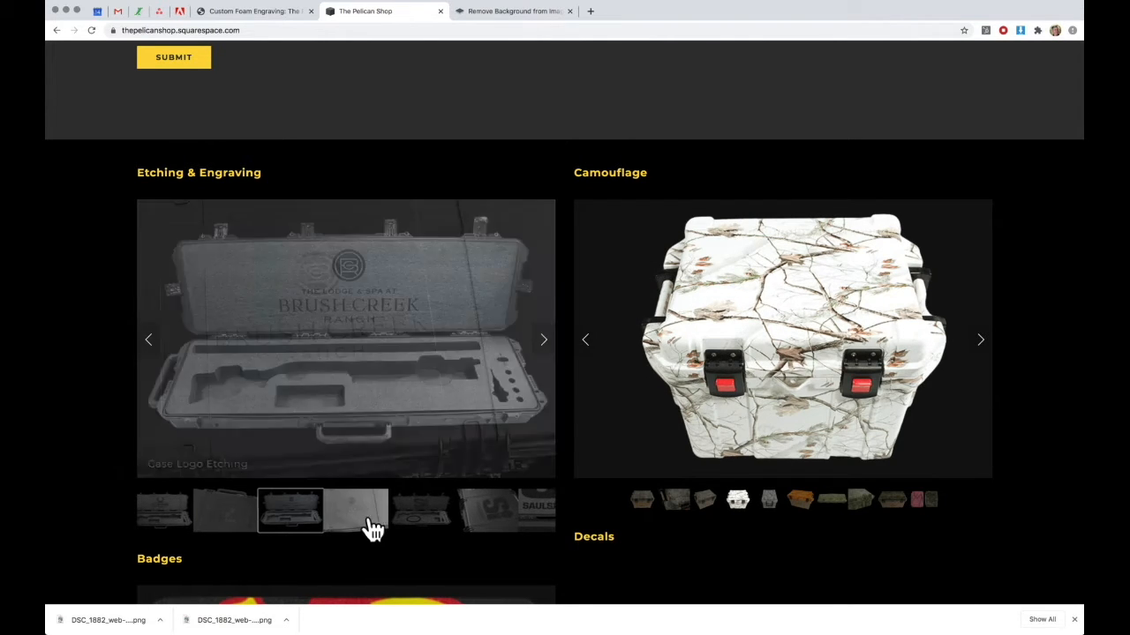
left_click(421, 518)
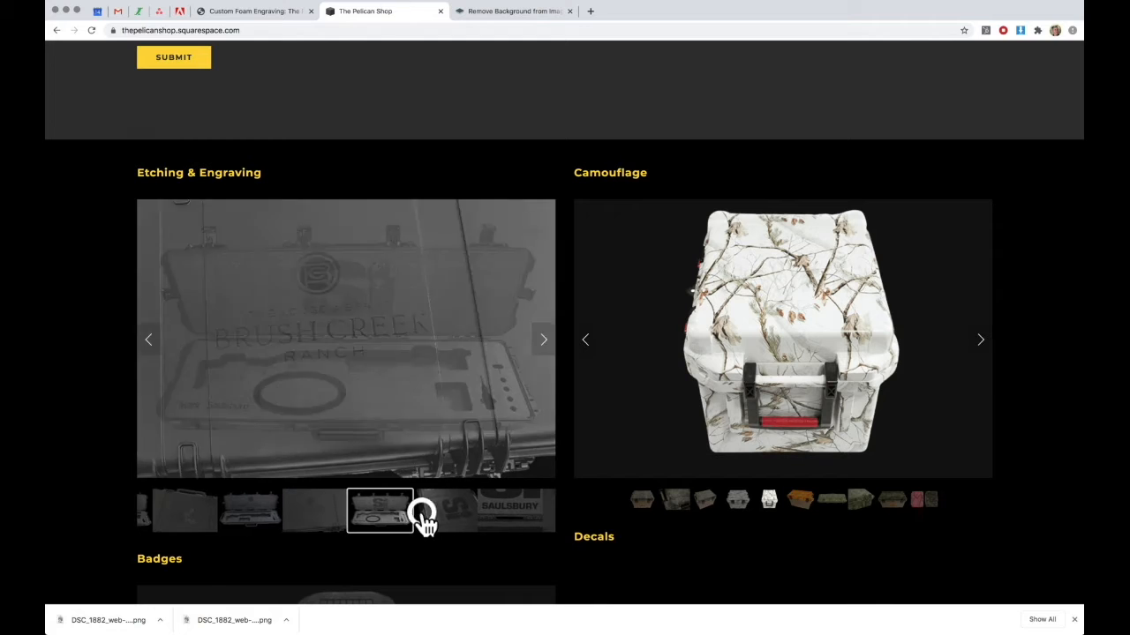
left_click(461, 522)
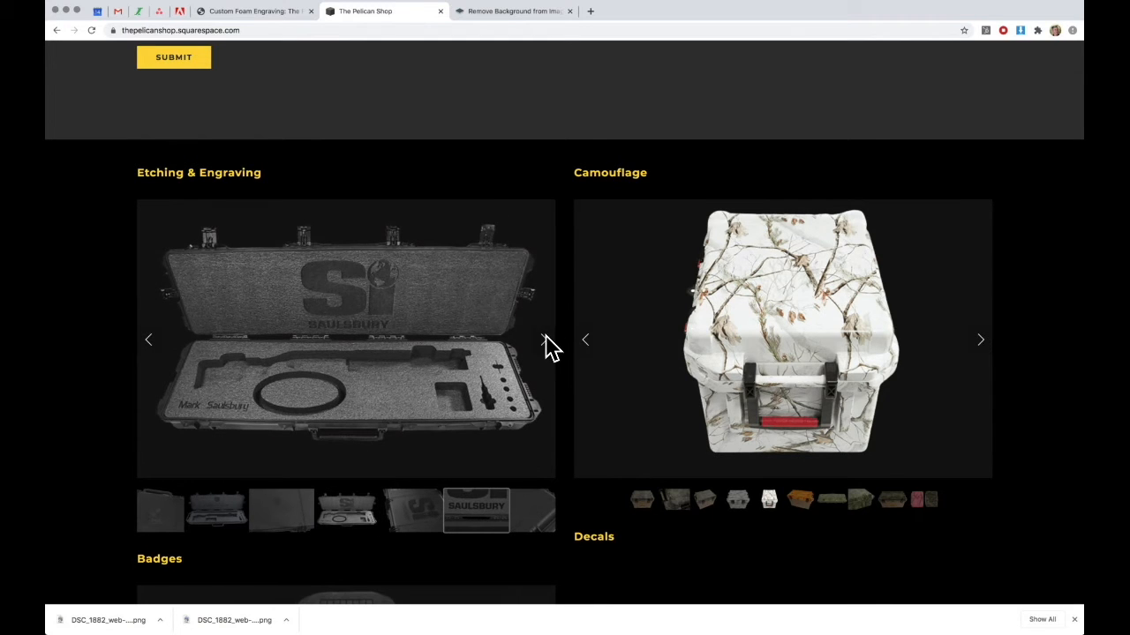
left_click(544, 342)
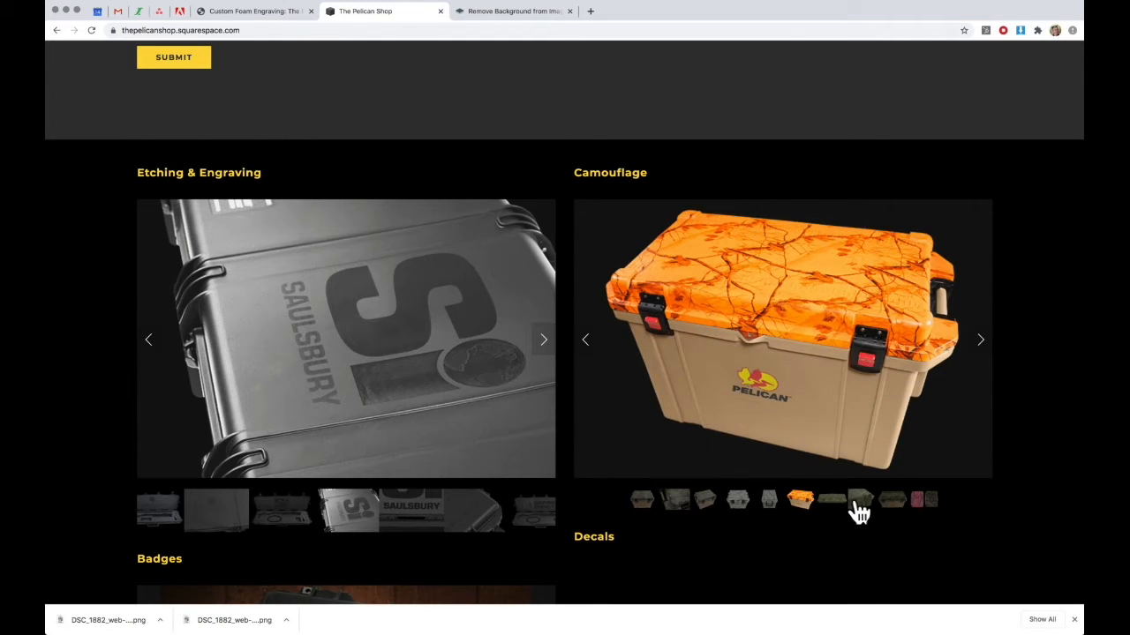
- Browse several case images in the Camouflage slideshow on the live site
left_click(860, 503)
left_click(832, 504)
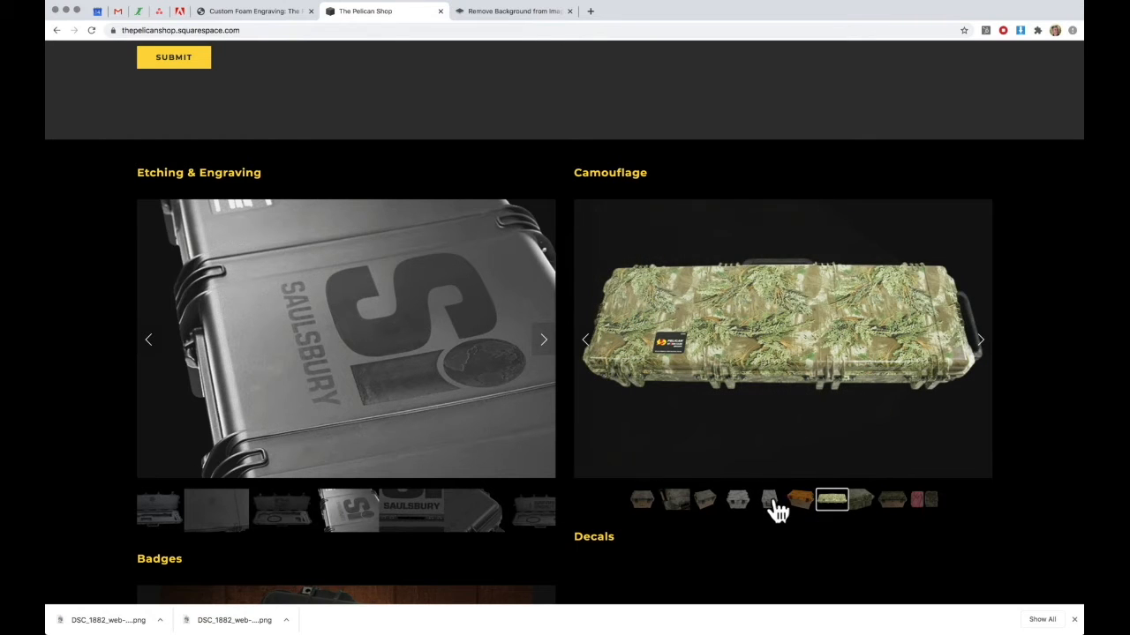
left_click(741, 506)
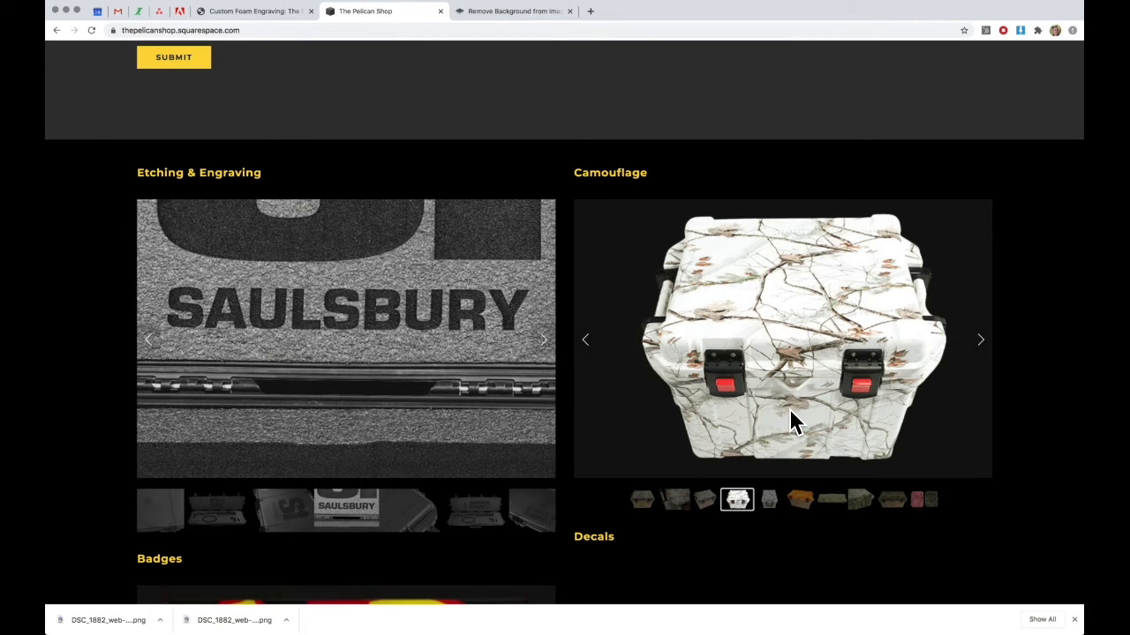
scroll(764, 448, "down", 2)
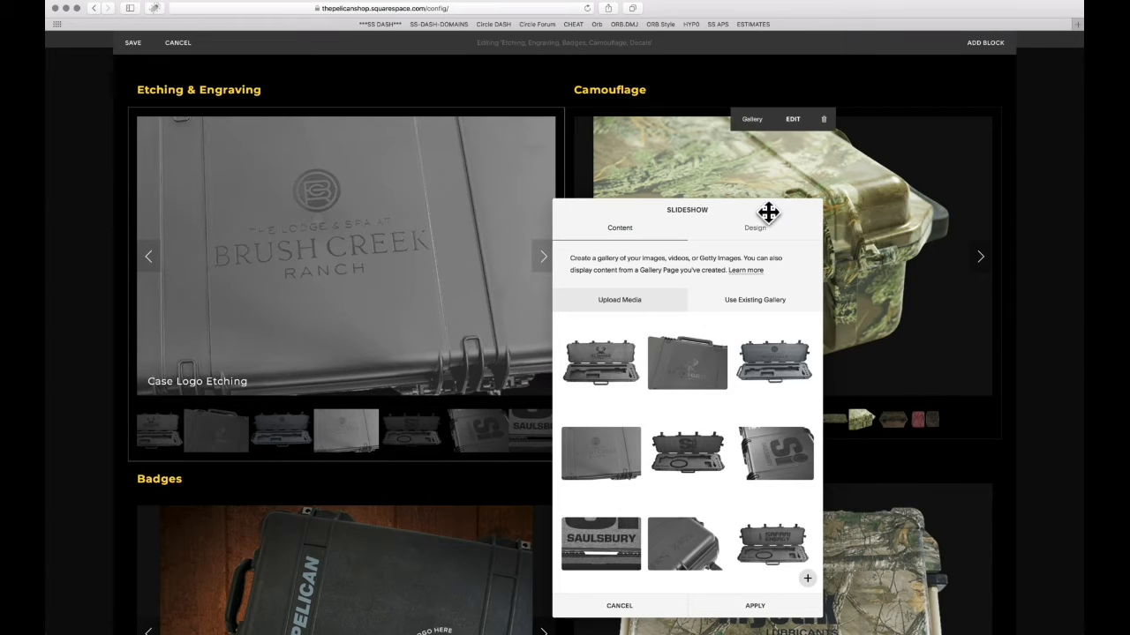
- Return to the Squarespace editor, close the slideshow settings and save the section with its new Decals gallery and description
left_click(865, 295)
scroll(883, 411, "down", 3)
scroll(887, 409, "down", 5)
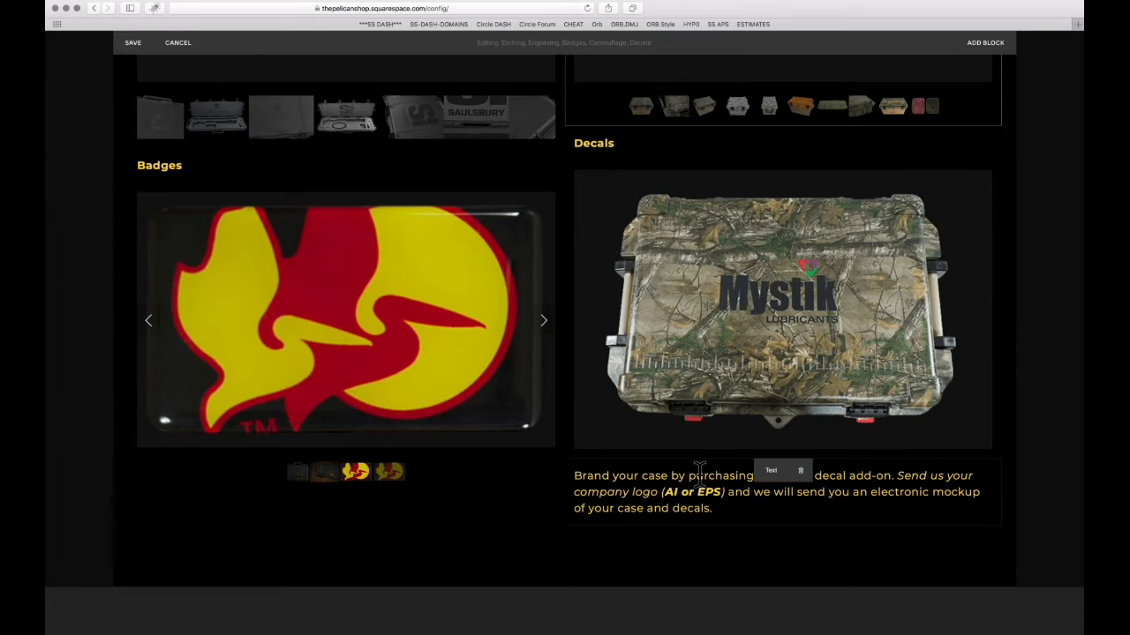
left_click(132, 49)
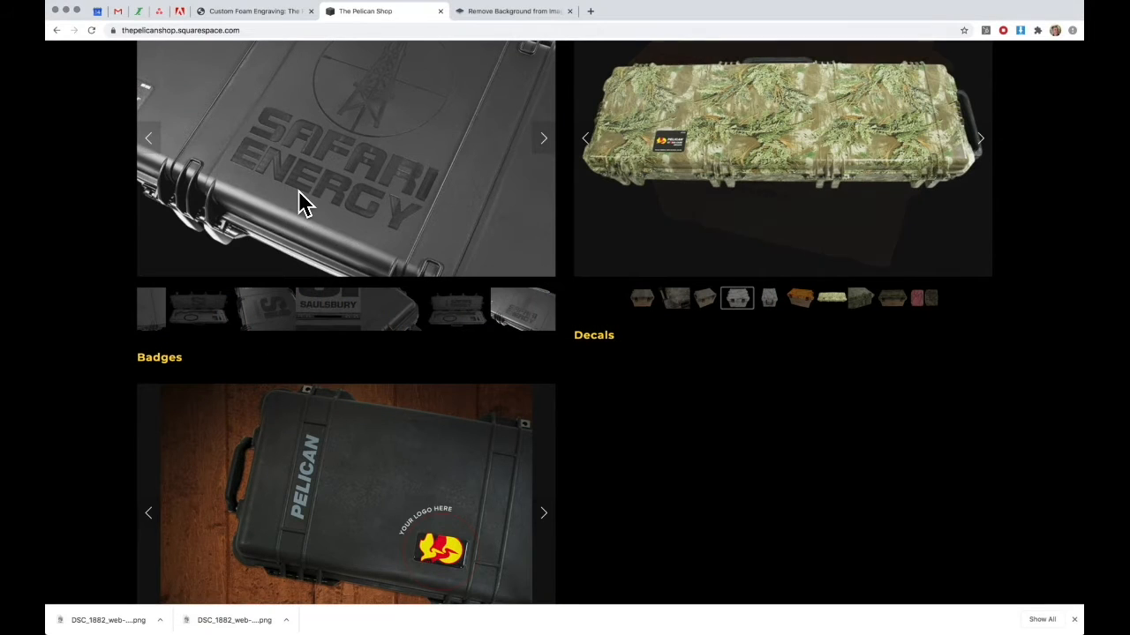
- Reload the live site to check the Decals section and return to the Squarespace editor
key("super+r")
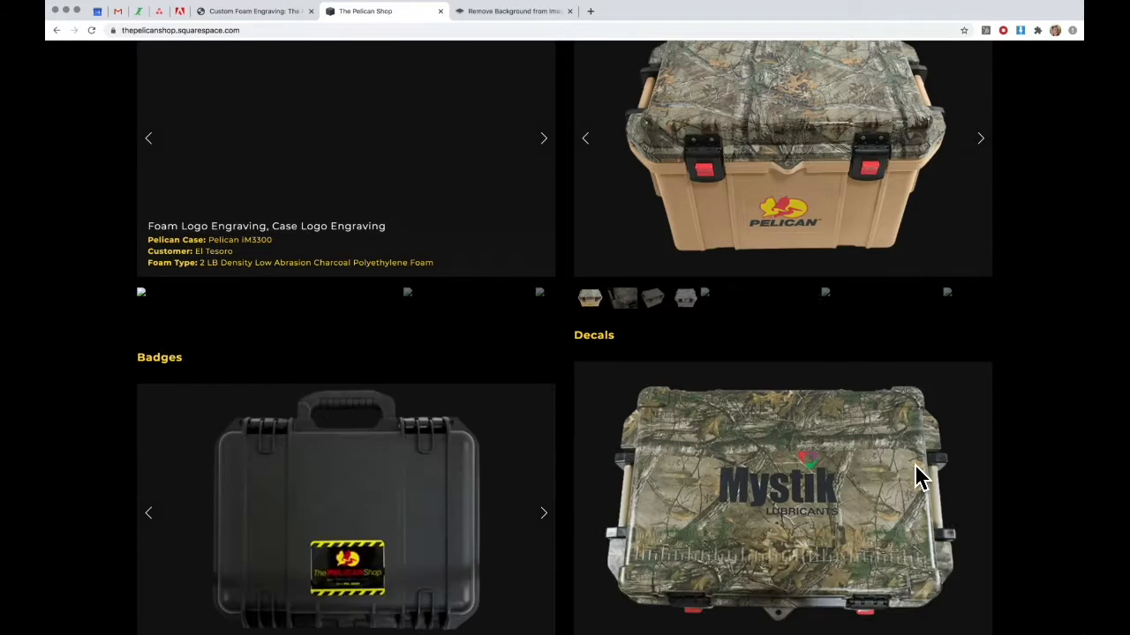
scroll(821, 384, "down", 2)
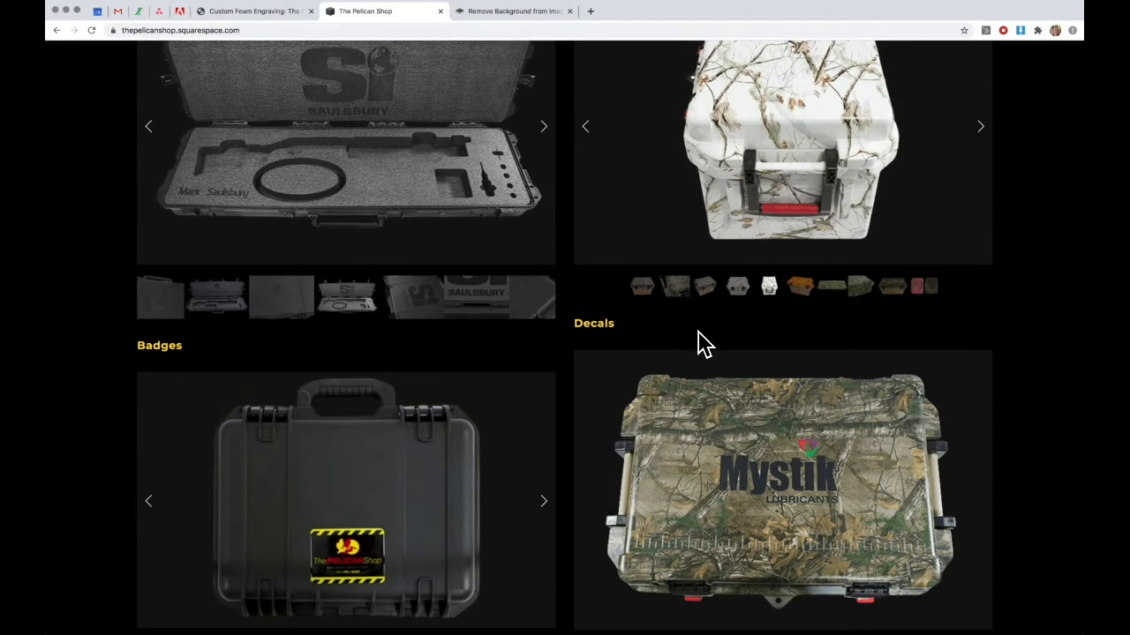
key("super+Tab")
scroll(733, 415, "up", 3)
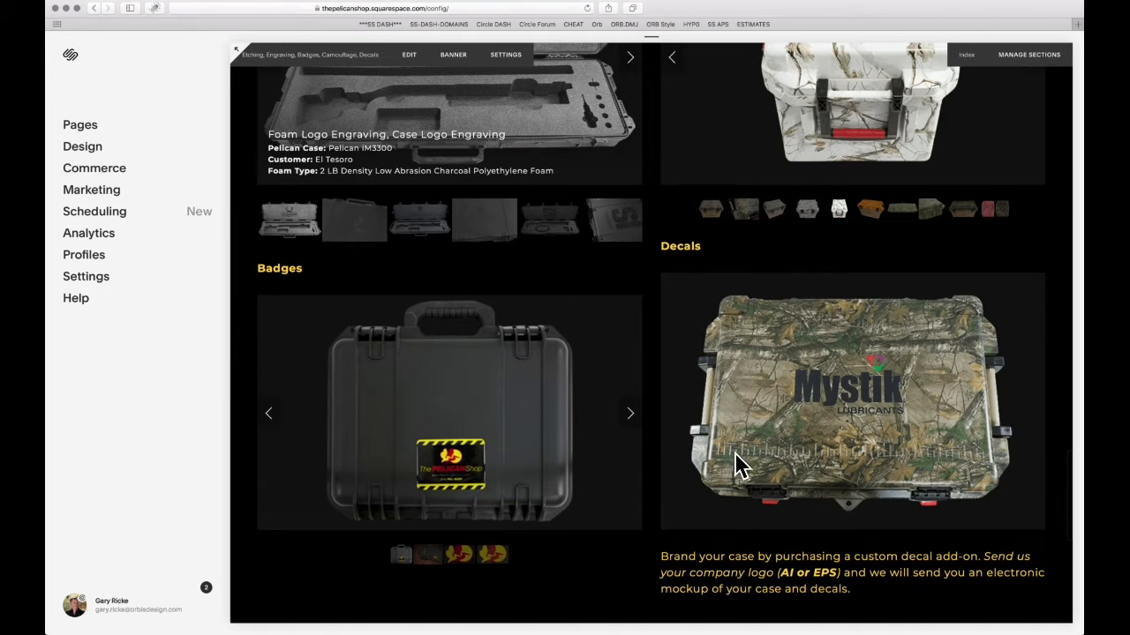
- Open the section for editing and check the Camouflage slideshow's thumbnail and spacing settings, closing them without changes
scroll(820, 227, "up", 3)
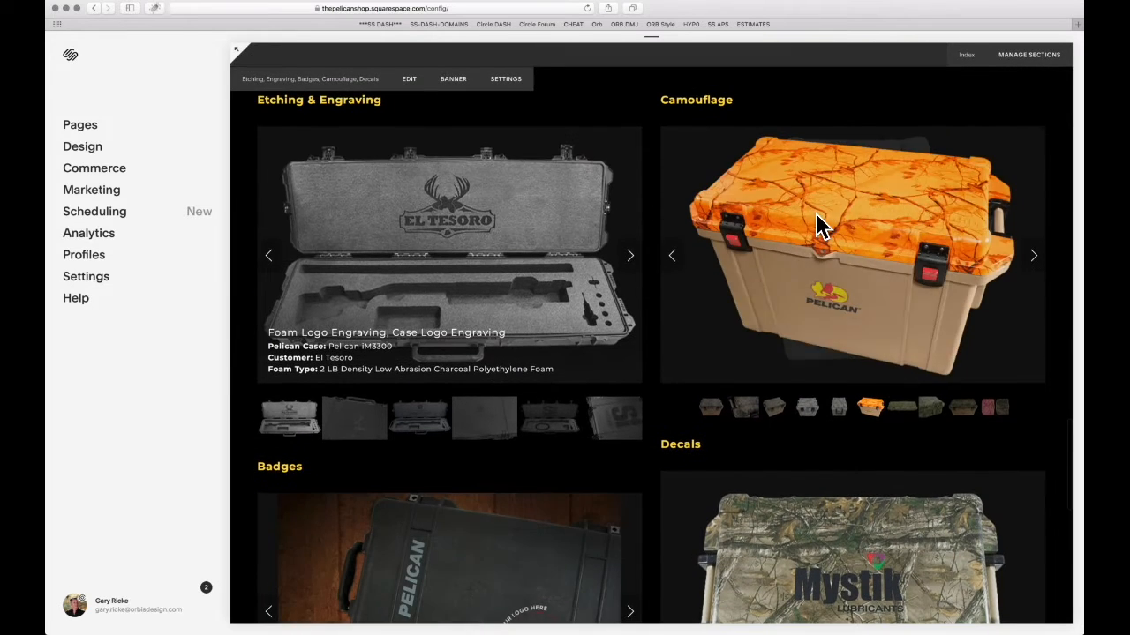
left_click(768, 176)
left_click(792, 99)
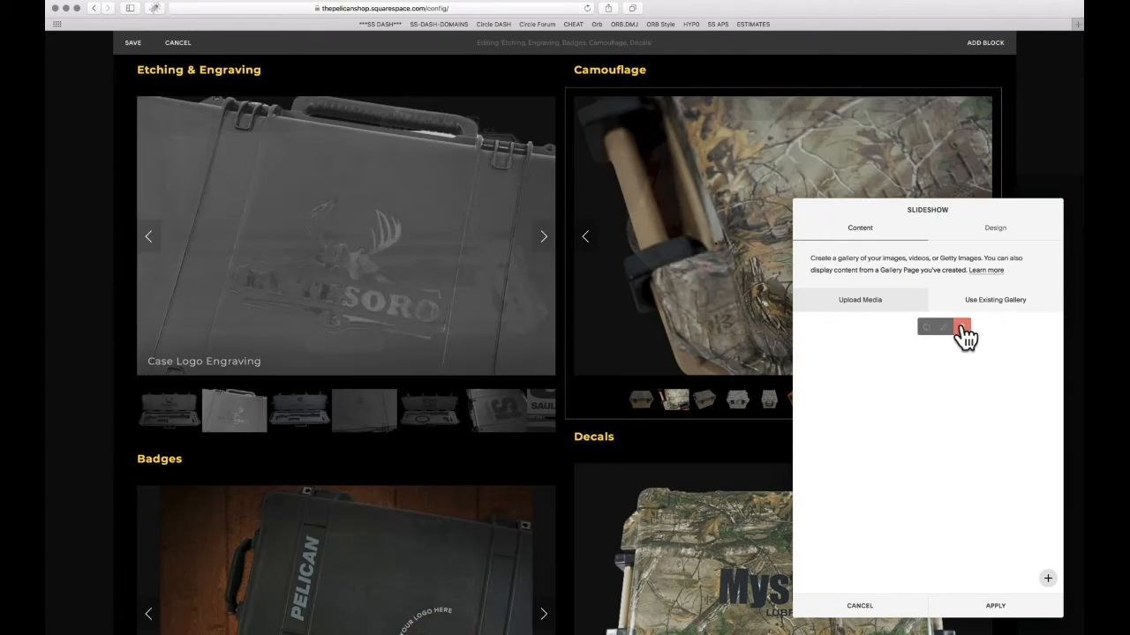
left_click(995, 231)
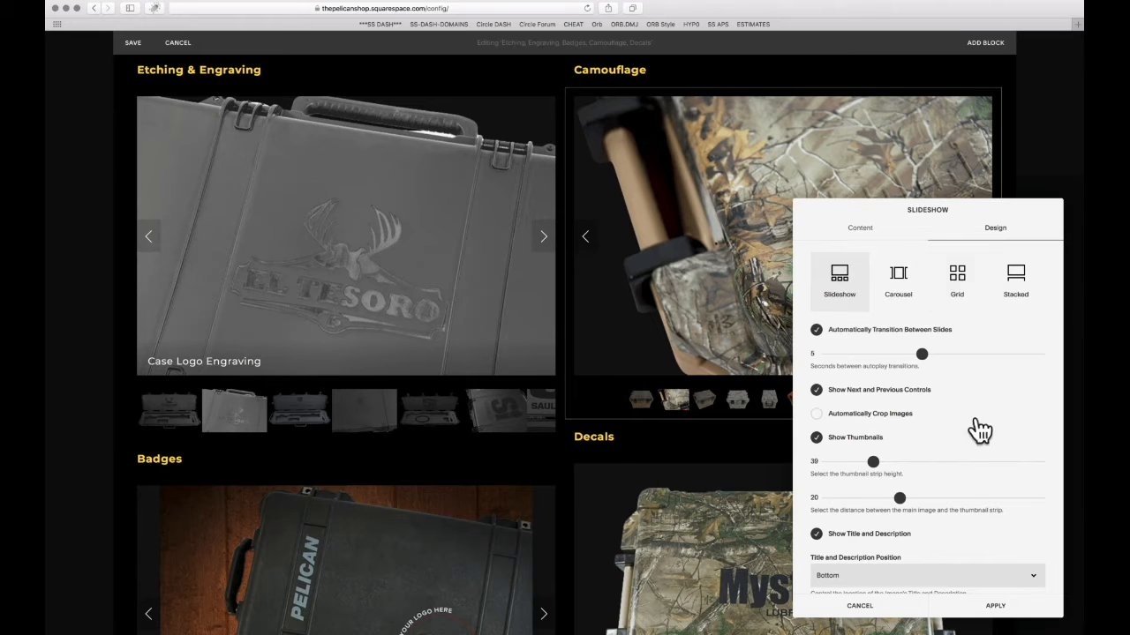
scroll(981, 507, "down", 3)
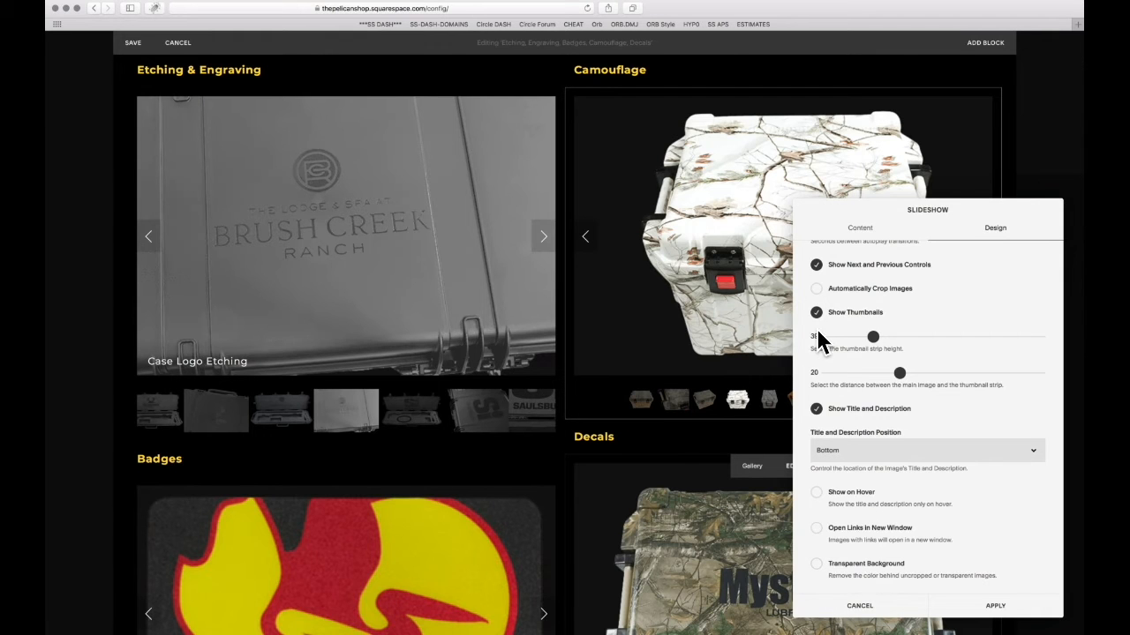
left_click(857, 607)
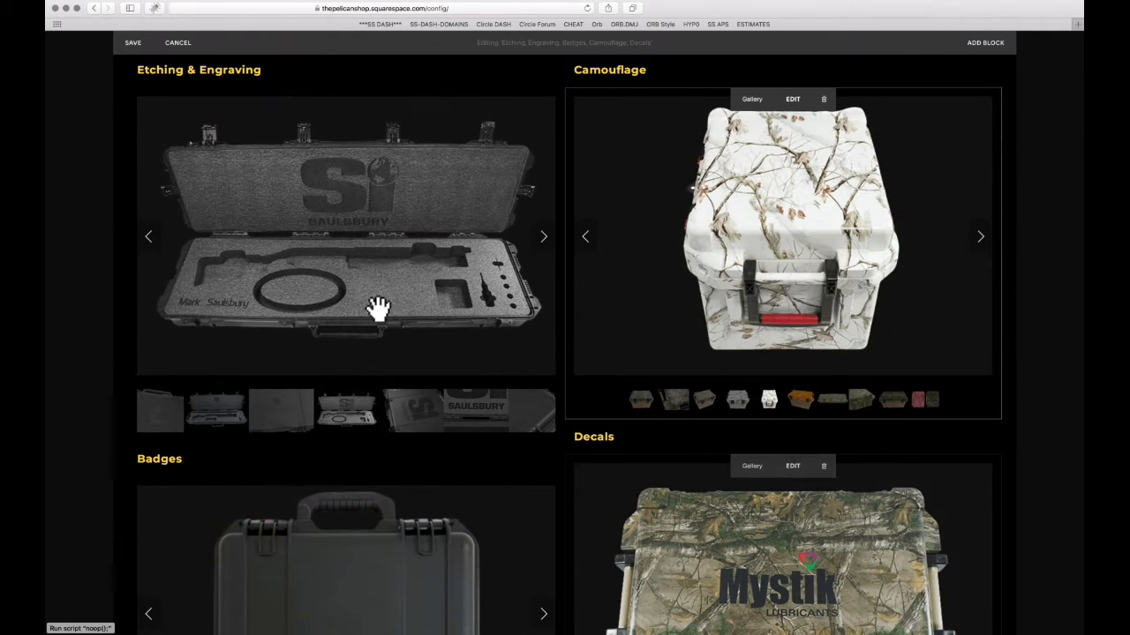
- Set the Etching & Engraving slideshow's thumbnail strip height to 39 and apply the change
left_click(355, 101)
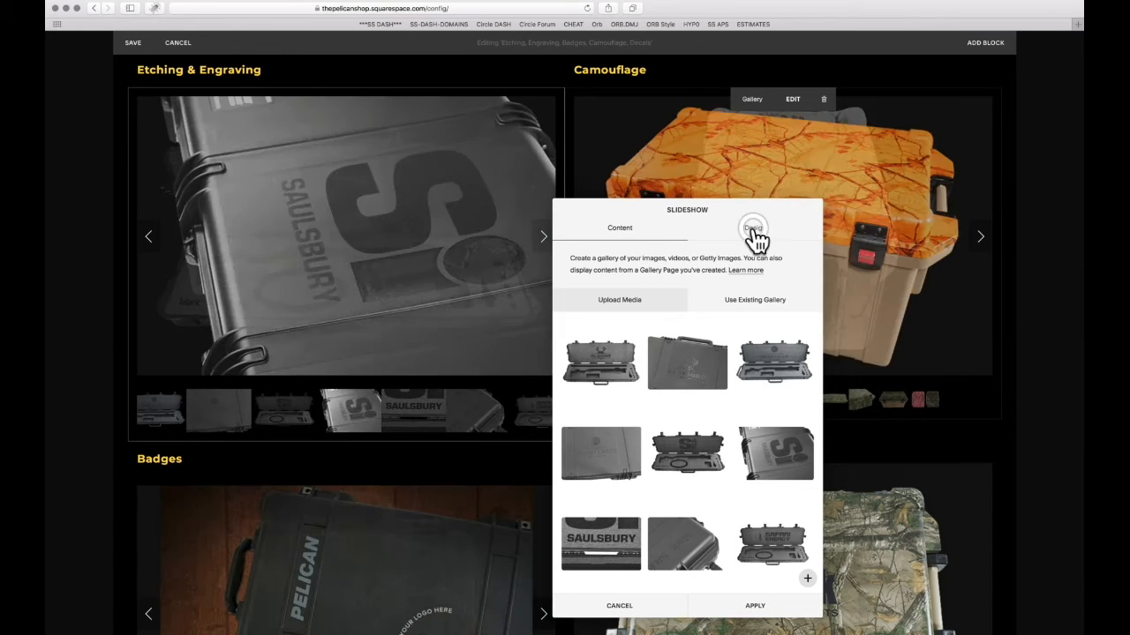
left_click(754, 231)
scroll(683, 488, "down", 2)
left_click_drag(671, 411, 632, 412)
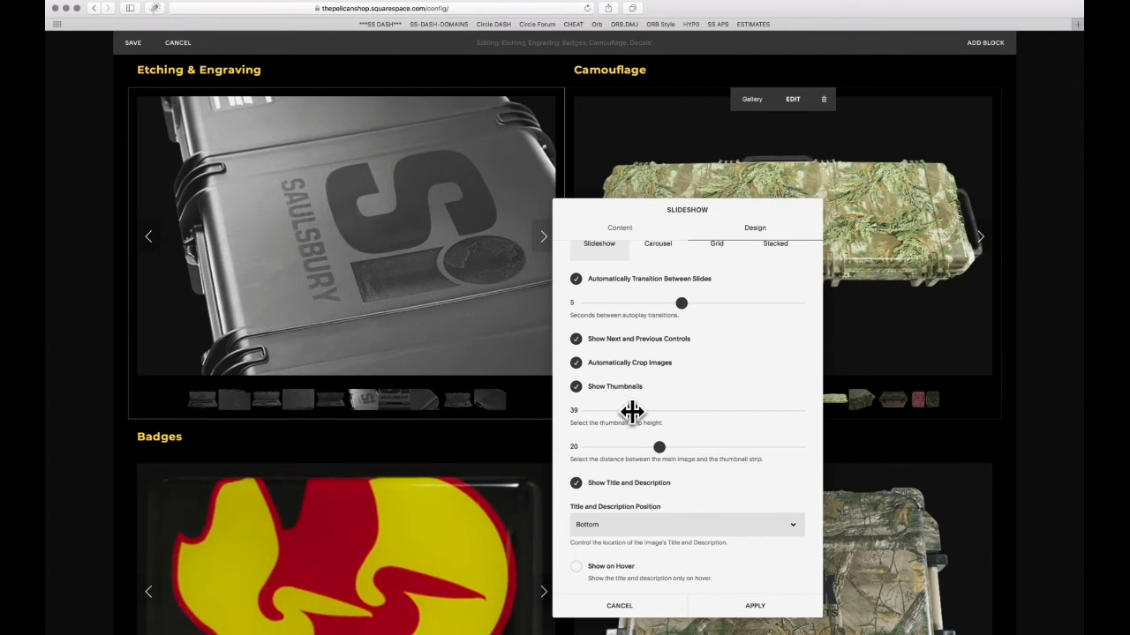
left_click(752, 609)
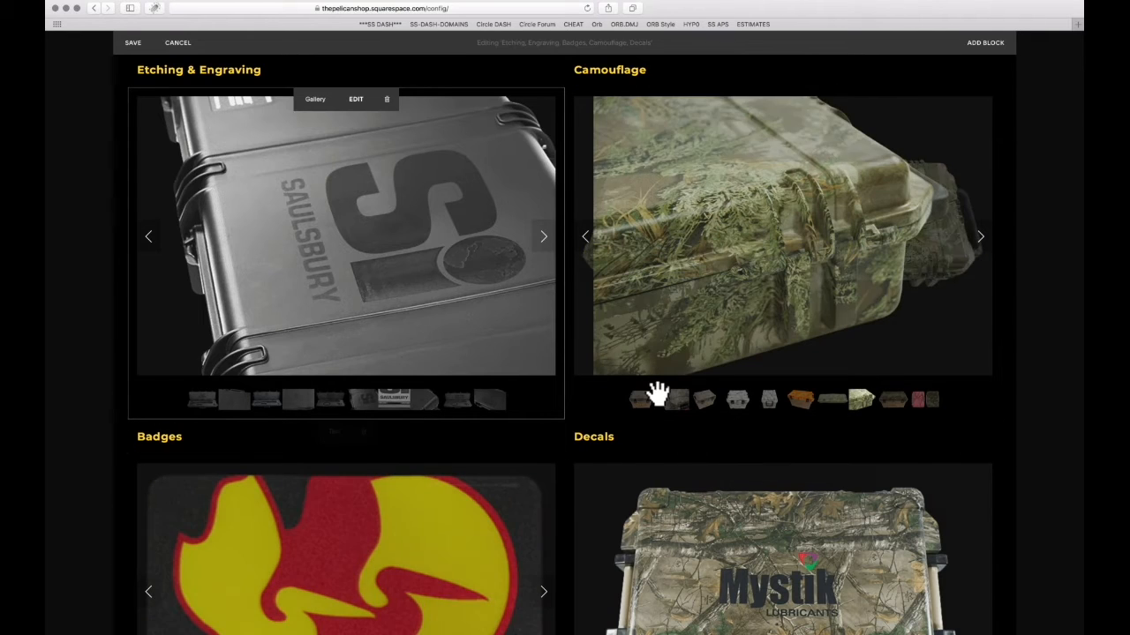
- Set the Badges slideshow's thumbnail strip height to 39 and its distance from the main image to 20, and save the section
scroll(662, 448, "down", 5)
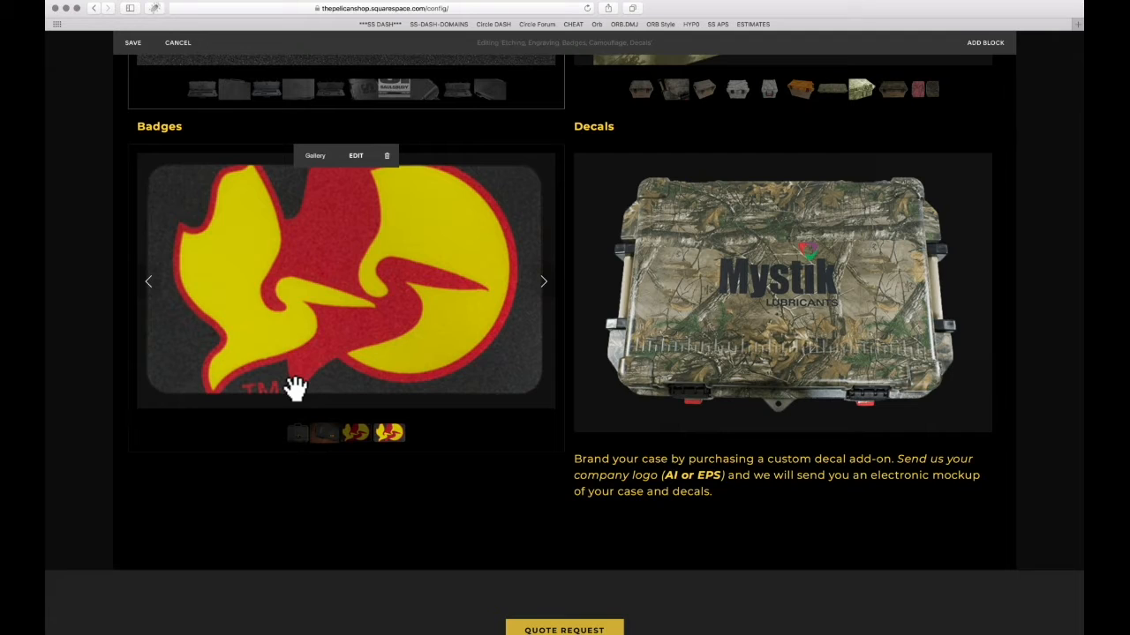
left_click(356, 156)
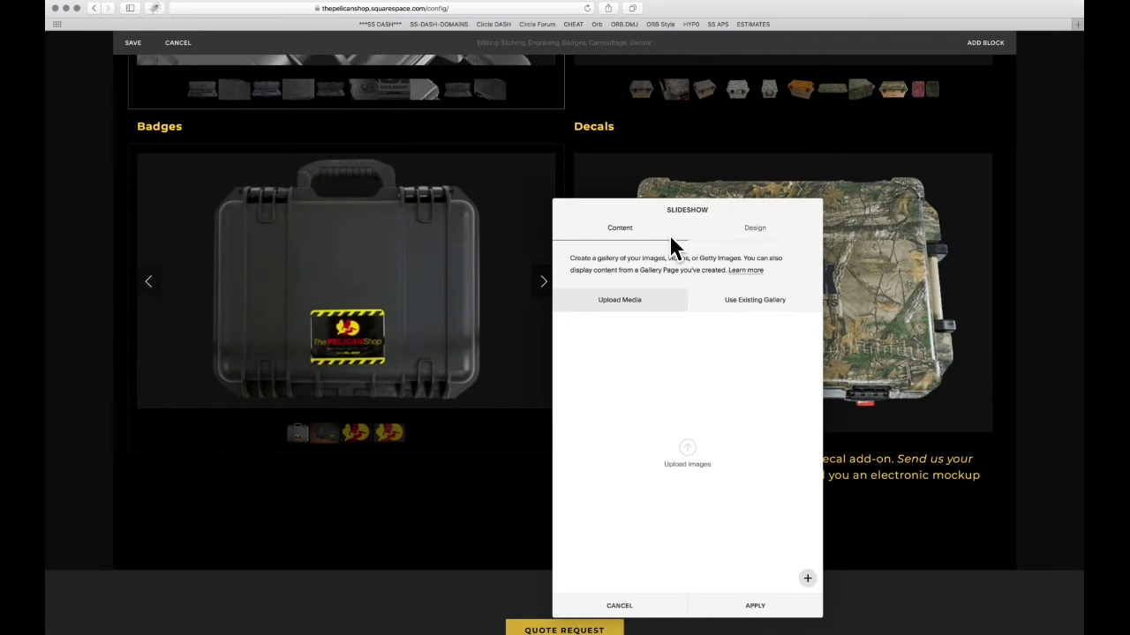
left_click(756, 230)
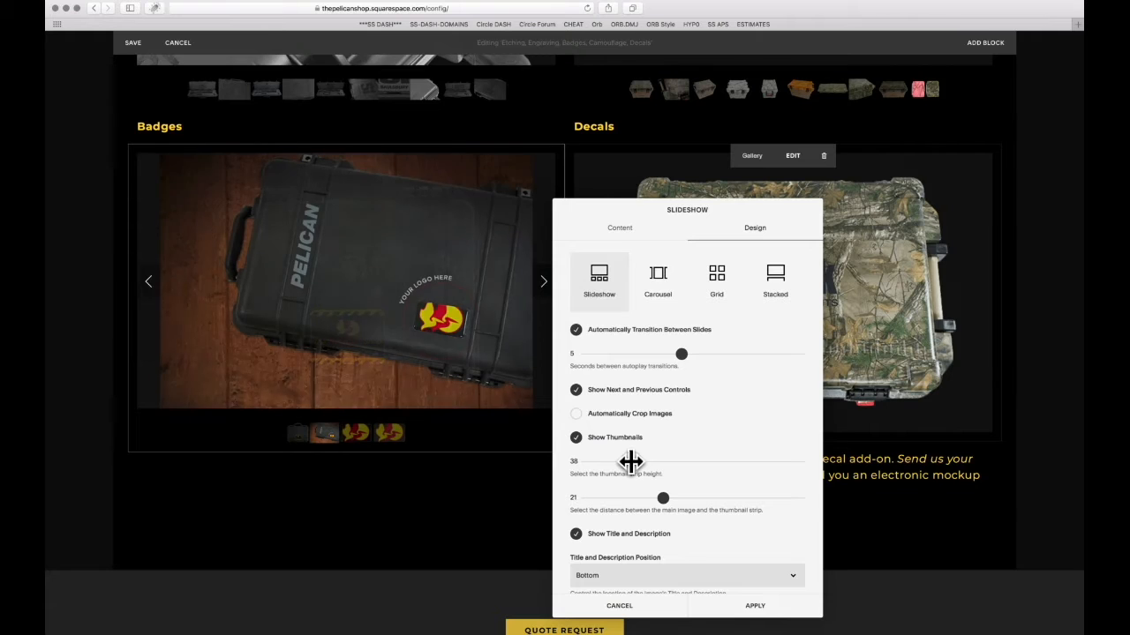
left_click_drag(630, 460, 632, 461)
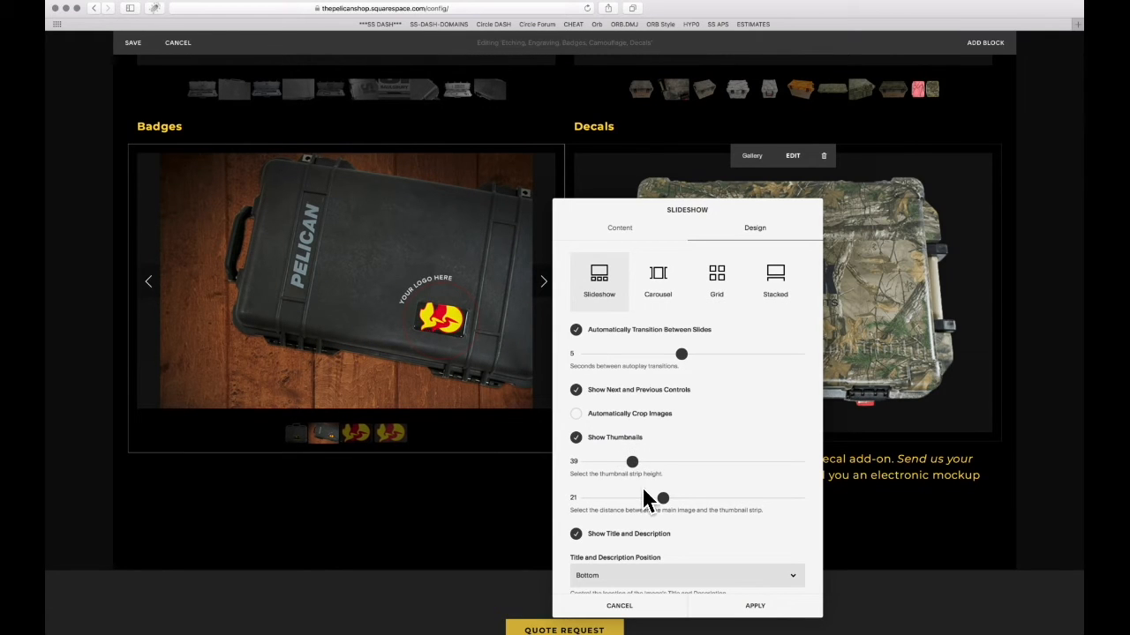
left_click_drag(658, 500, 656, 500)
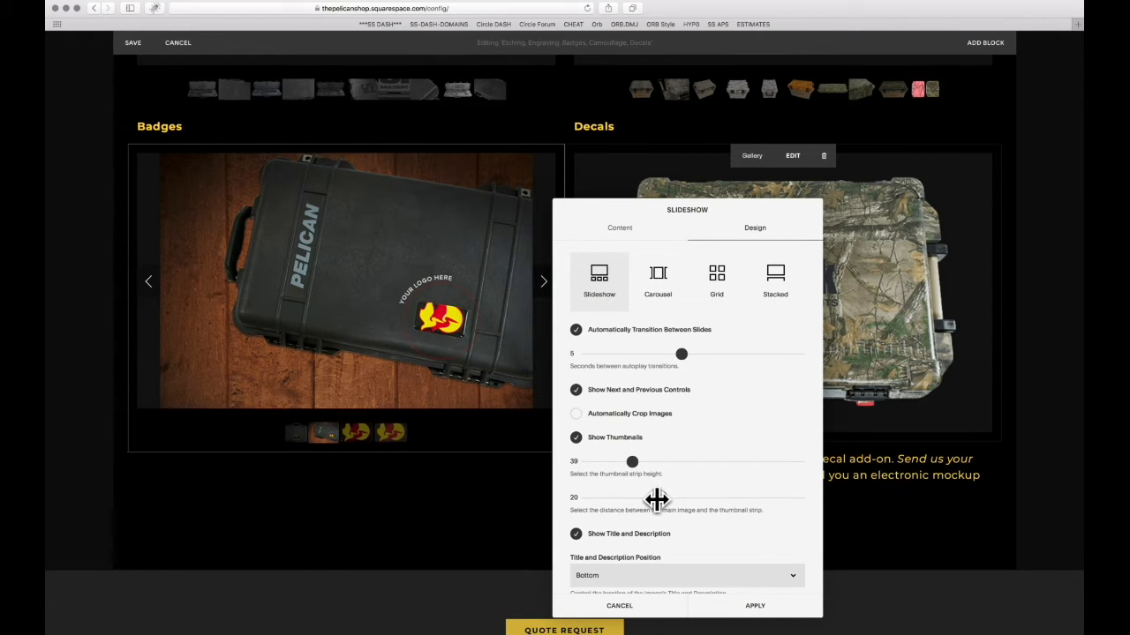
left_click(753, 607)
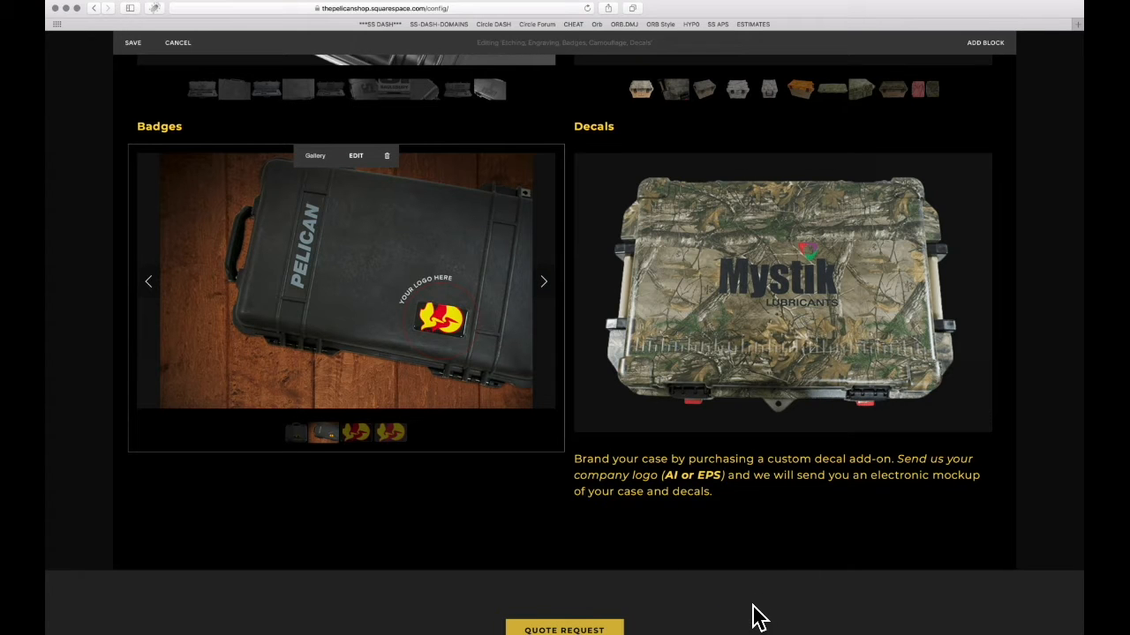
left_click(133, 43)
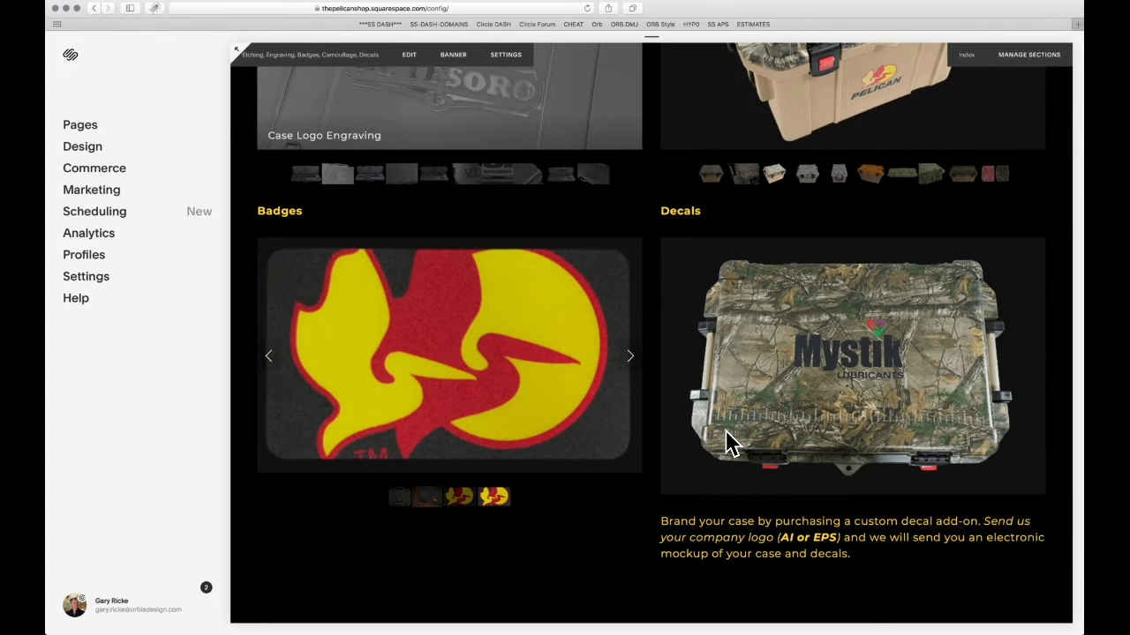
- Review the saved section's four galleries and compare their thumbnail strips
scroll(732, 441, "up", 1)
scroll(706, 450, "up", 3)
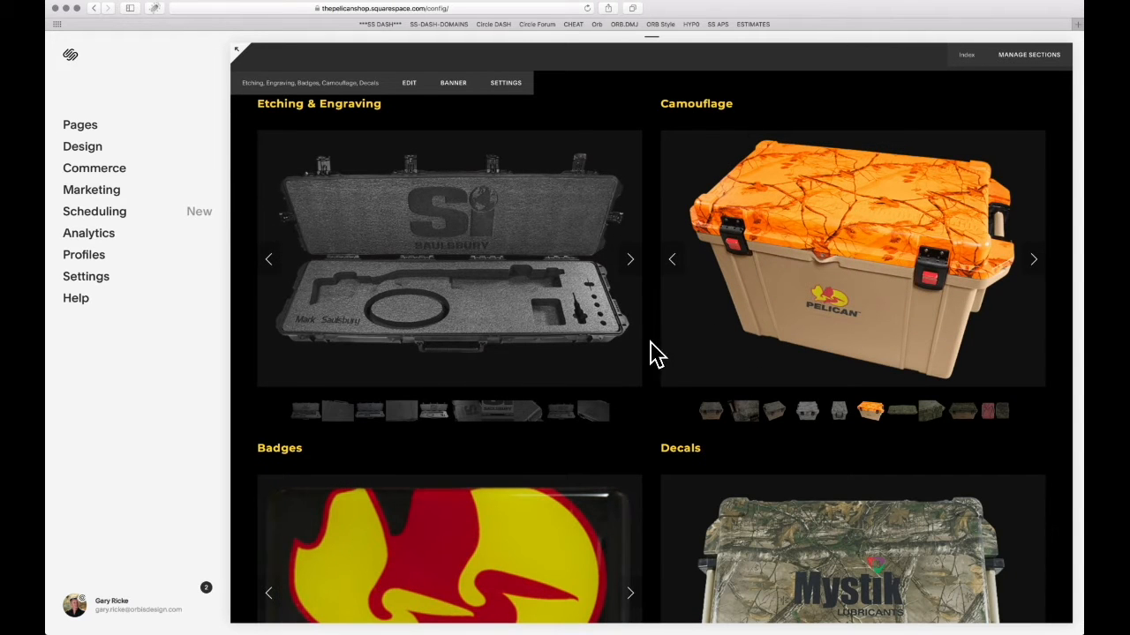
scroll(650, 350, "down", 5)
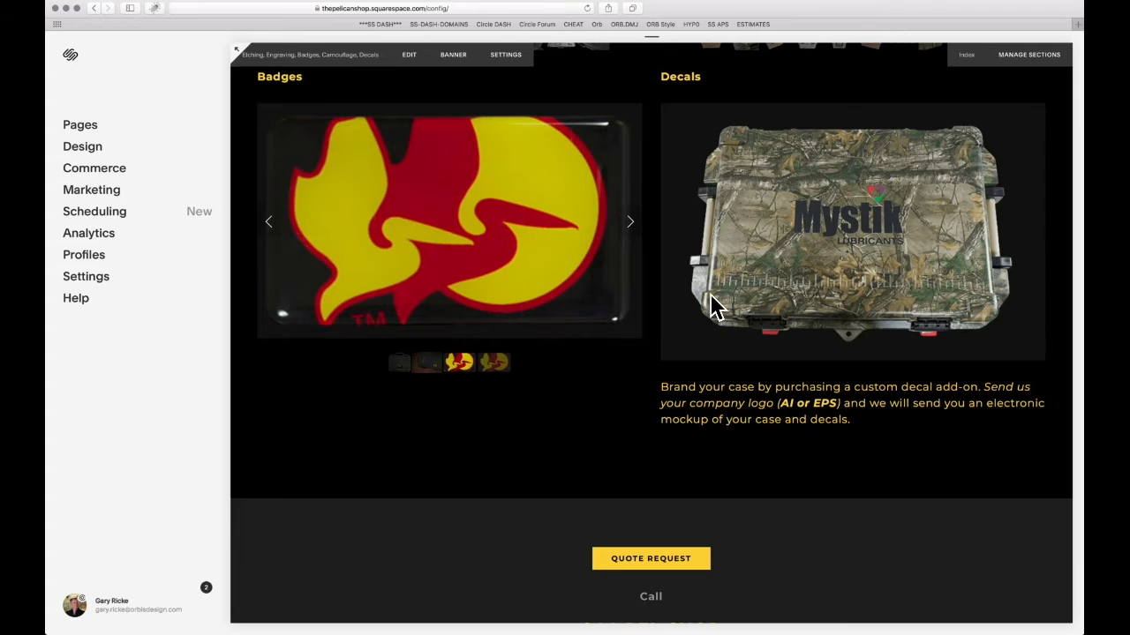
scroll(802, 305, "up", 2)
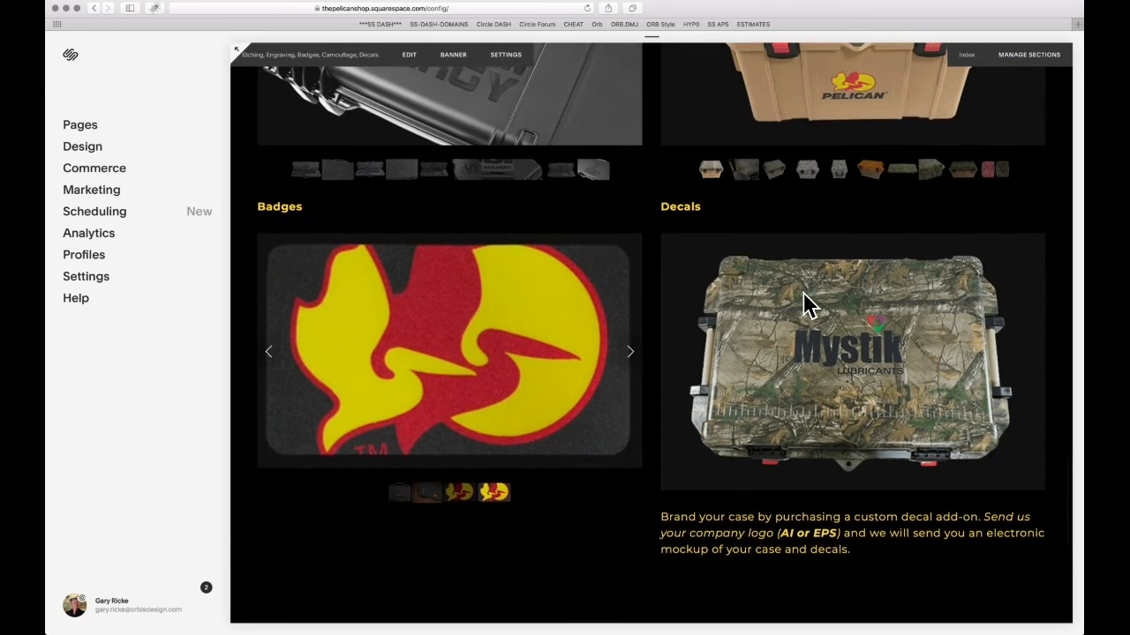
scroll(802, 305, "up", 1)
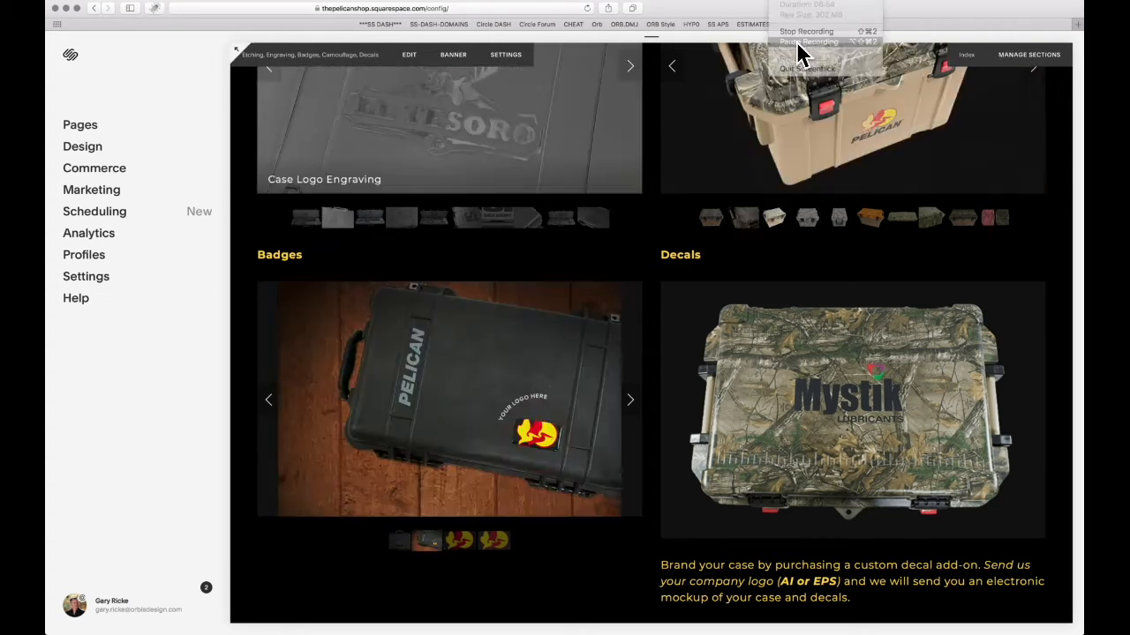
scroll(789, 215, "up", 3)
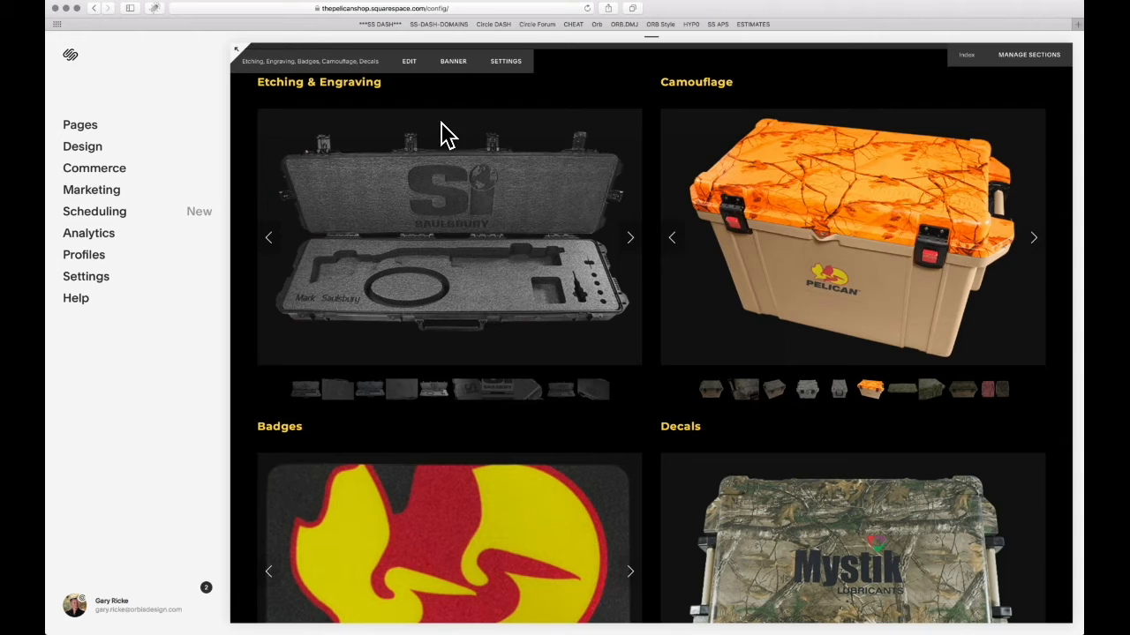
- Reopen the section for editing and inspect the Camouflage slideshow's layout and design options, leaving them as they are
left_click(411, 63)
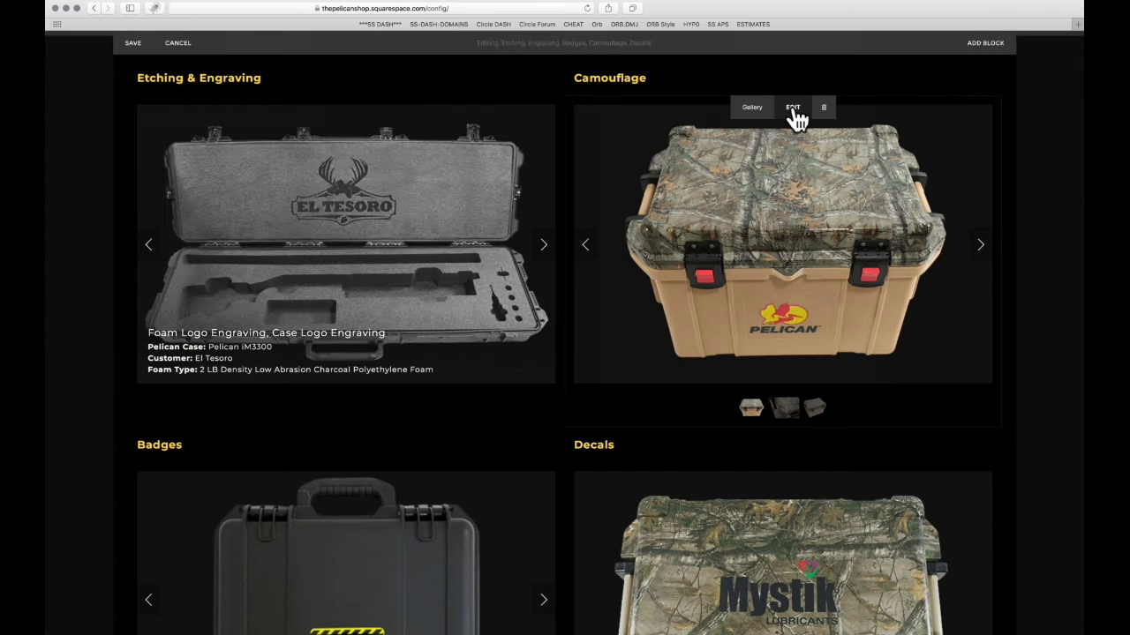
left_click(792, 109)
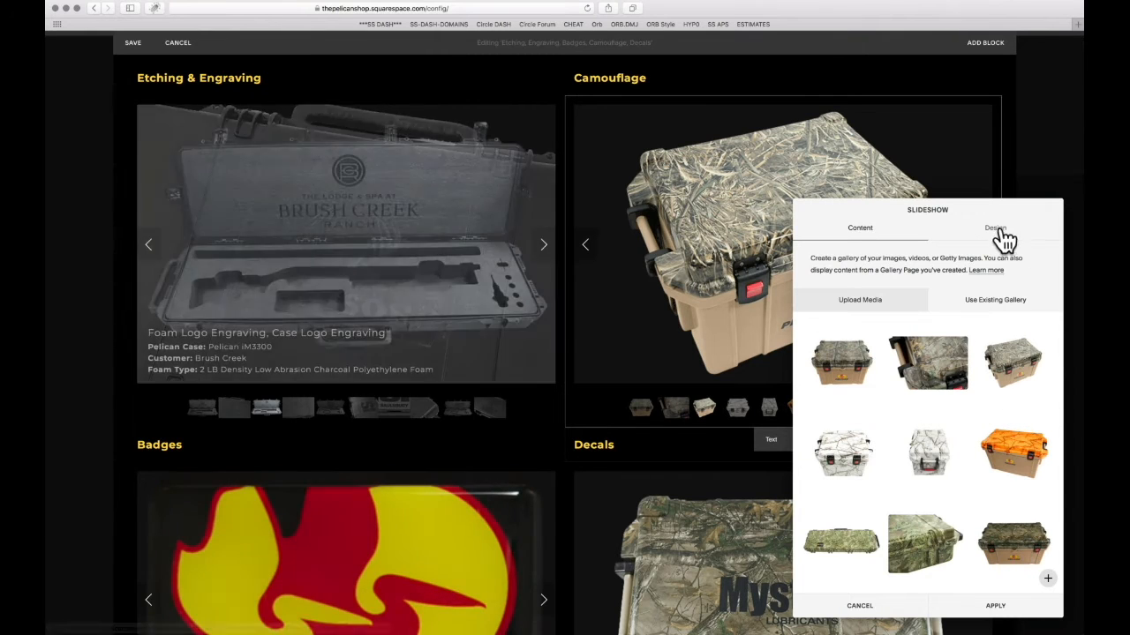
left_click(999, 231)
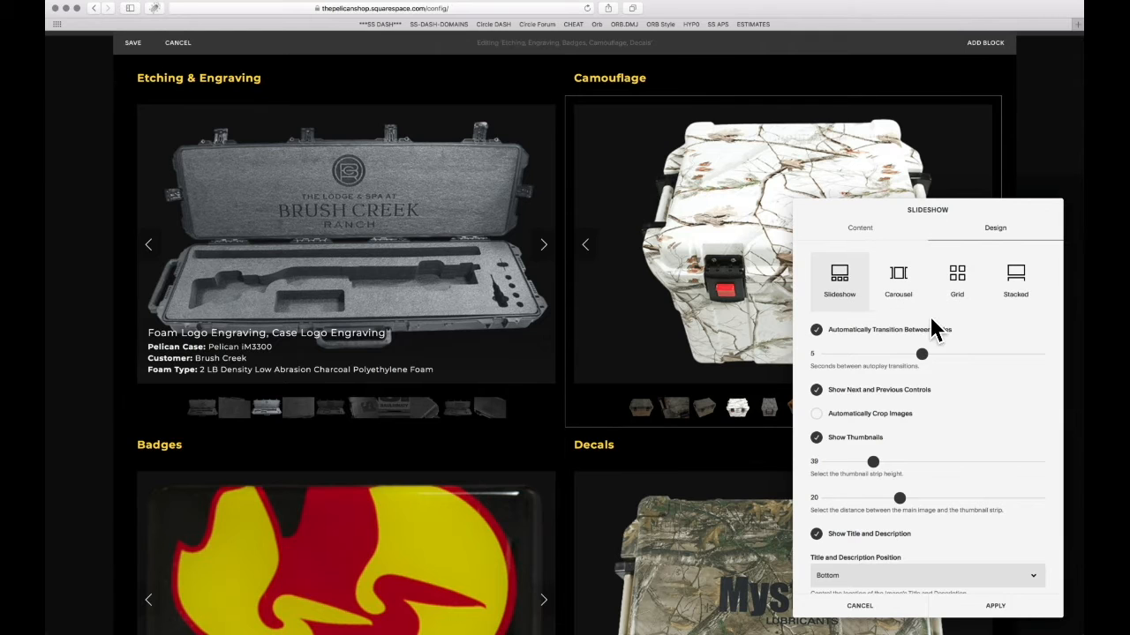
left_click(861, 609)
- Insert a summary carousel block below the Badges and Decals galleries, using the Home Carousel gallery as its source
scroll(663, 510, "down", 5)
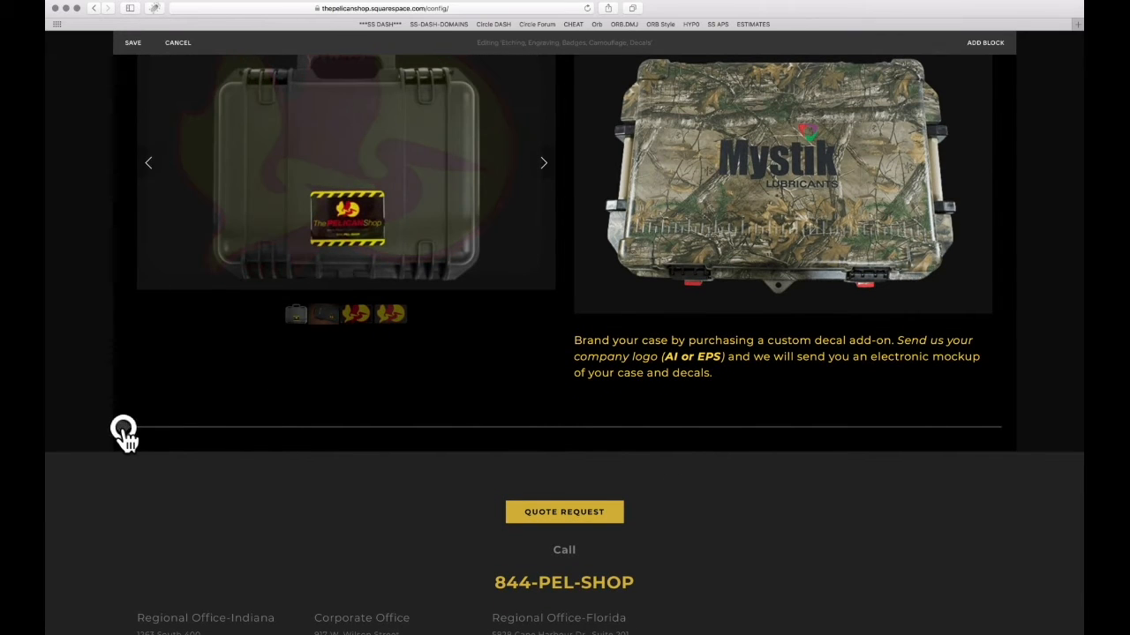
left_click(124, 430)
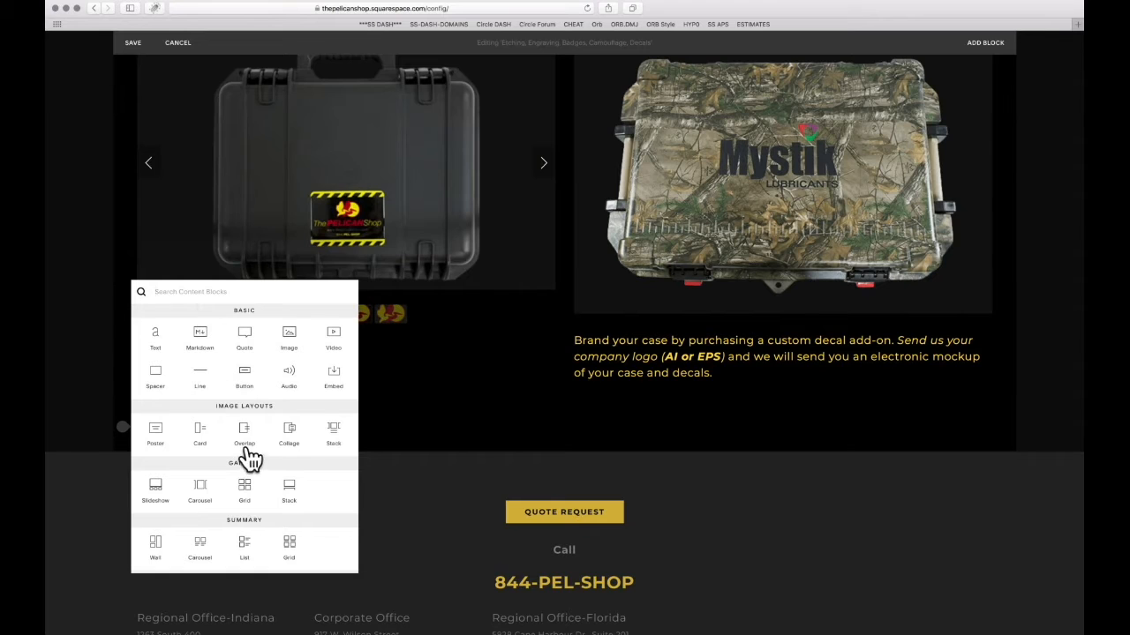
scroll(265, 499, "down", 2)
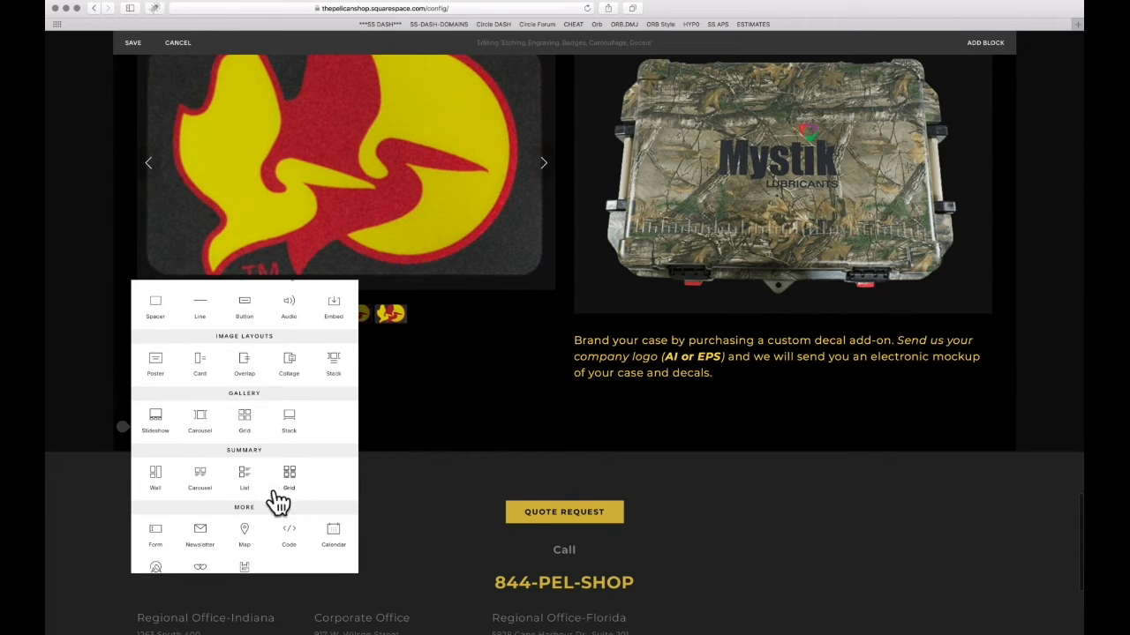
left_click(203, 477)
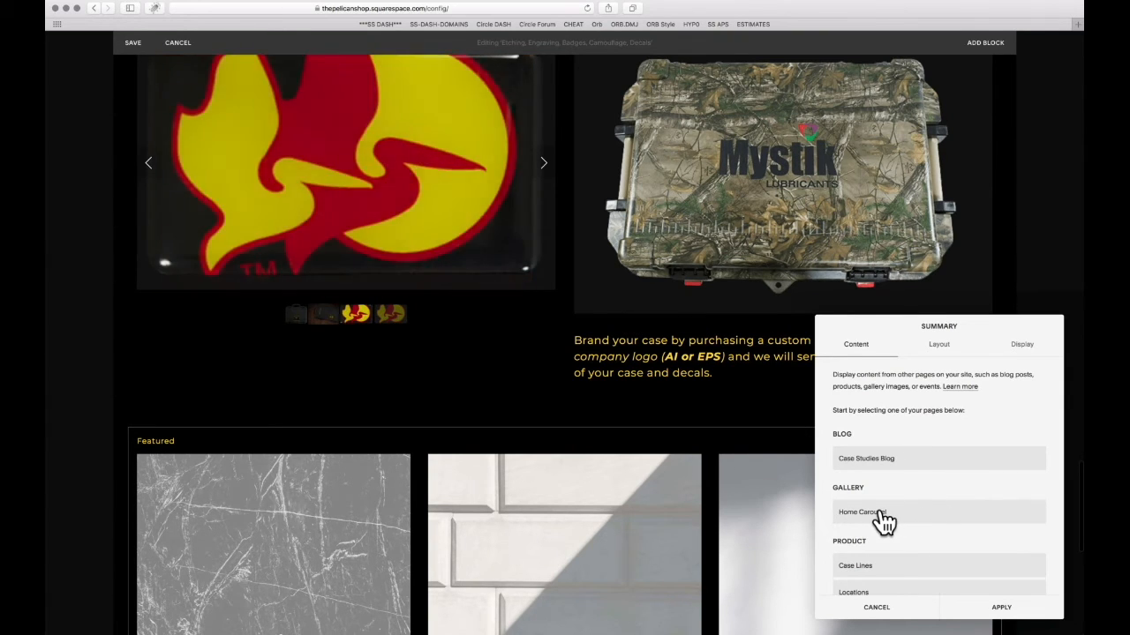
scroll(896, 578, "down", 1)
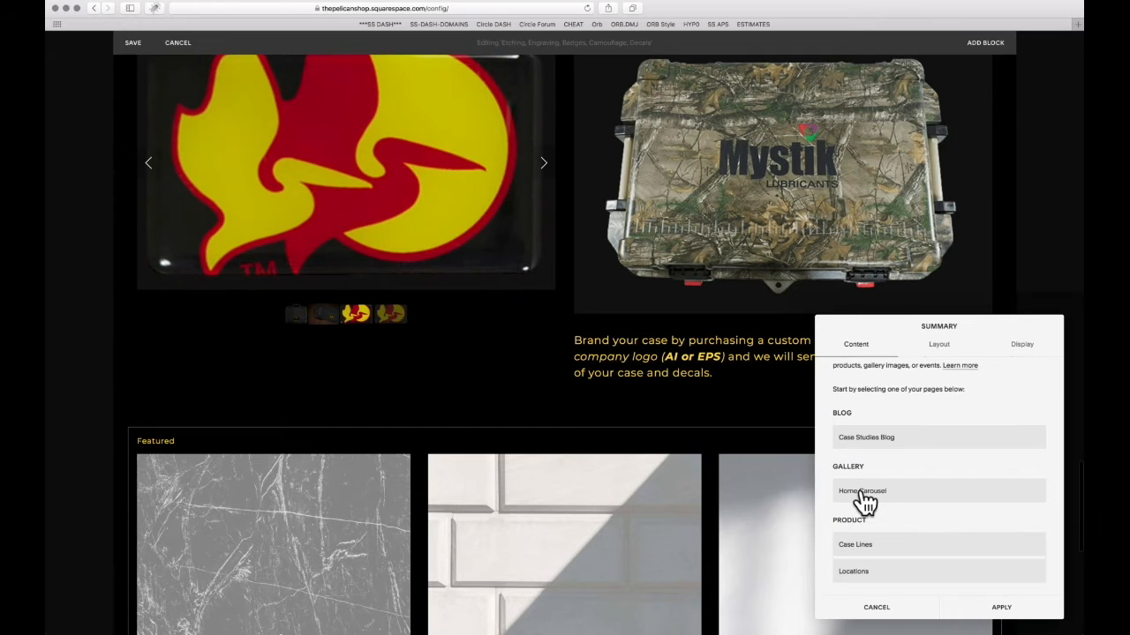
left_click(865, 501)
scroll(646, 514, "down", 2)
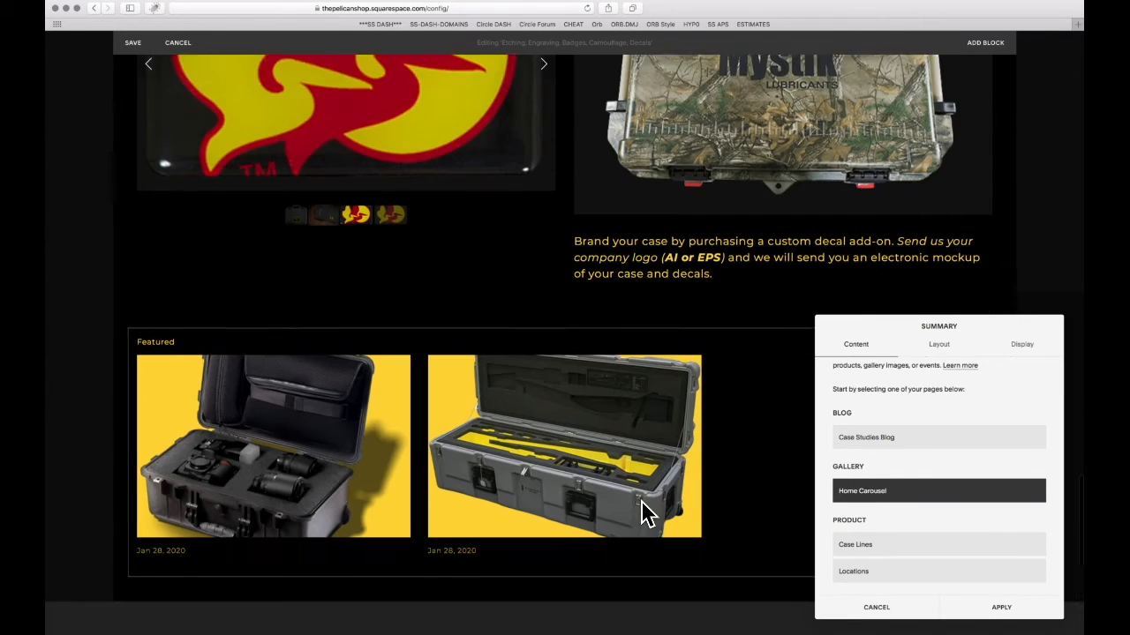
scroll(642, 502, "down", 1)
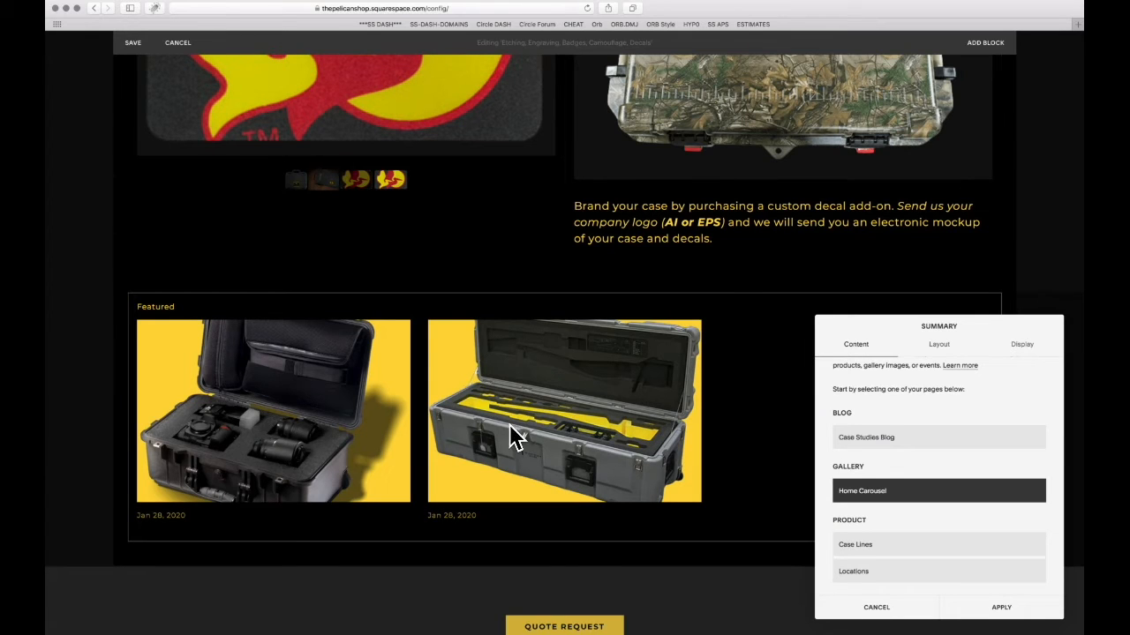
- Check the summary block's display options and switch its content source to the Case Lines product page
left_click(1011, 351)
scroll(998, 479, "down", 2)
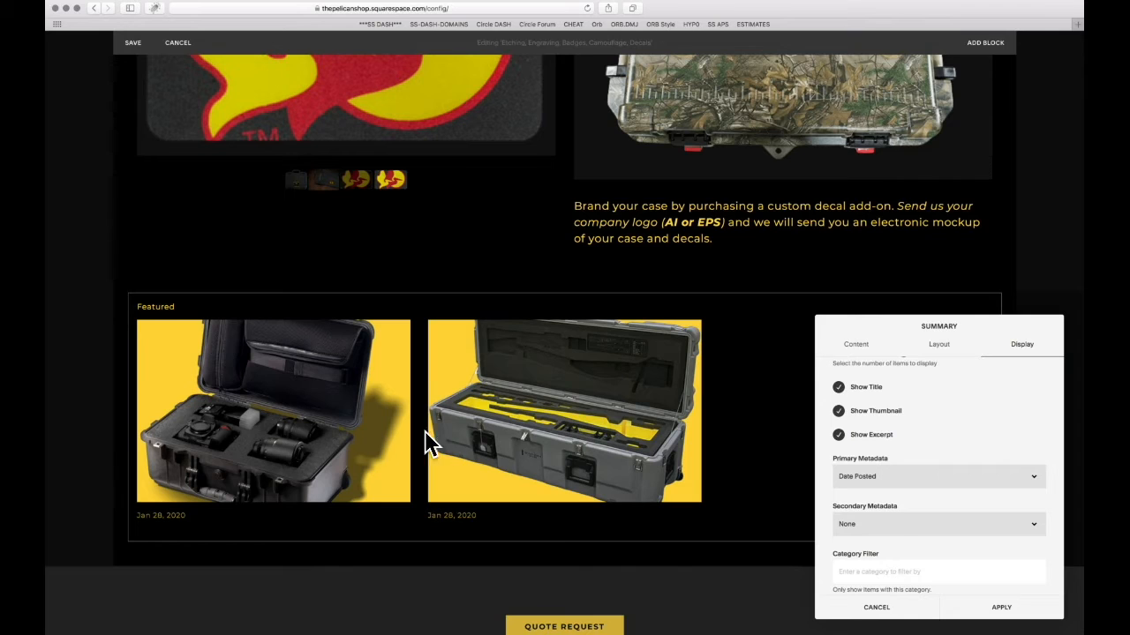
left_click(865, 346)
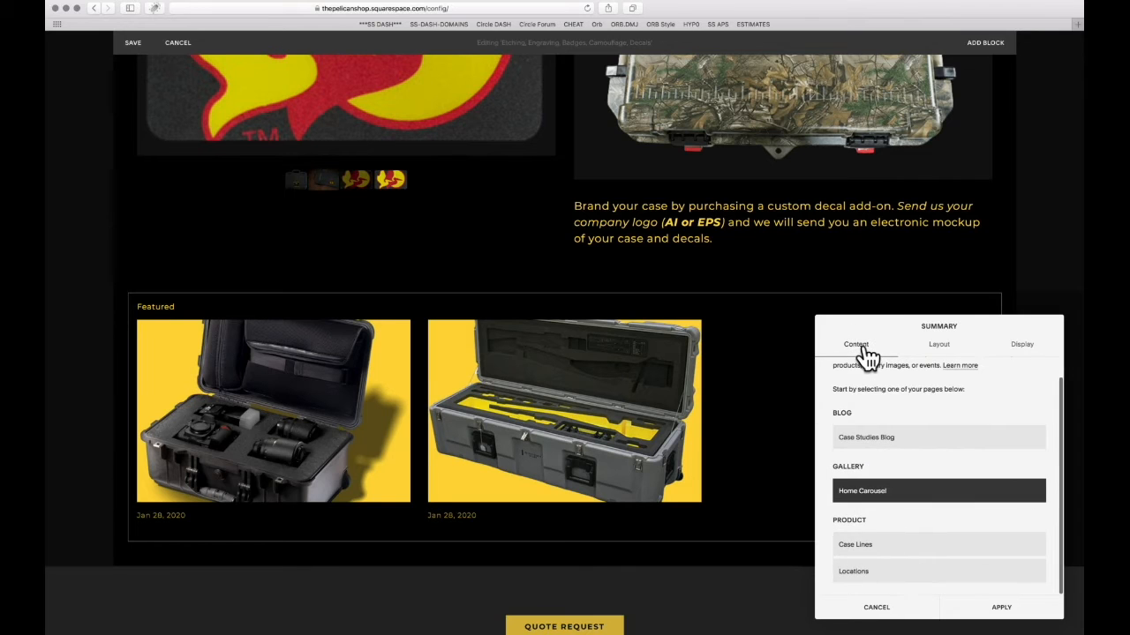
left_click(869, 545)
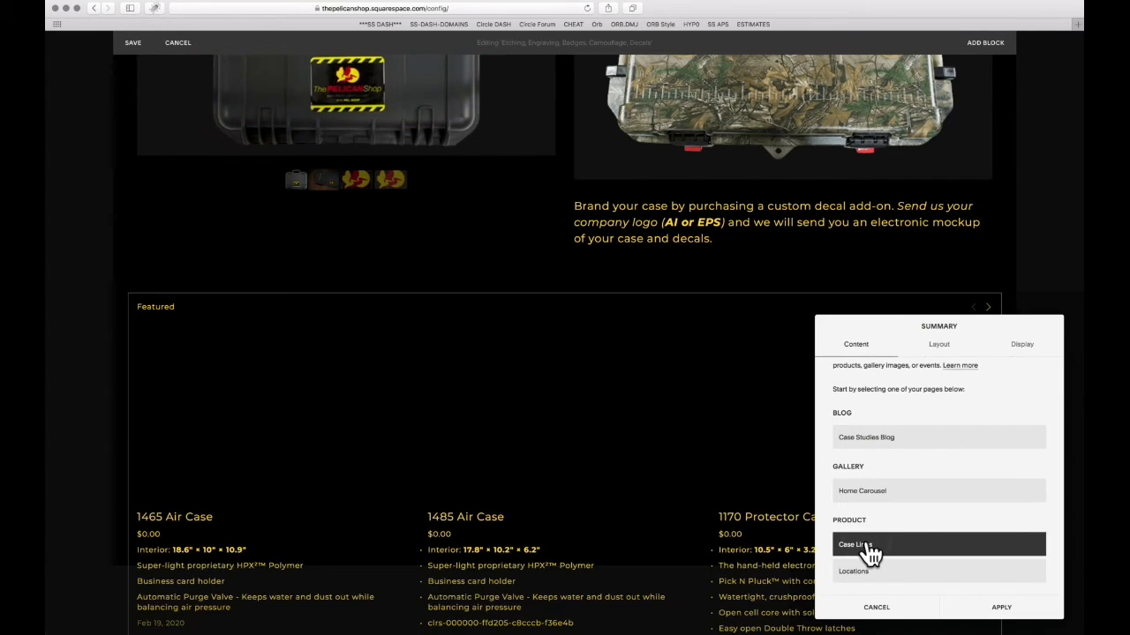
scroll(433, 429, "down", 2)
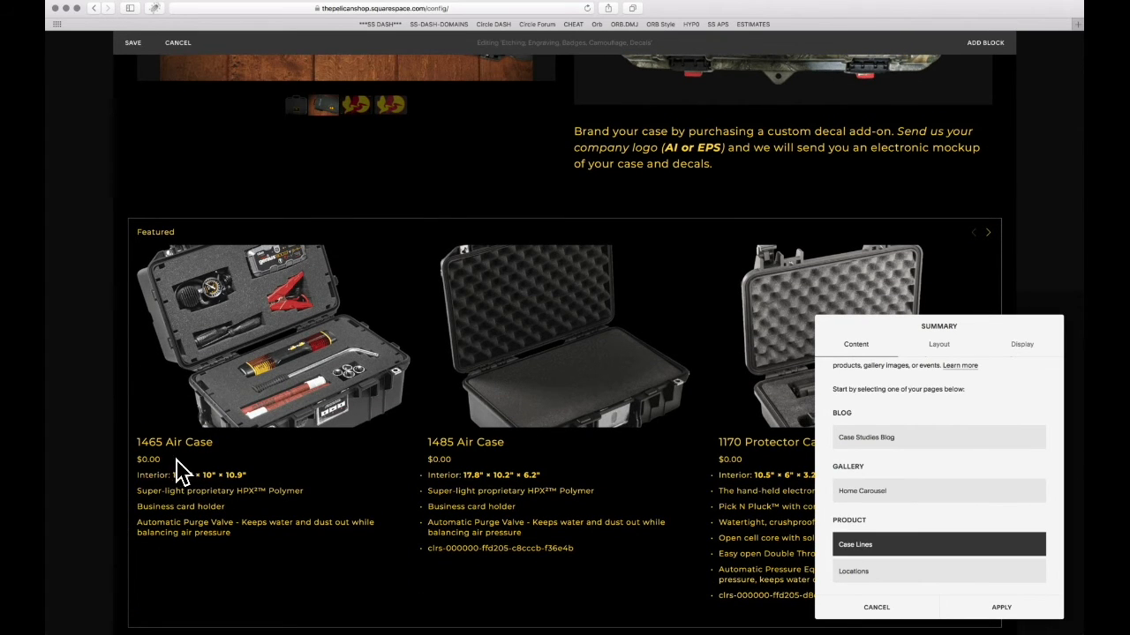
scroll(255, 490, "up", 4)
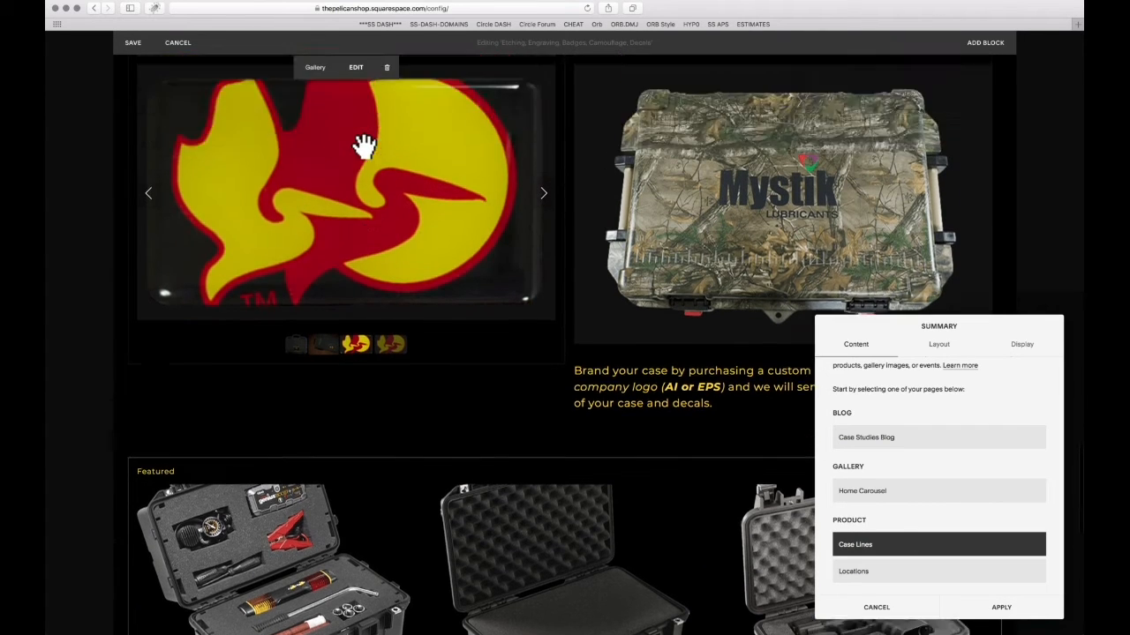
- Review the galleries with the Case Lines summary block below them, cancel its settings and leave the section editor without saving
scroll(365, 144, "up", 7)
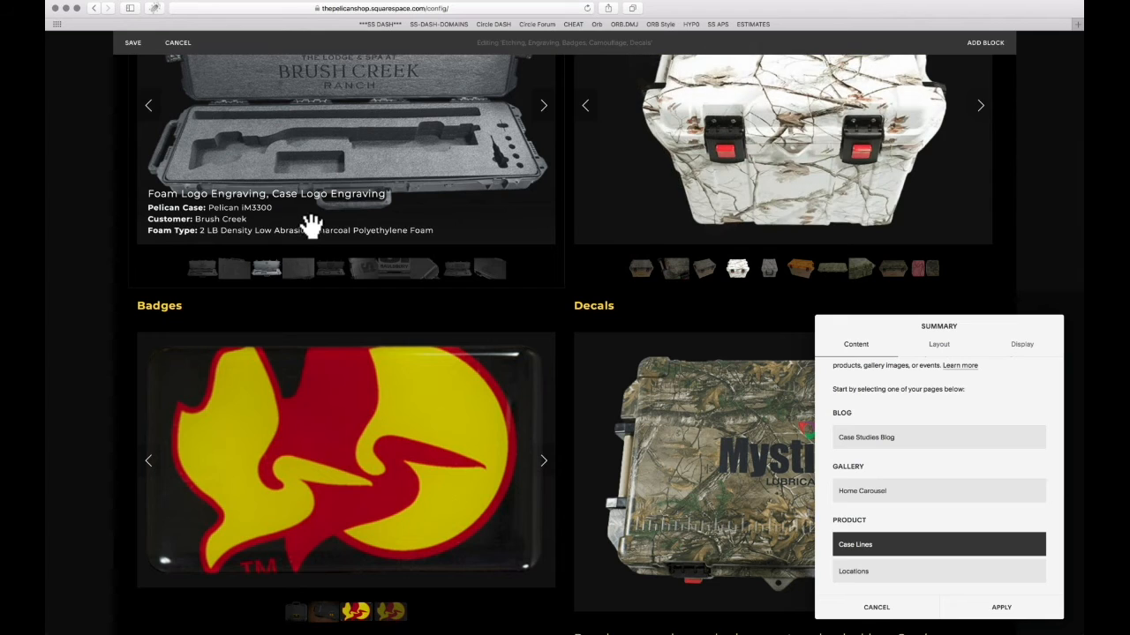
scroll(345, 351, "down", 14)
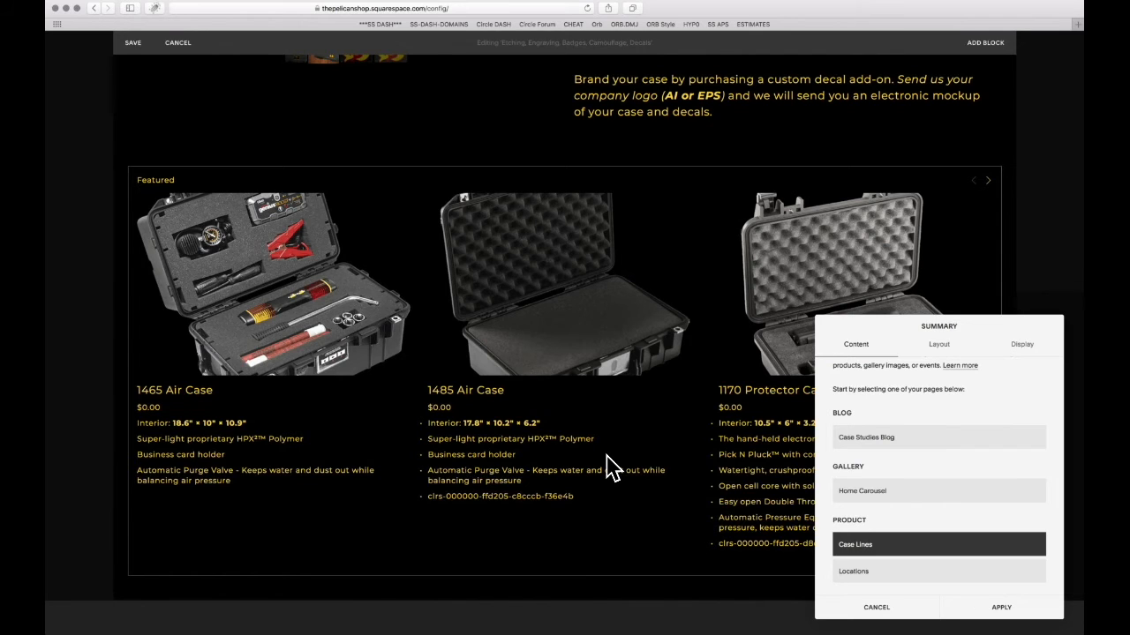
left_click(876, 608)
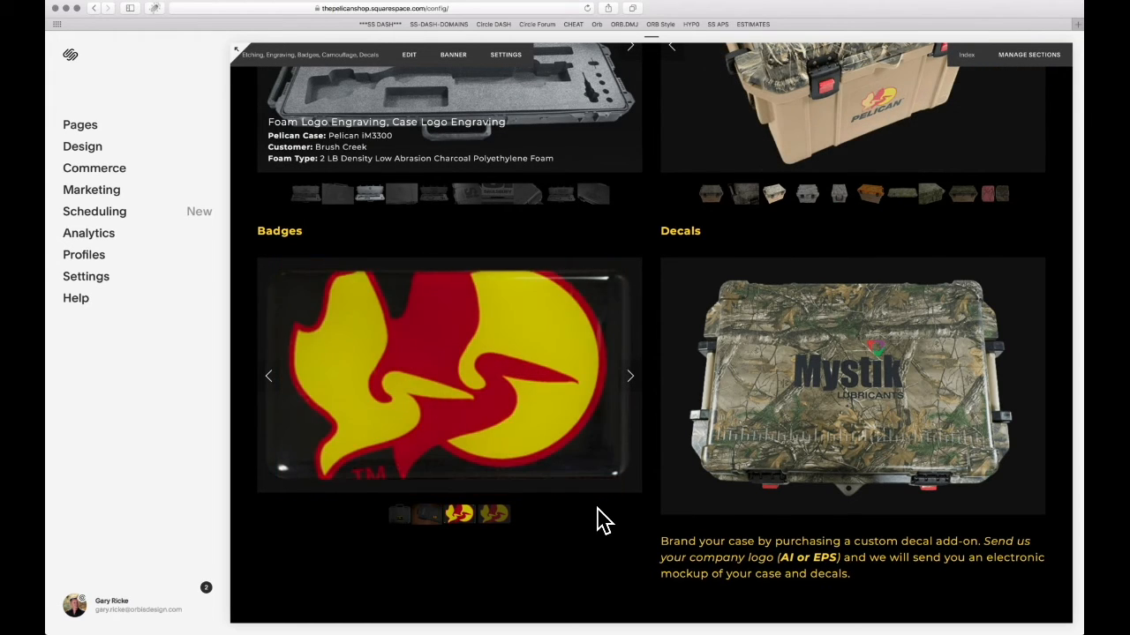
- Switch to Finder and check the pixel dimensions of images in the etching engraving and camouflage folders
key("super+Tab")
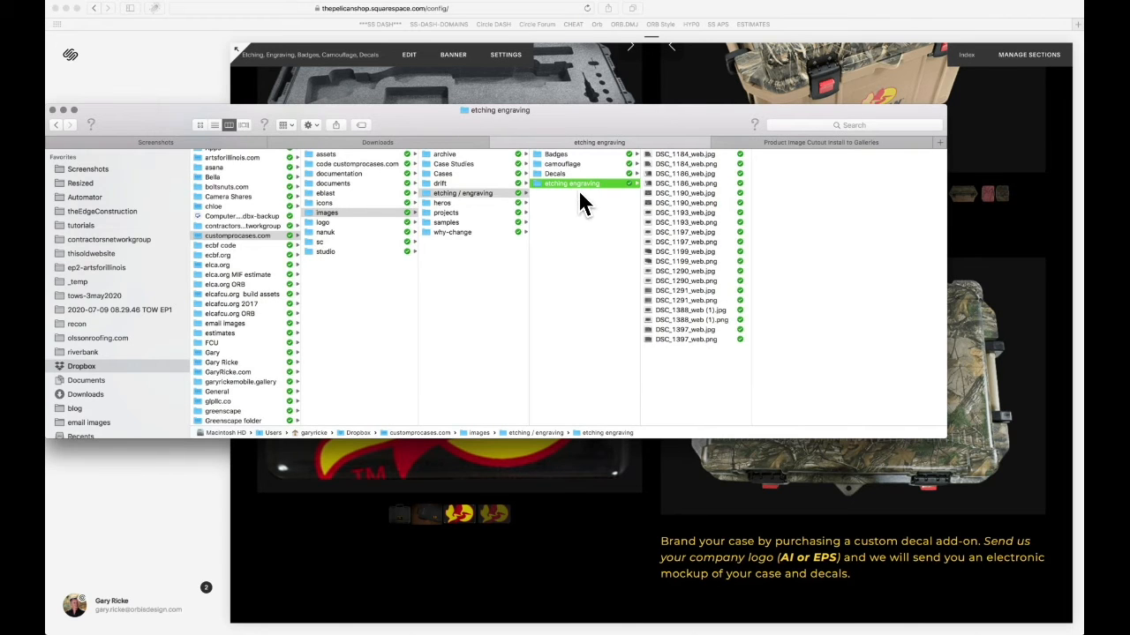
left_click(692, 174)
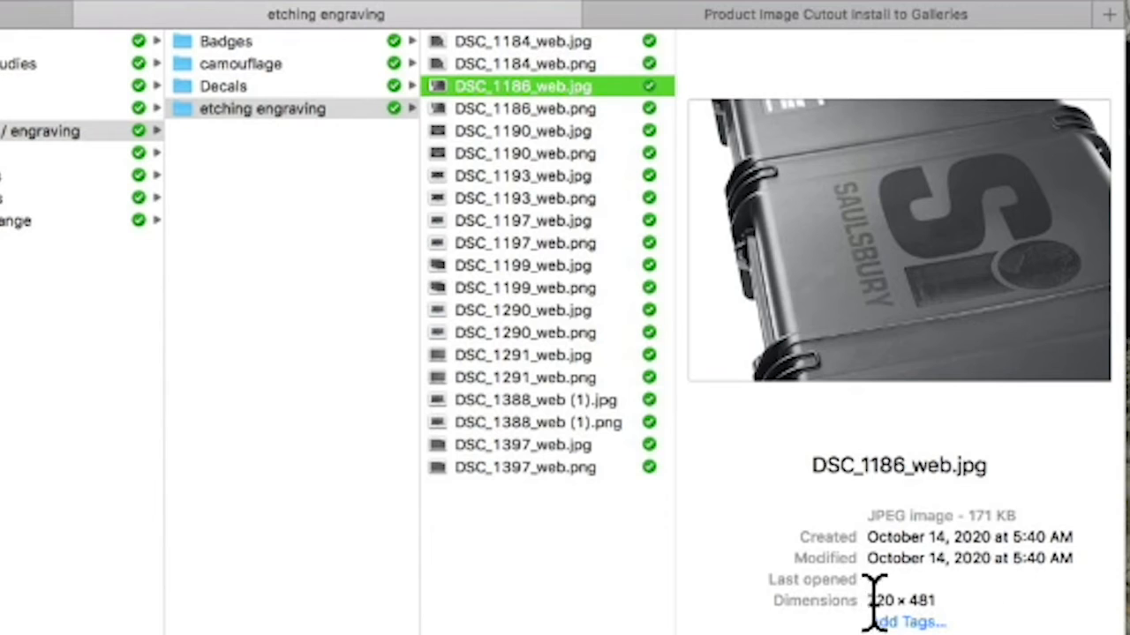
key("Down")
key("Down")
key("Down")
key("Down")
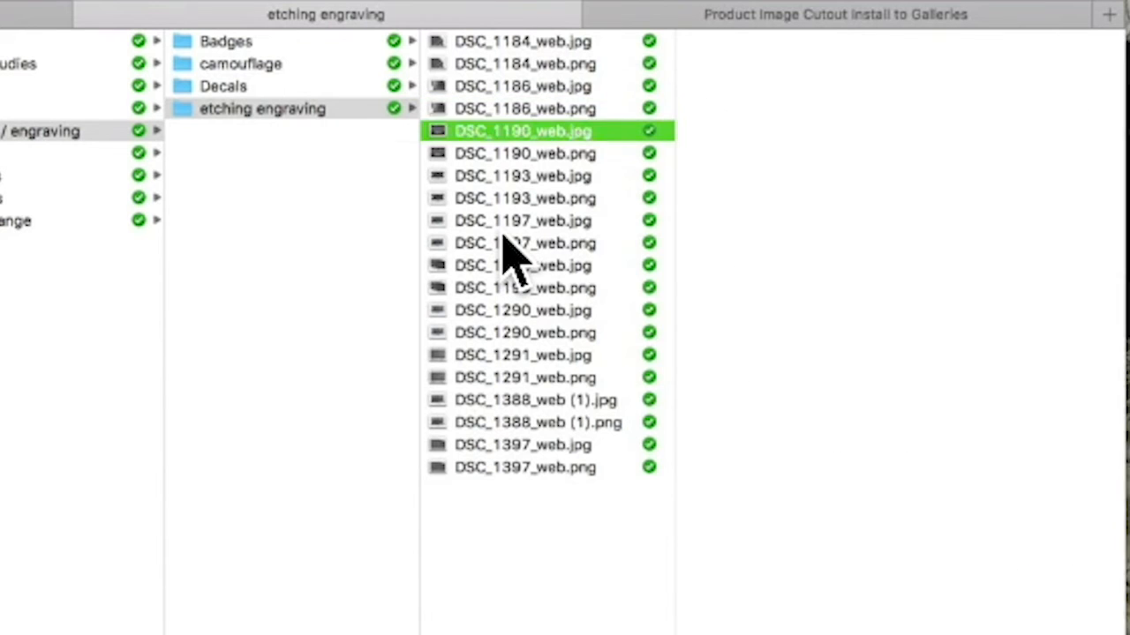
key("Down")
key("Down")
key("Down")
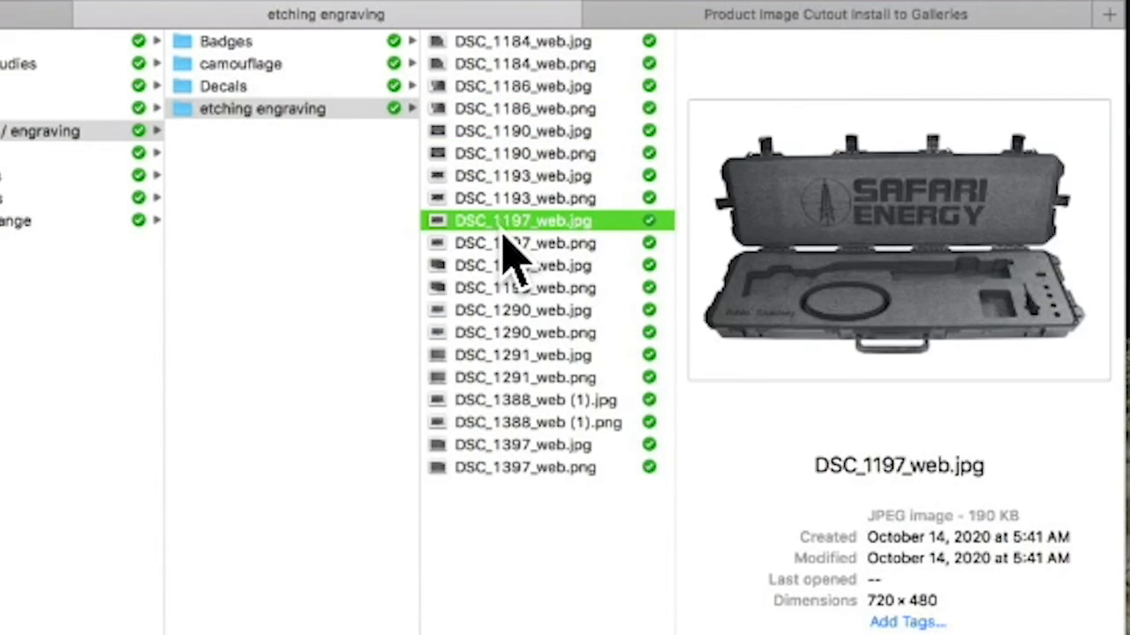
left_click(265, 66)
left_click(502, 86)
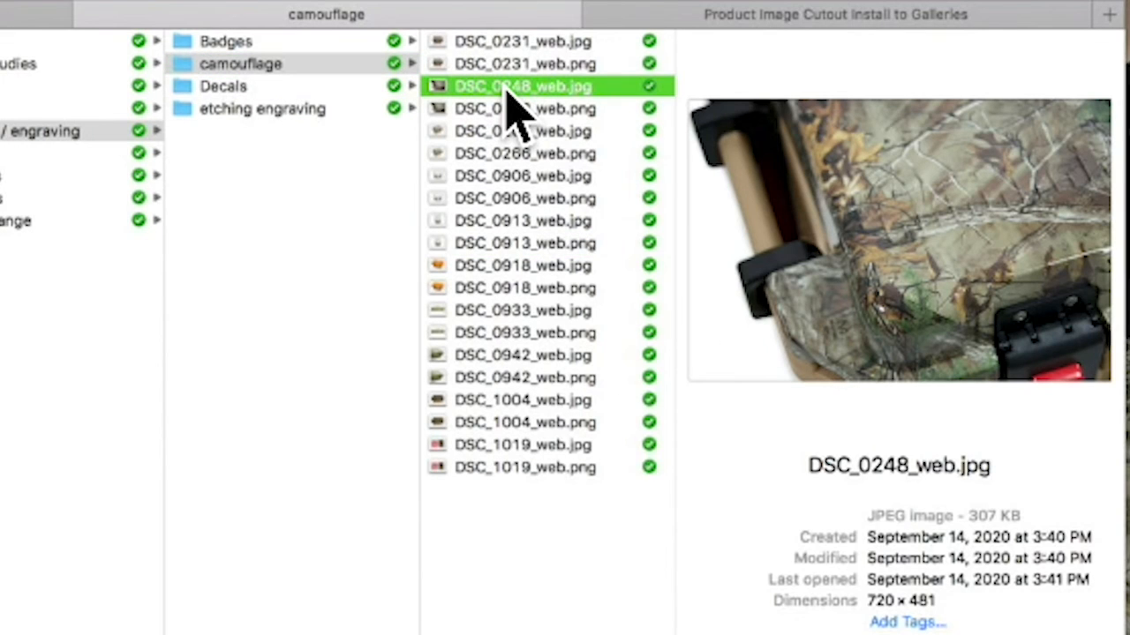
- Check the pixel dimensions of the images in the Badges folder, from Badge Banner.png to Resin Capped.jpg
left_click(251, 43)
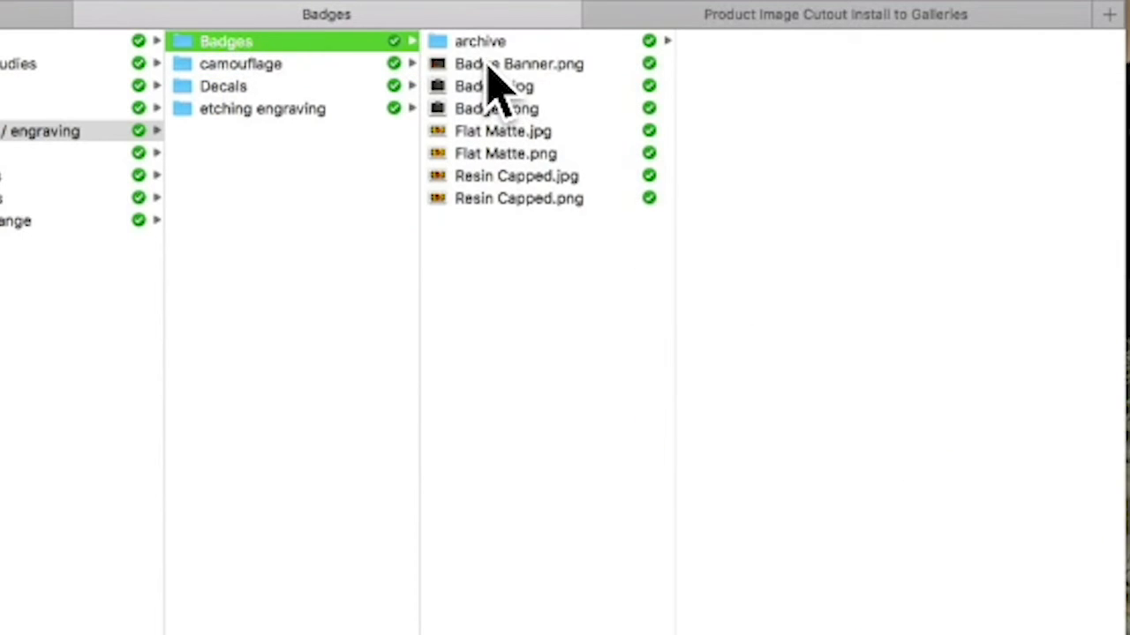
left_click(488, 65)
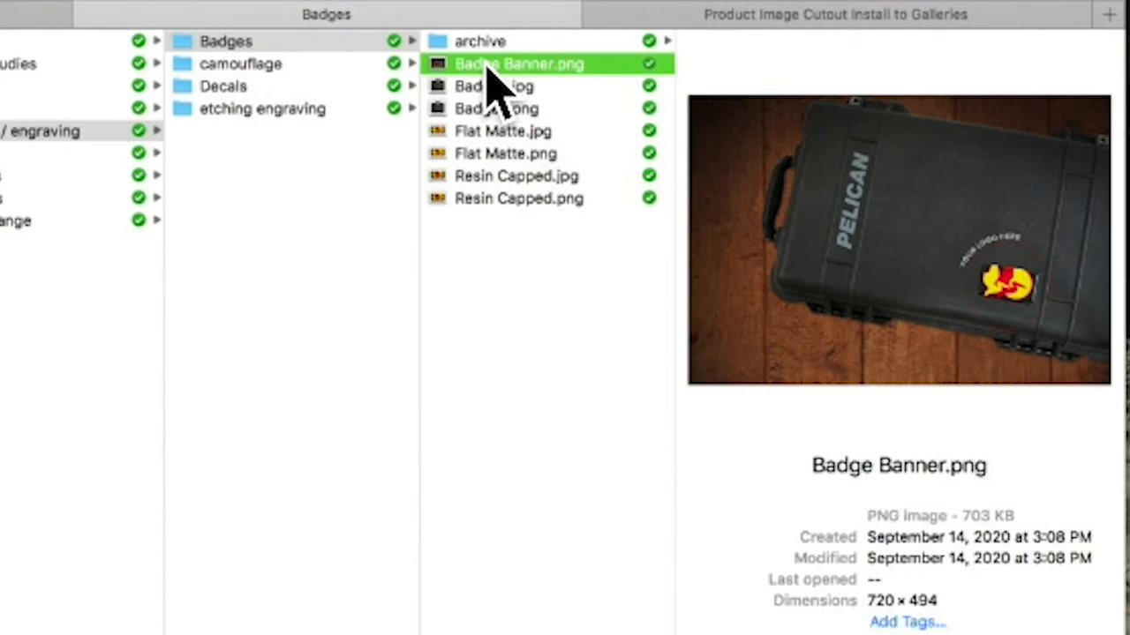
key("Down")
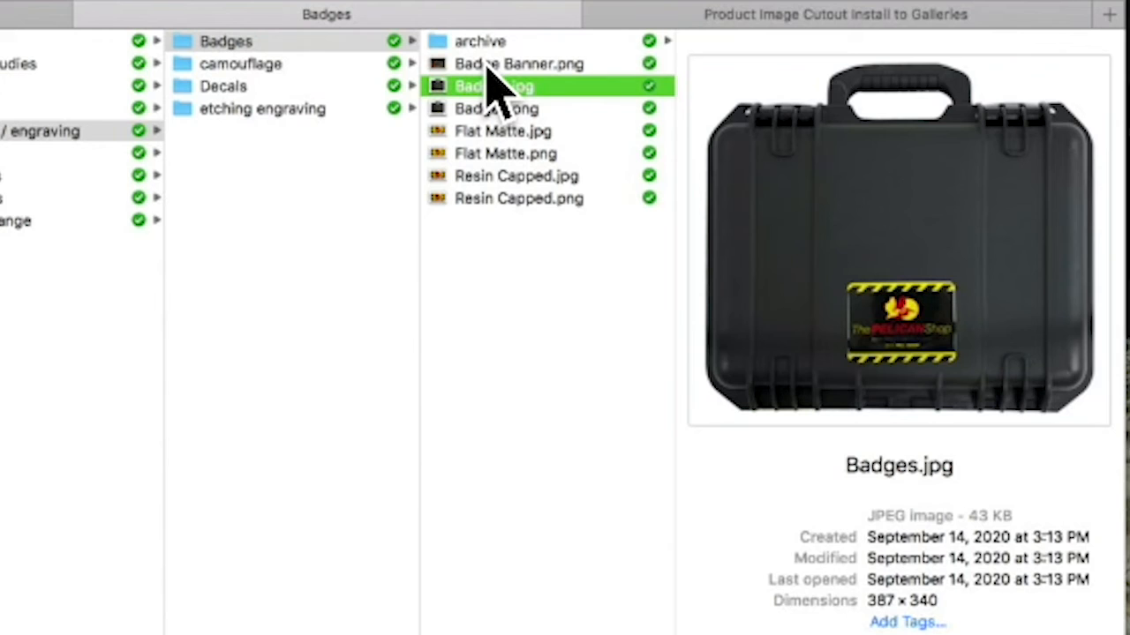
key("Down")
key("Down")
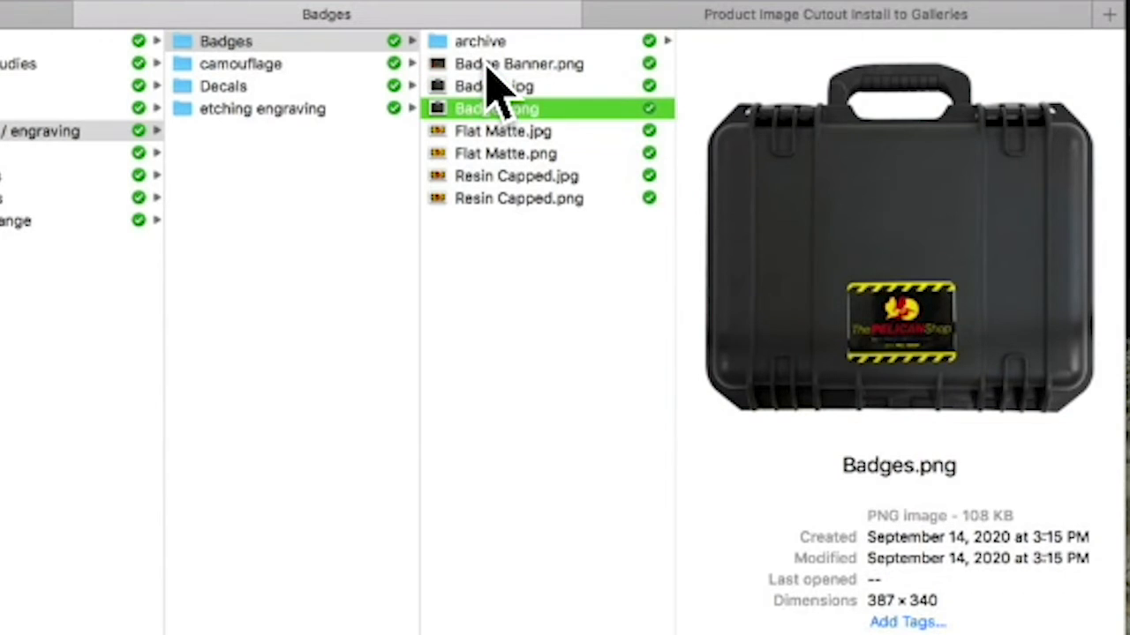
key("Down")
key("Down")
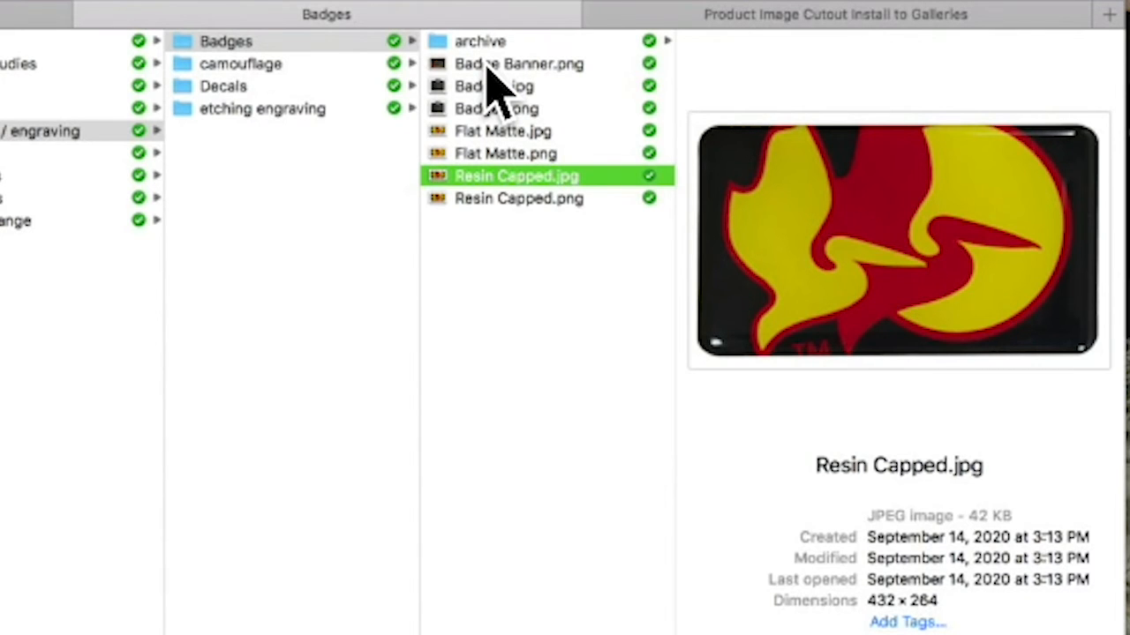
- Switch to the thePelicanShop file in Figma and create a 720 × 480 frame below the red browser notes
key("super+Tab")
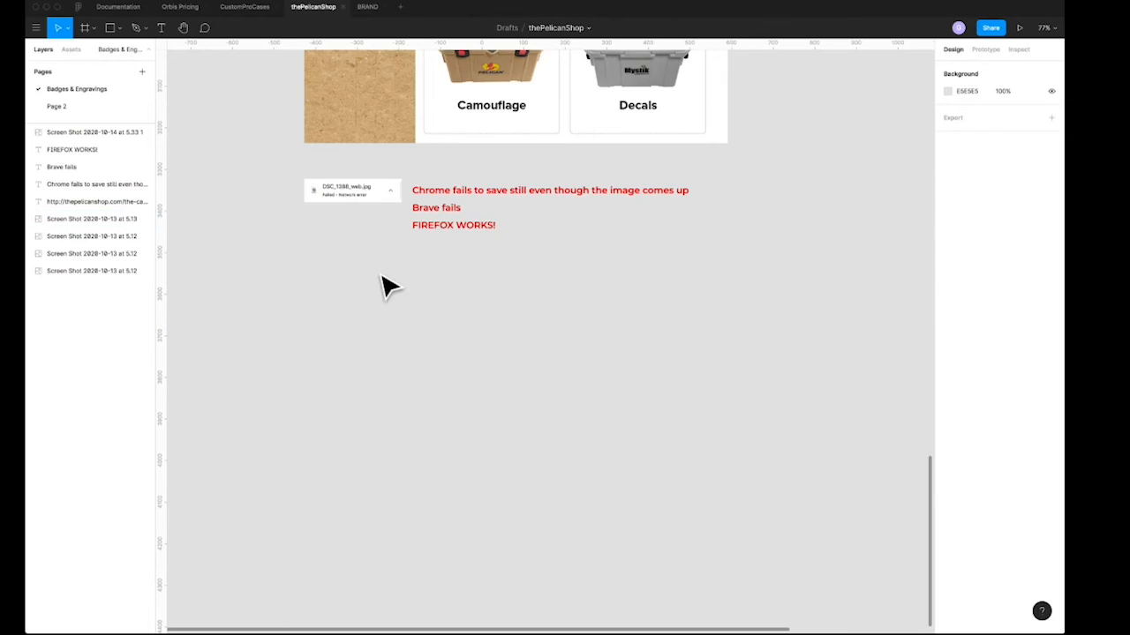
left_click(83, 28)
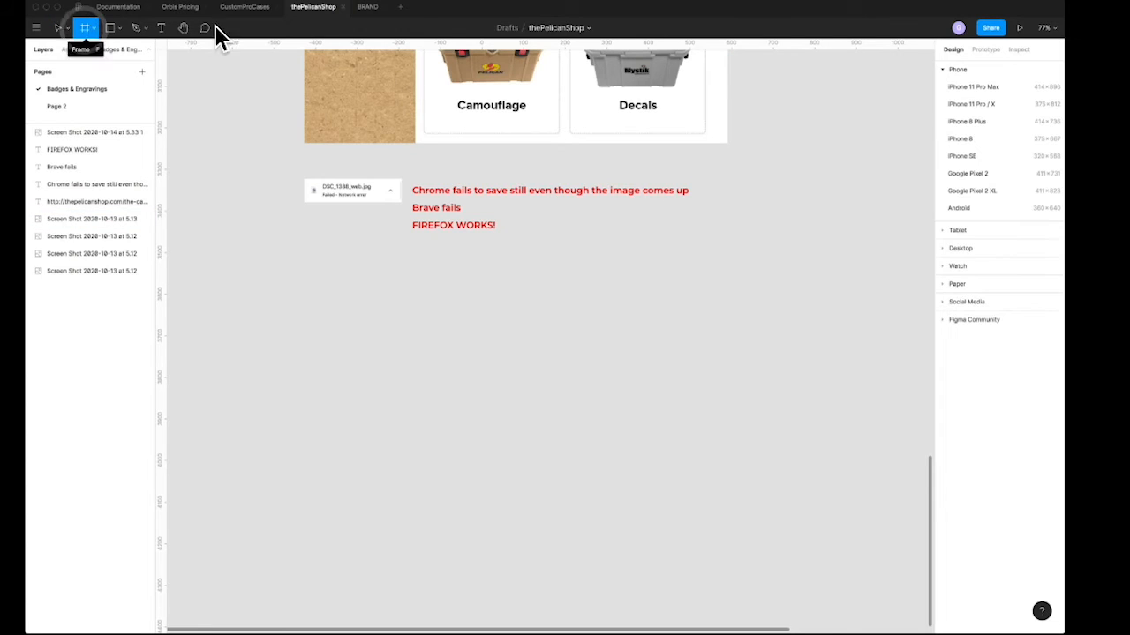
left_click_drag(304, 299, 691, 552)
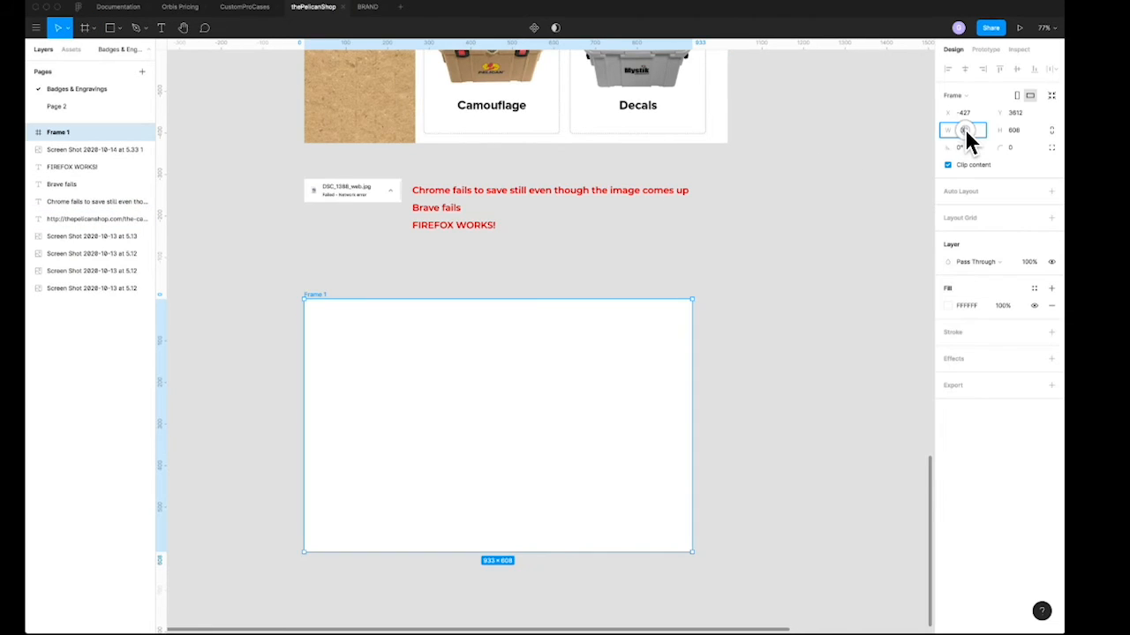
type("720")
key("Tab")
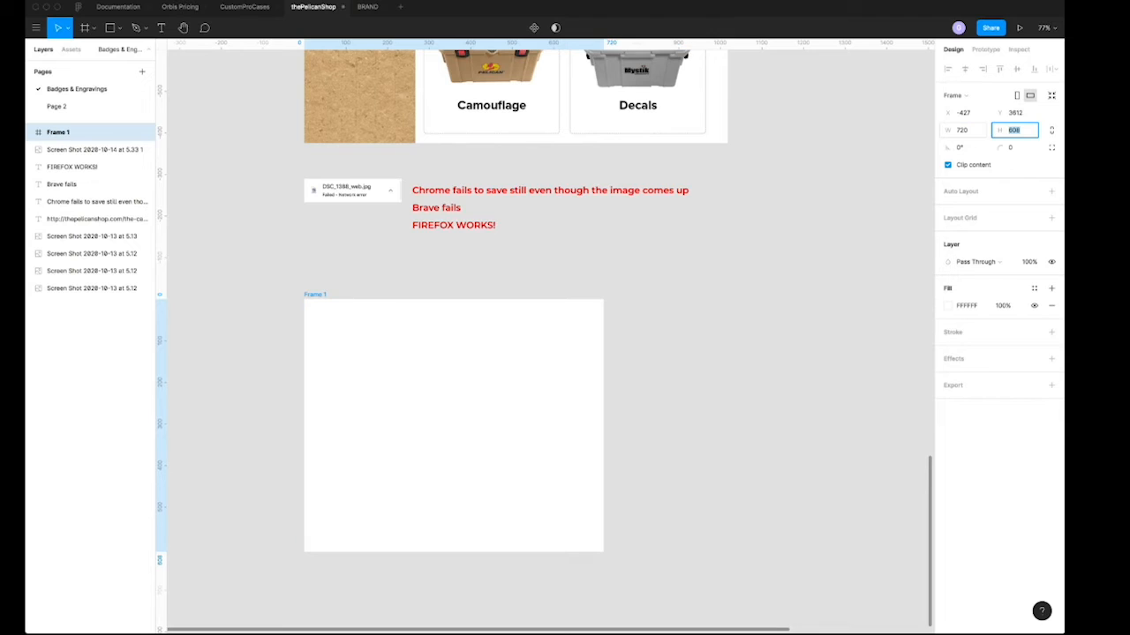
type("4")
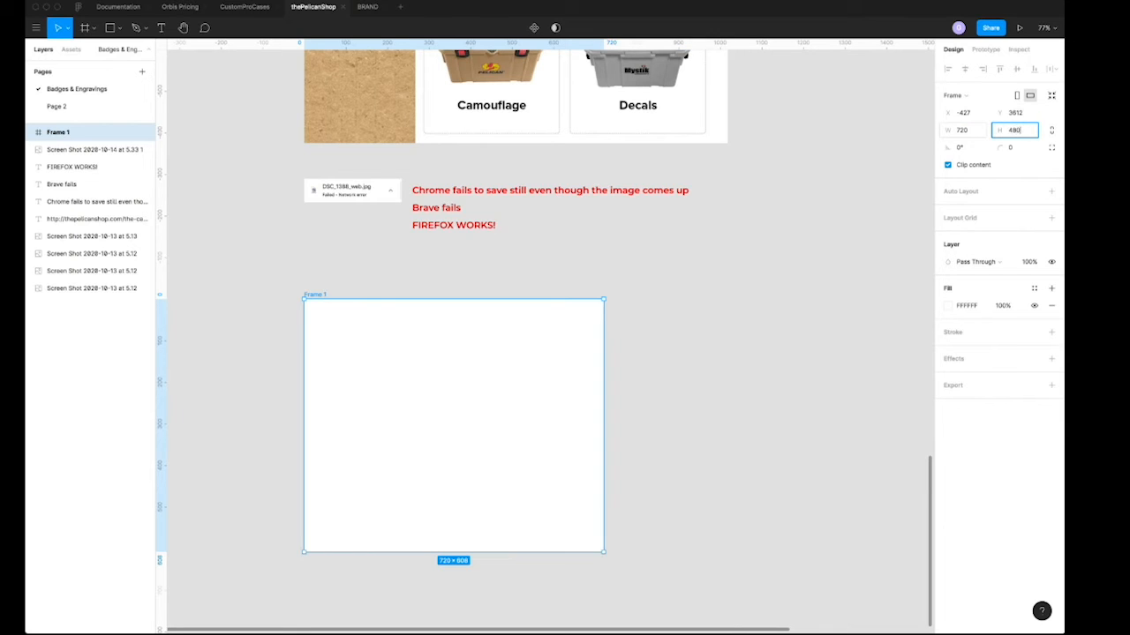
type("80")
key("Return")
- Place Badge Banner.png from the Badges folder in the new frame so it covers the frame's full width
key("super+Tab")
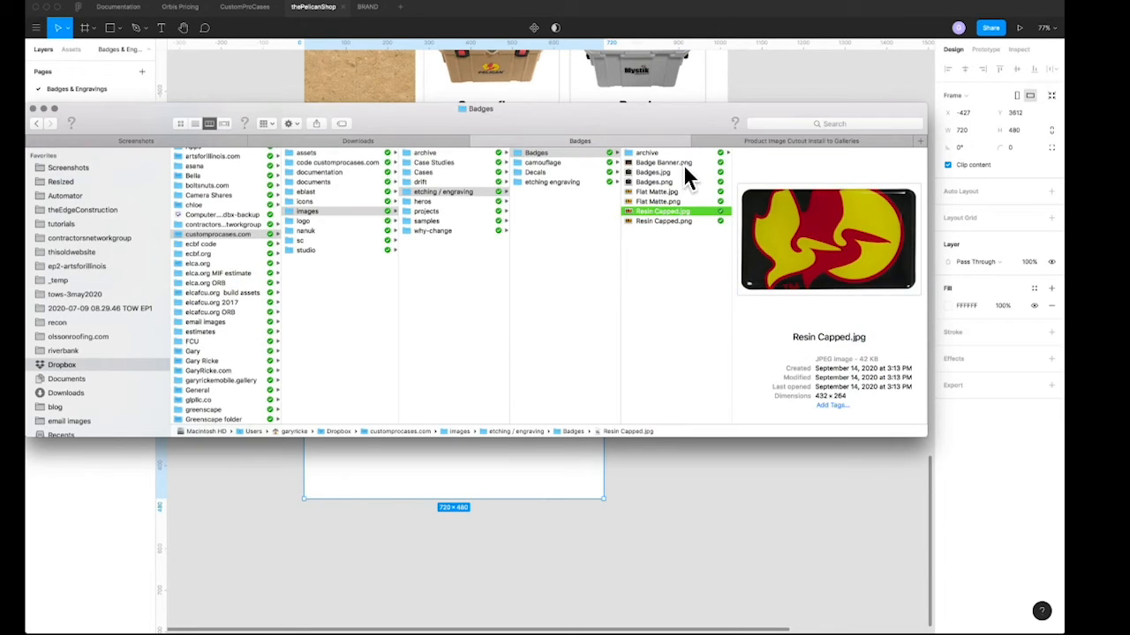
left_click(672, 162)
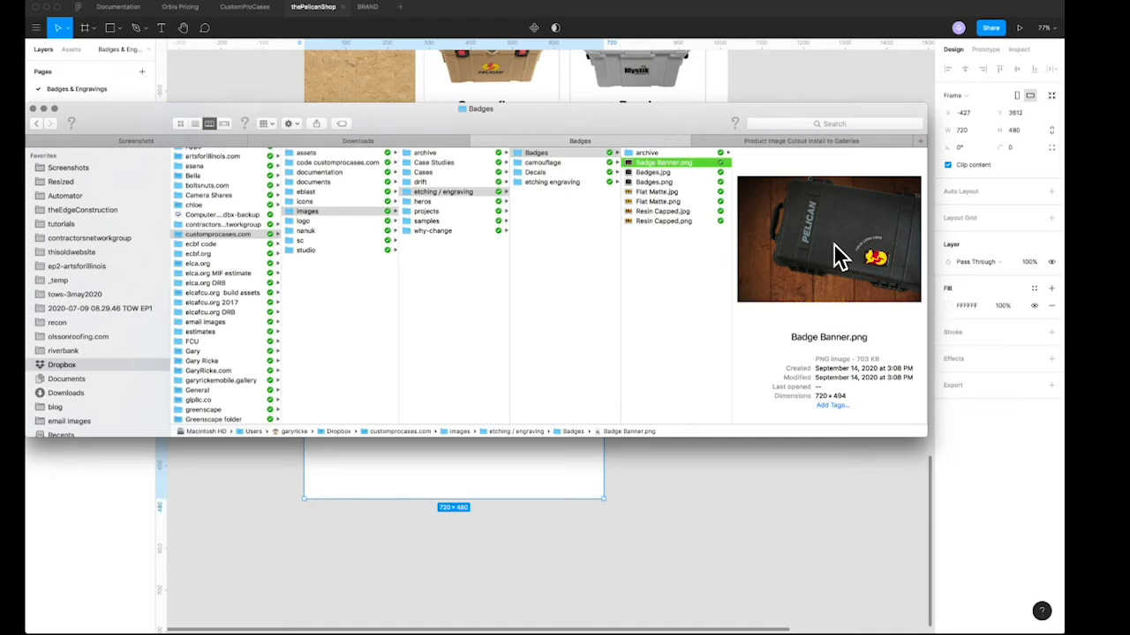
left_click_drag(678, 162, 453, 402)
left_click(463, 473)
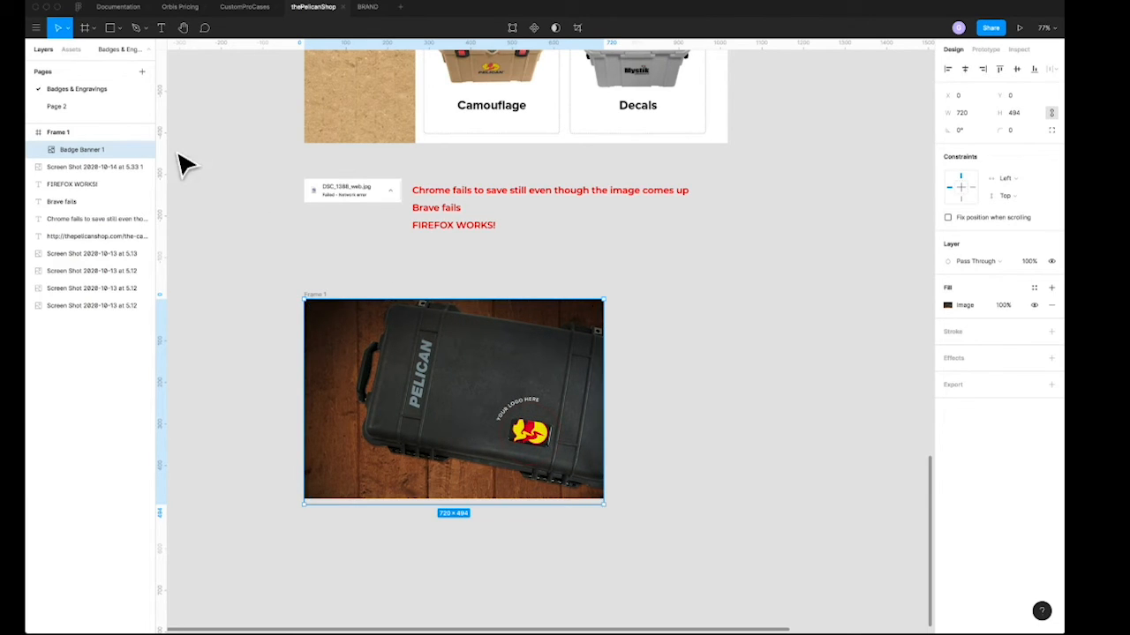
- Try placing Badges.jpg over the banner image in the frame, and delete it
key("super+Tab")
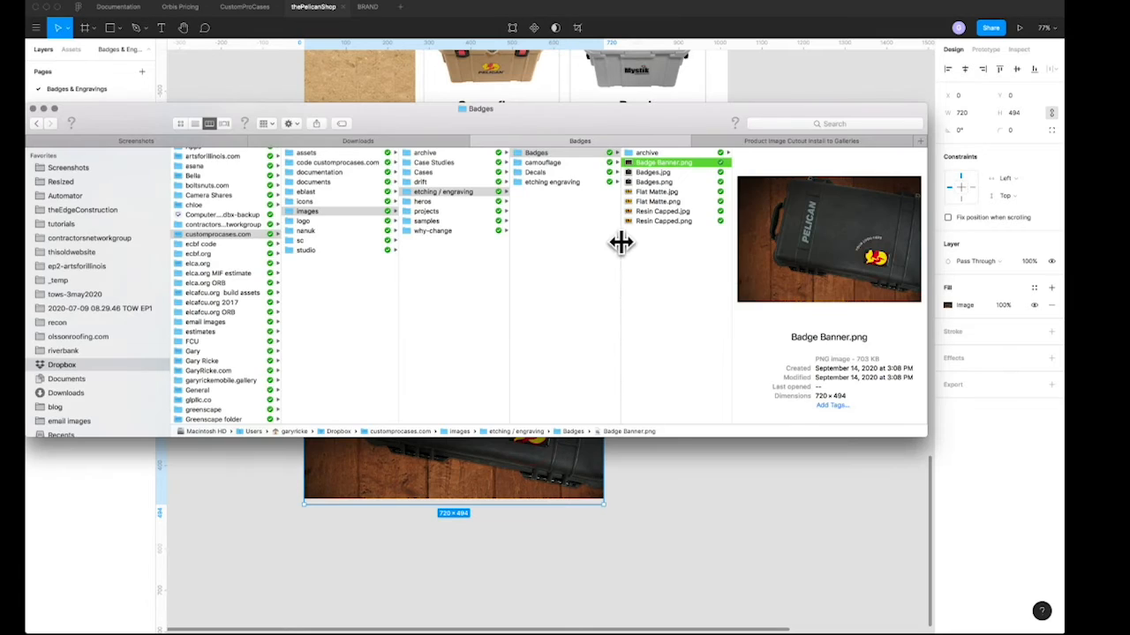
left_click(654, 173)
left_click_drag(653, 173, 463, 402)
key("super+Tab")
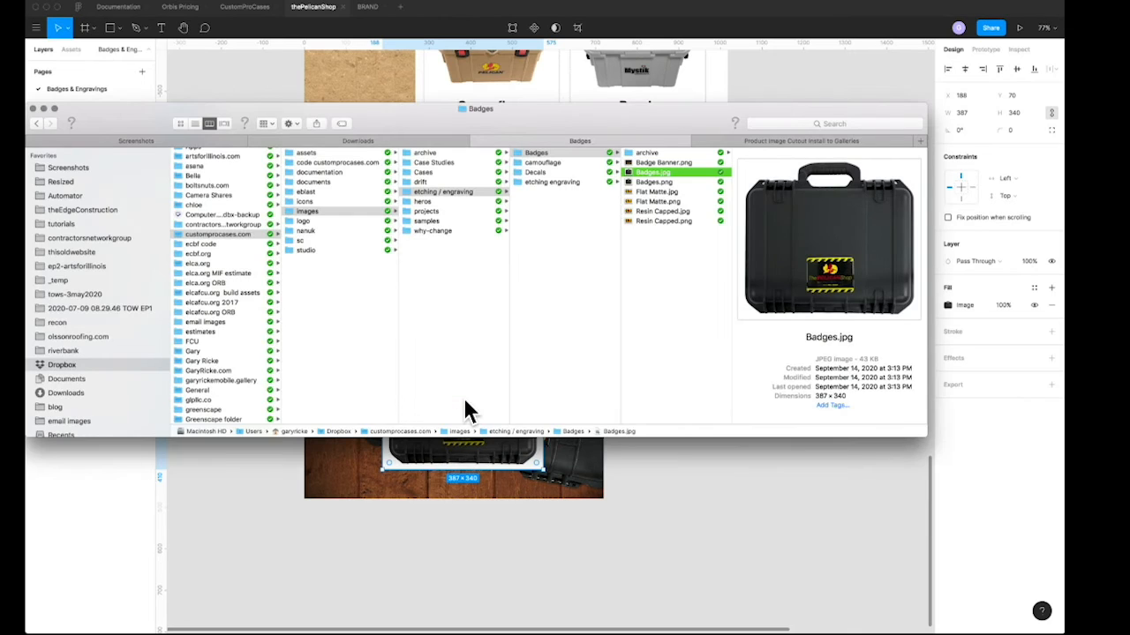
left_click(500, 470)
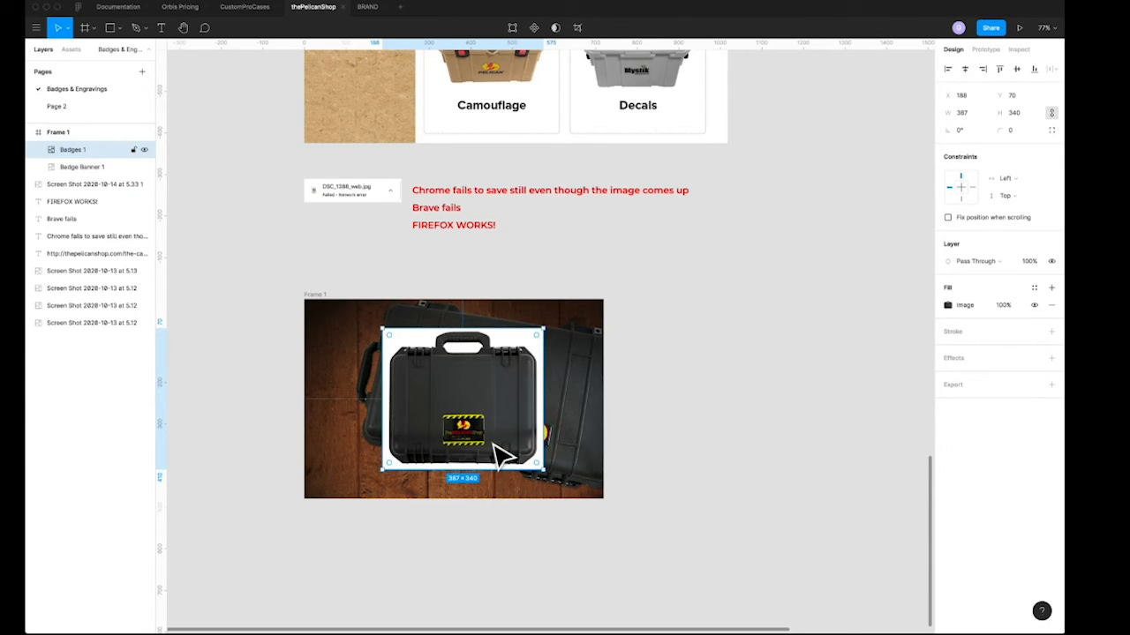
key("Delete")
- Place Badges.png over the banner image, enlarge it to about 529 × 465 and centre it horizontally in the frame
key("super+Tab")
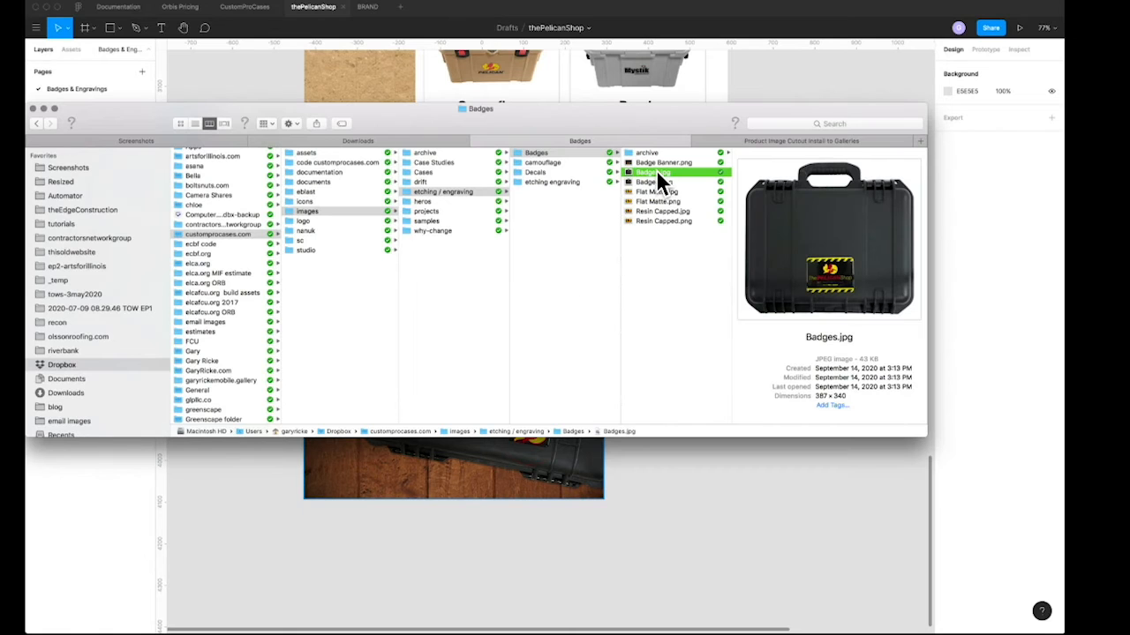
left_click_drag(654, 179, 427, 385)
left_click_drag(503, 447, 559, 486)
left_click_drag(512, 434, 511, 426)
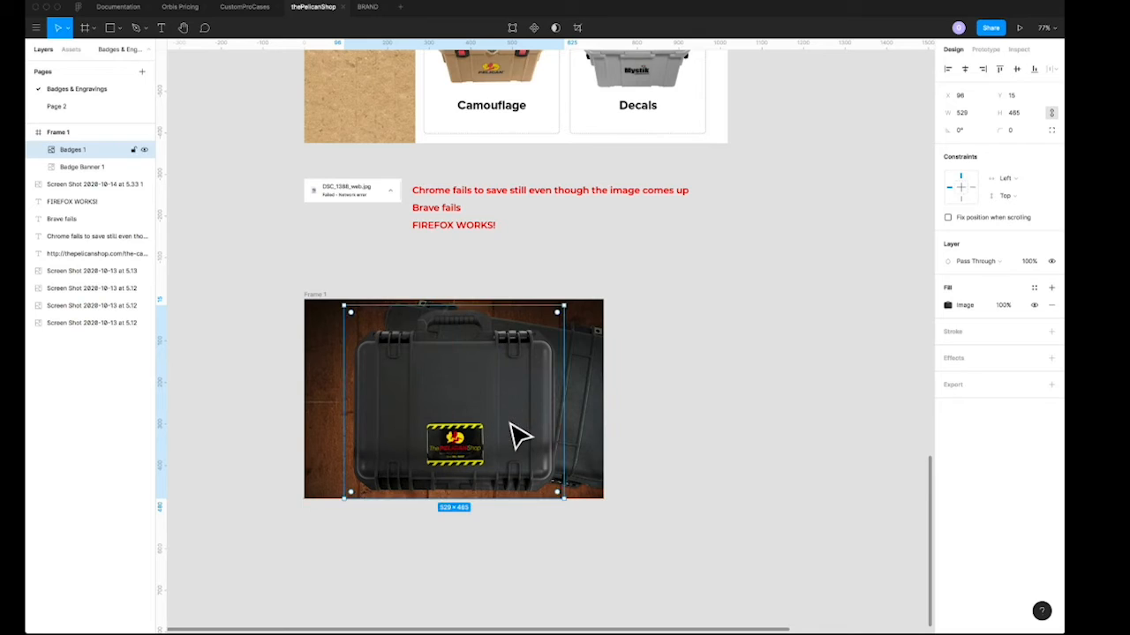
left_click(668, 528)
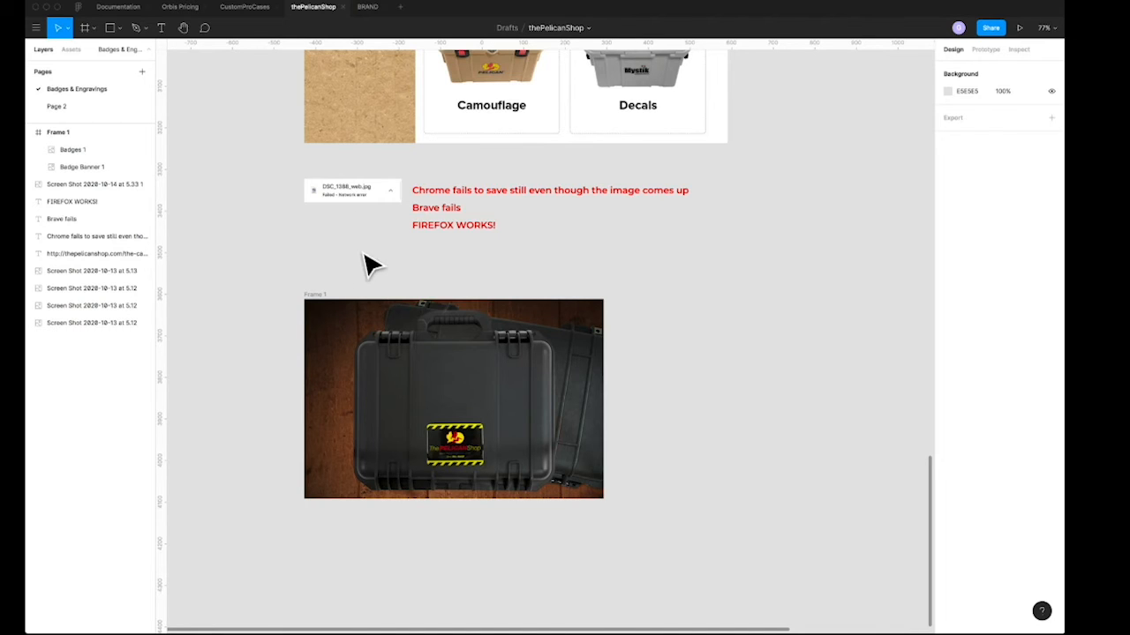
- Hide the Badge Banner and Badges images inside the frame
key("super+Tab")
key("super+Tab")
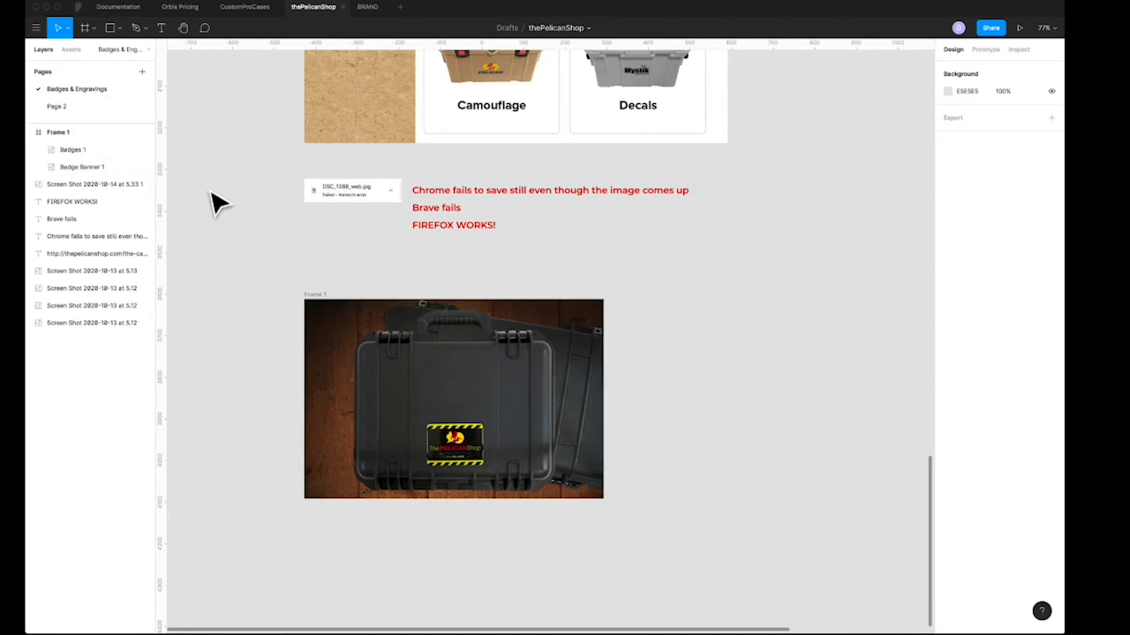
left_click(143, 167)
left_click(145, 151)
- Place Flat Matte.png in the frame, scale it proportionally to the frame's full width and adjust its vertical position
key("super+Tab")
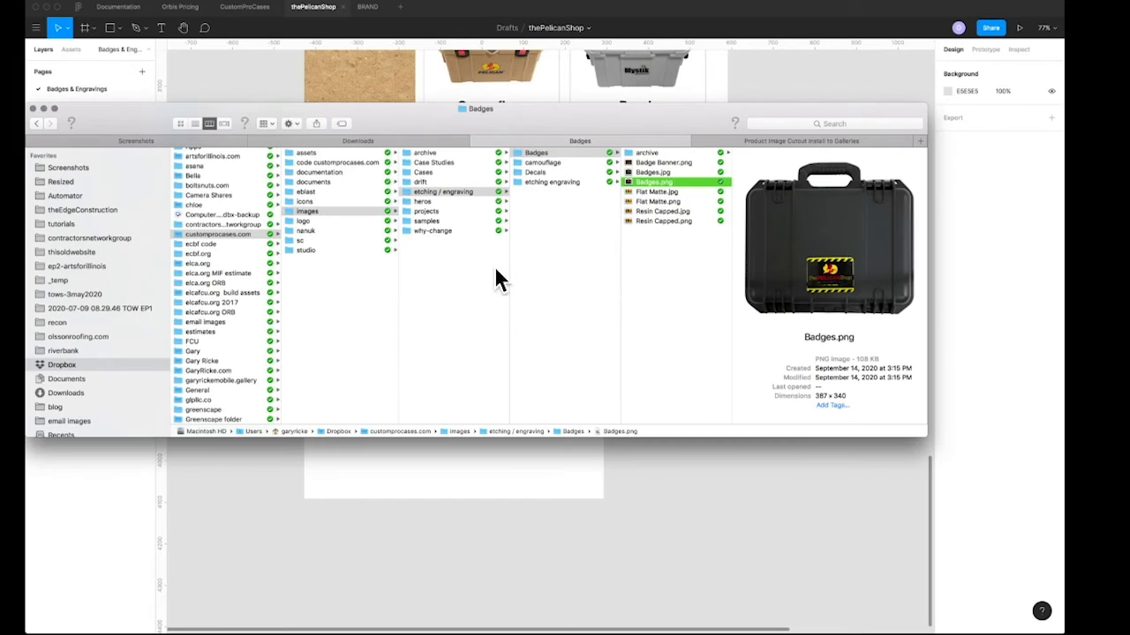
left_click(652, 191)
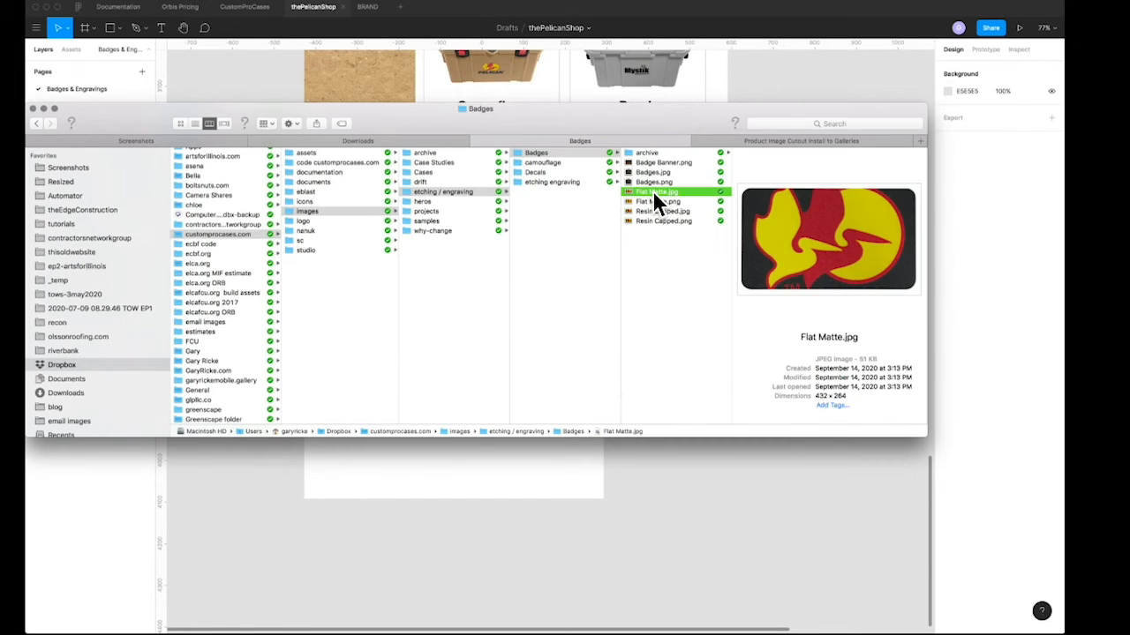
left_click(654, 201)
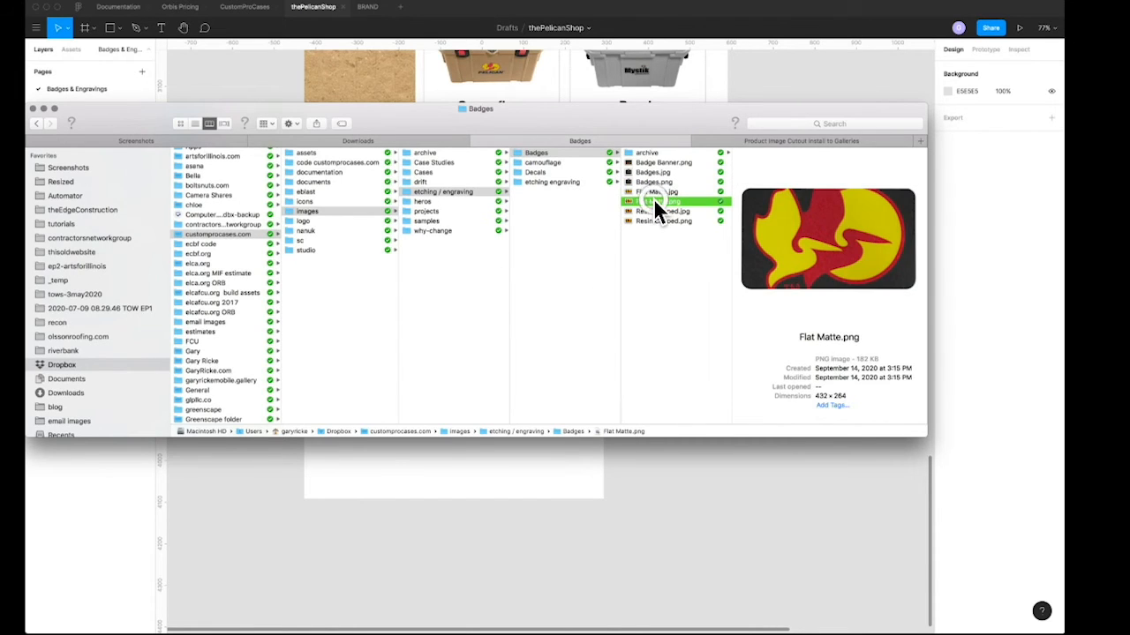
left_click_drag(653, 201, 442, 375)
left_click_drag(524, 415, 486, 461)
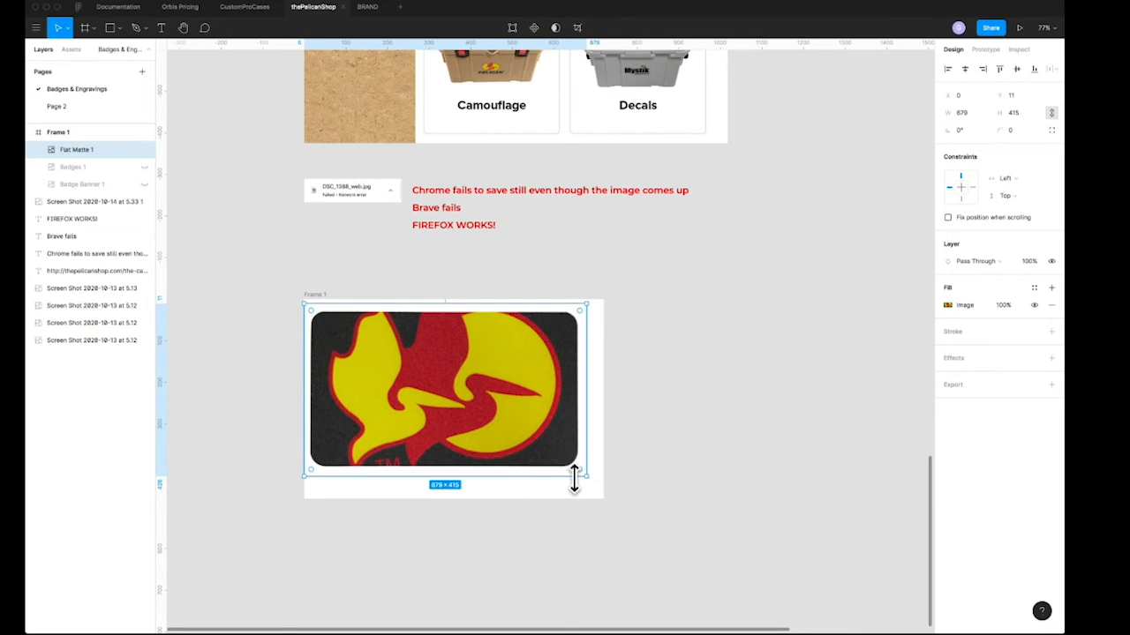
left_click_drag(586, 476, 604, 487)
left_click_drag(540, 429, 540, 432)
- Place Resin Capped.png over the Flat Matte image in the frame and enlarge it to about 723 × 442
key("super+Tab")
left_click(660, 221)
key("super+Tab")
key("super+Tab")
left_click_drag(660, 221, 396, 368)
left_click_drag(487, 421, 591, 499)
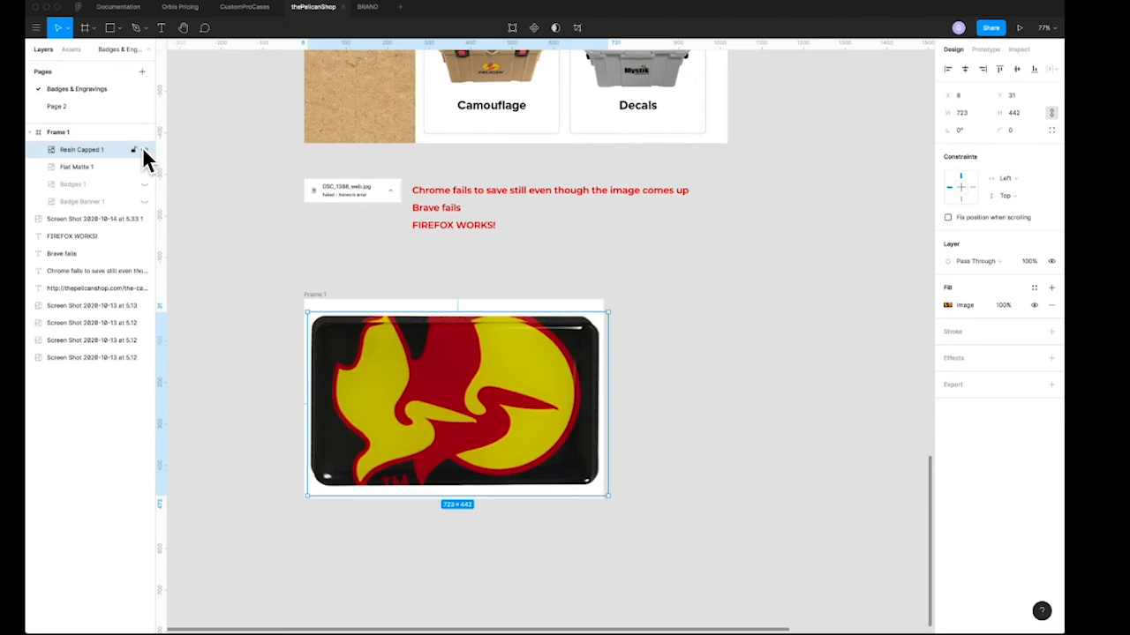
- Hide the Resin Capped and Flat Matte images and show the Badge Banner image in the frame
left_click(144, 150)
left_click(145, 167)
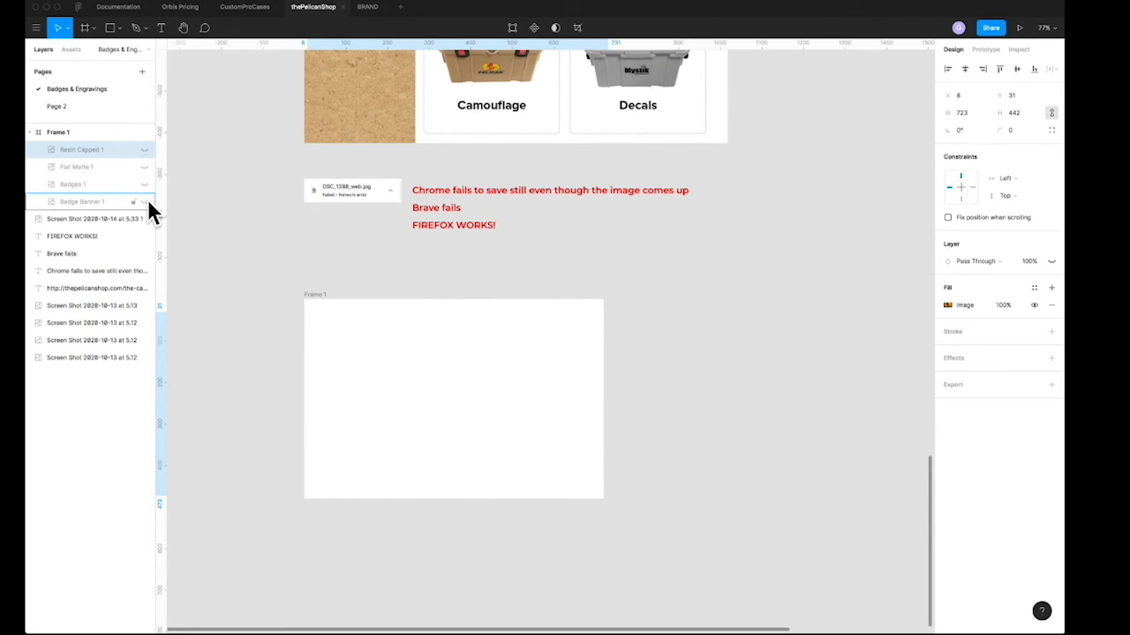
left_click(145, 202)
- Add an export setting to Frame 1, set its format to JPG and show the export preview
left_click(958, 385)
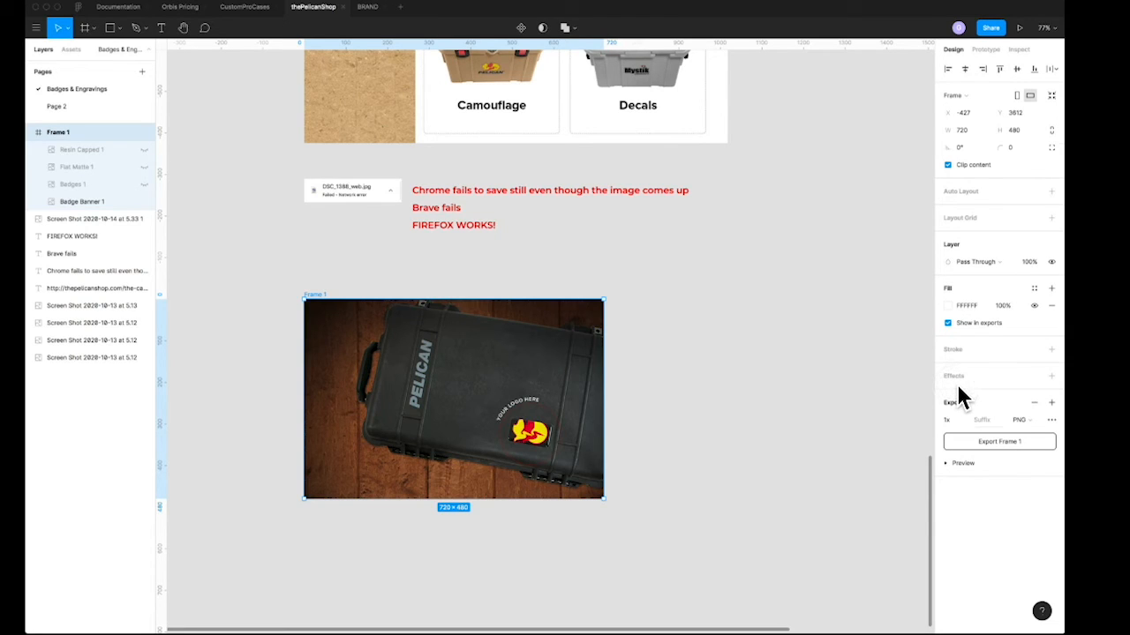
left_click(1024, 420)
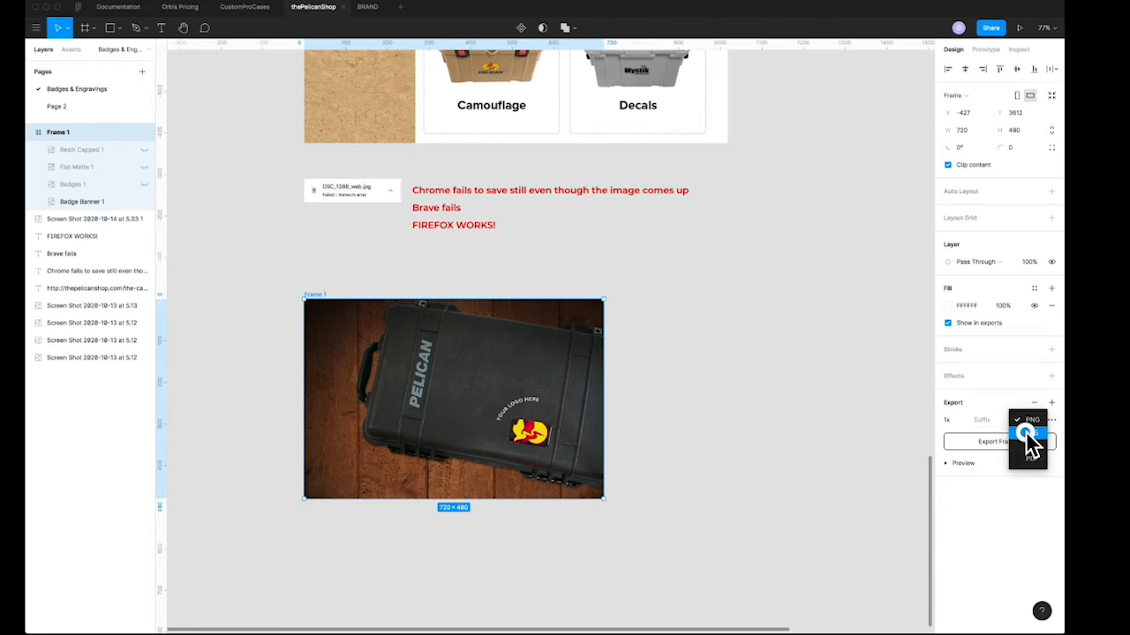
left_click(1026, 431)
left_click(961, 464)
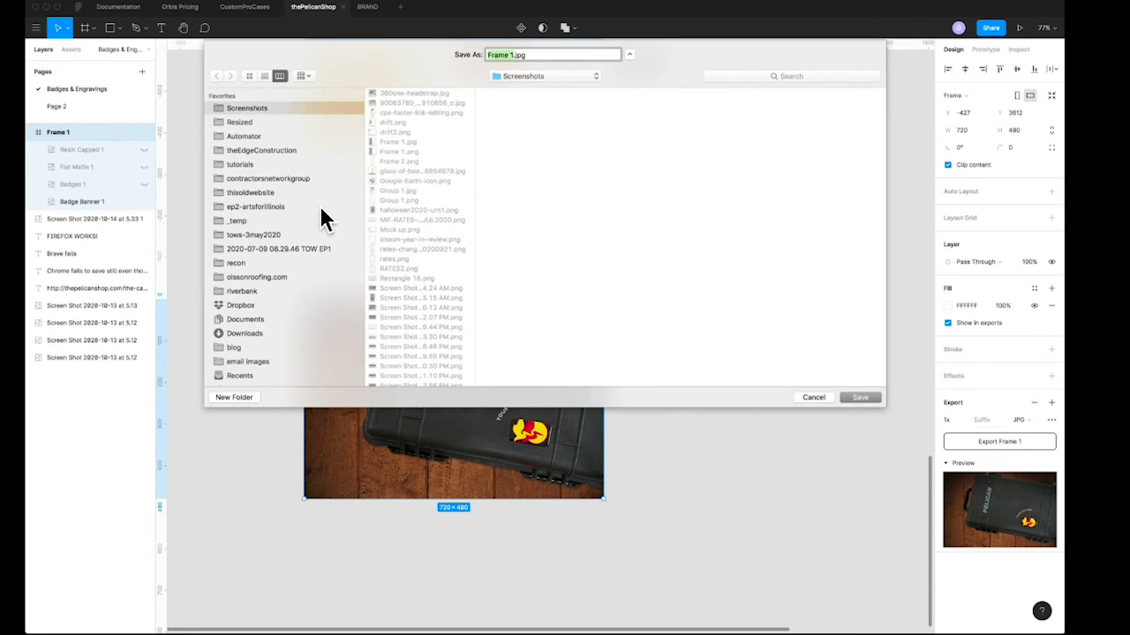
- Export Frame 1.jpg into a new folder named "new" inside Dropbox's customprocases.com > images > etching / engraving > Badges folder
left_click(241, 305)
scroll(420, 258, "down", 10)
scroll(420, 257, "up", 7)
scroll(420, 258, "up", 5)
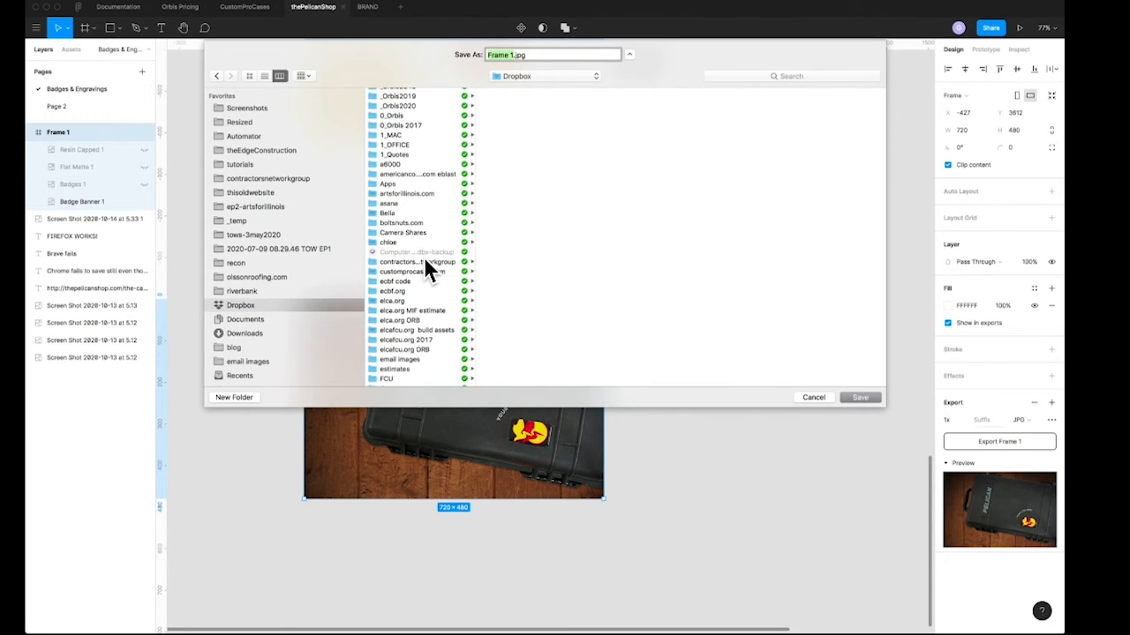
left_click(422, 271)
left_click(505, 151)
left_click(628, 133)
left_click(724, 94)
left_click(242, 397)
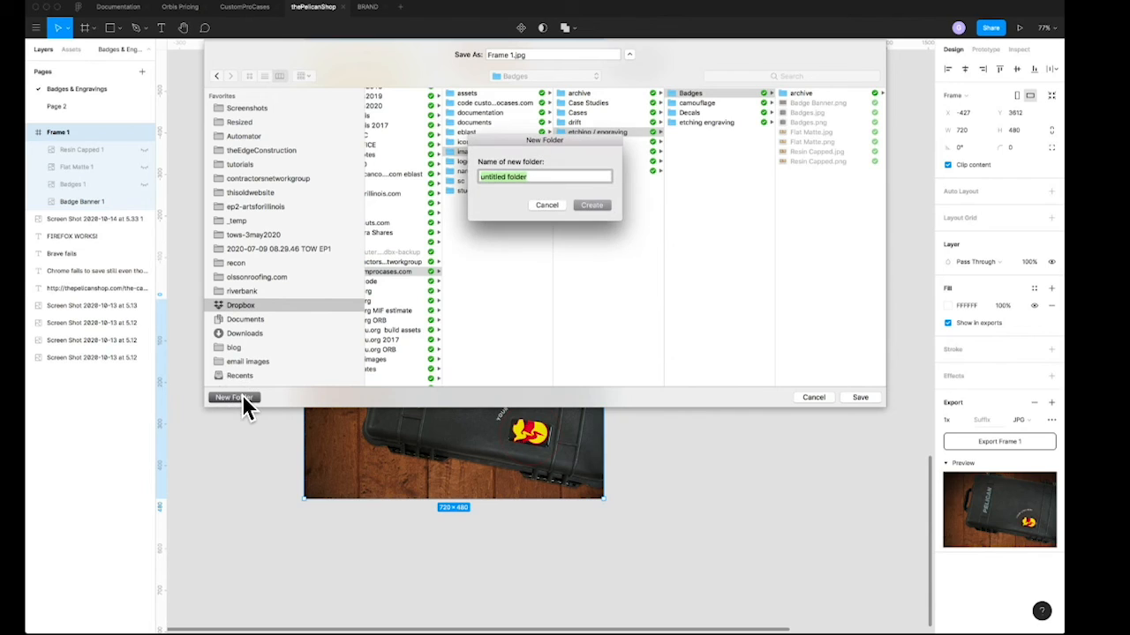
type("new")
key("Return")
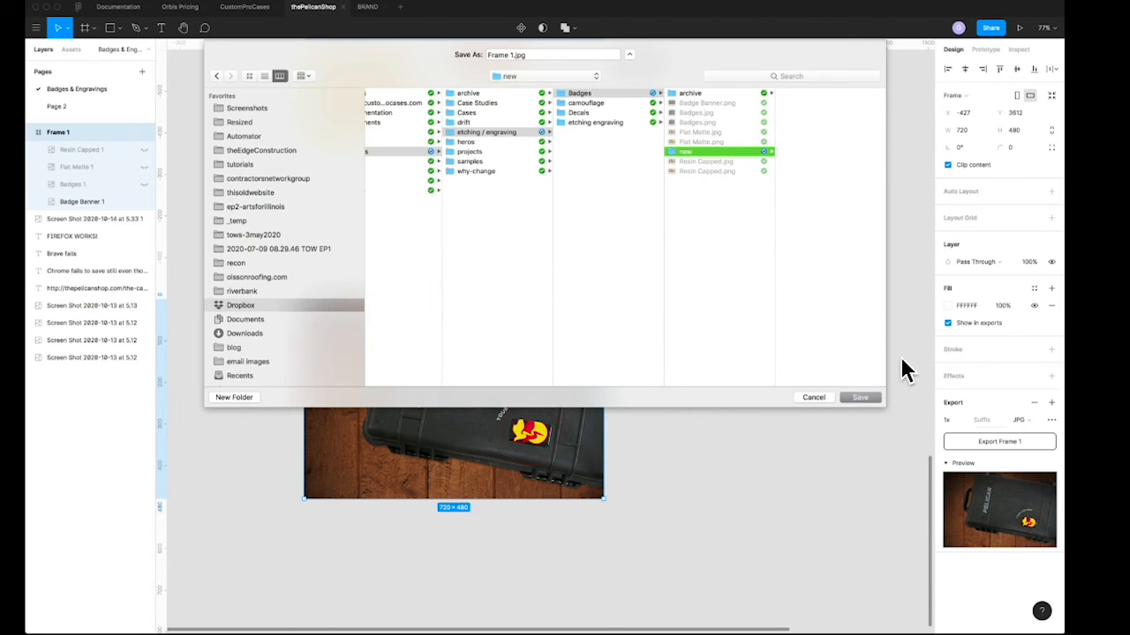
left_click(862, 399)
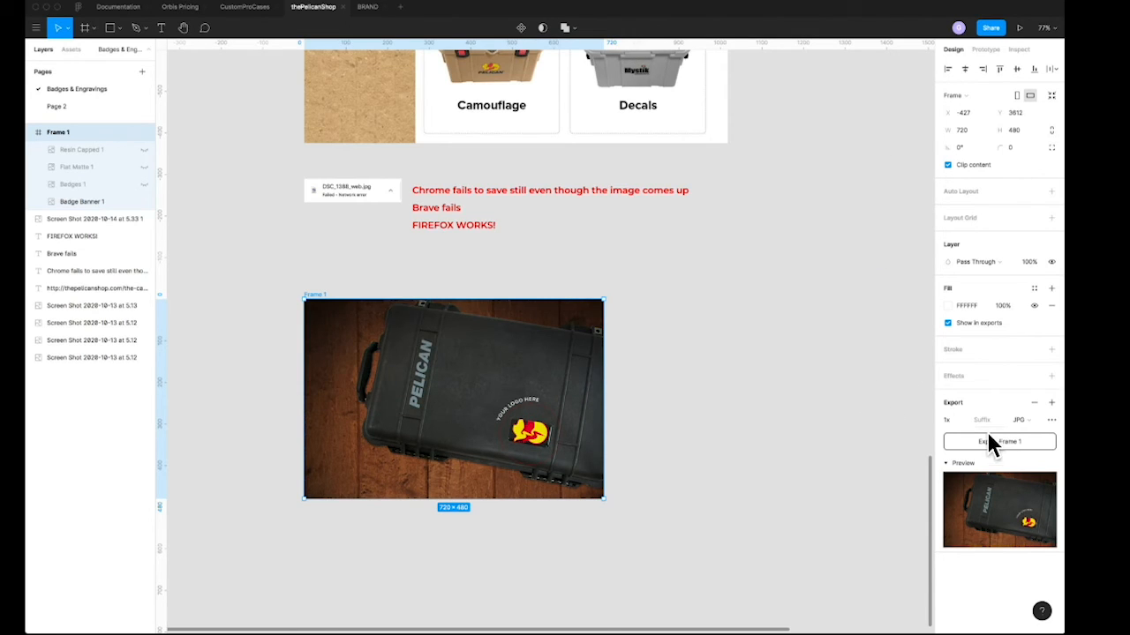
- Hide the Badge Banner image and show the Badges image in the frame
left_click(144, 201)
left_click(144, 185)
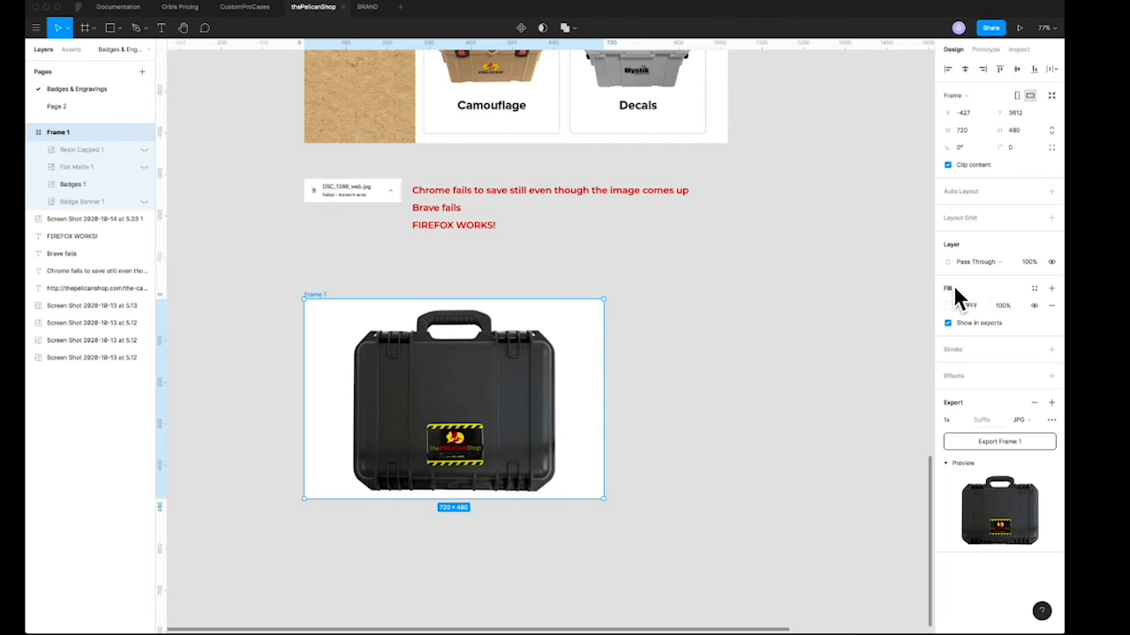
left_click(749, 376)
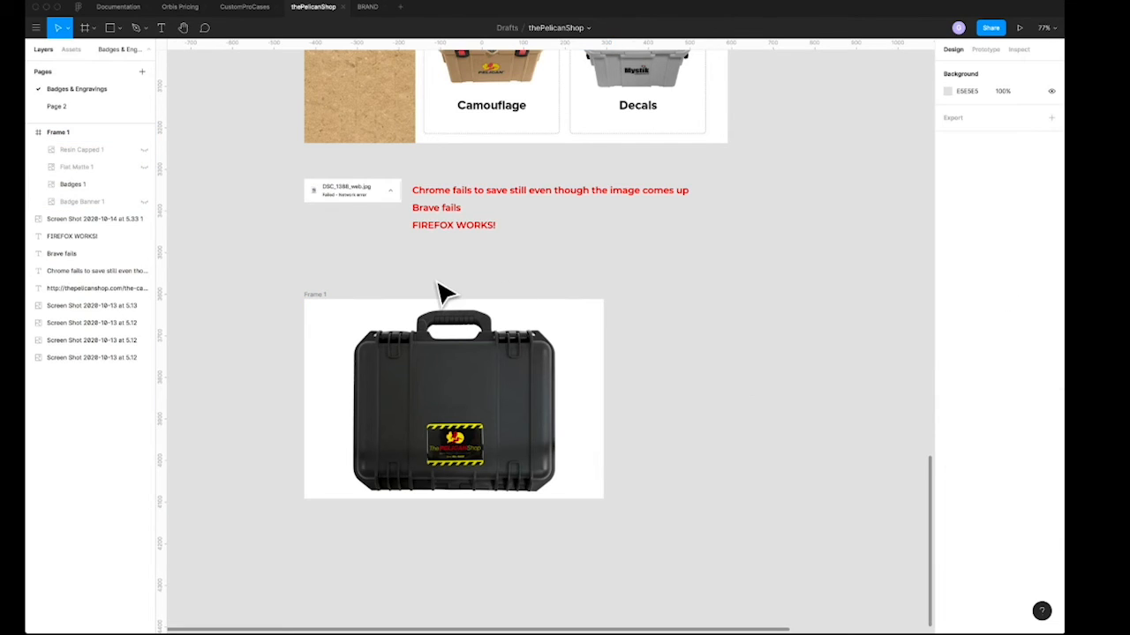
- Exclude the frame's white fill from exports and export the frame as a PNG named "badge 2" in the new folder
left_click(318, 294)
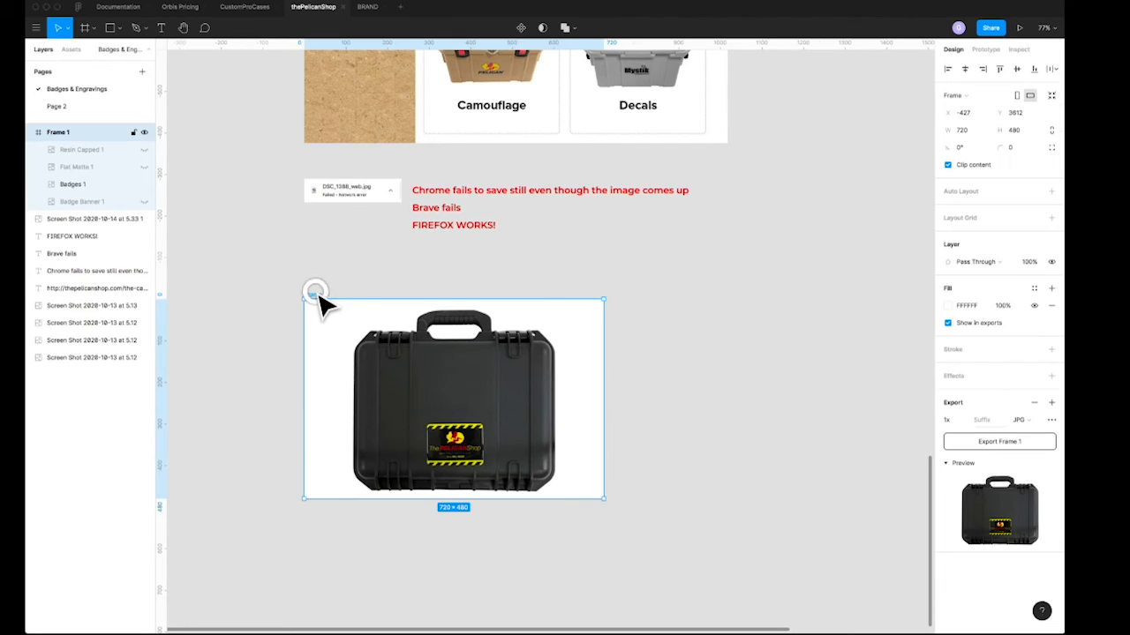
left_click(948, 323)
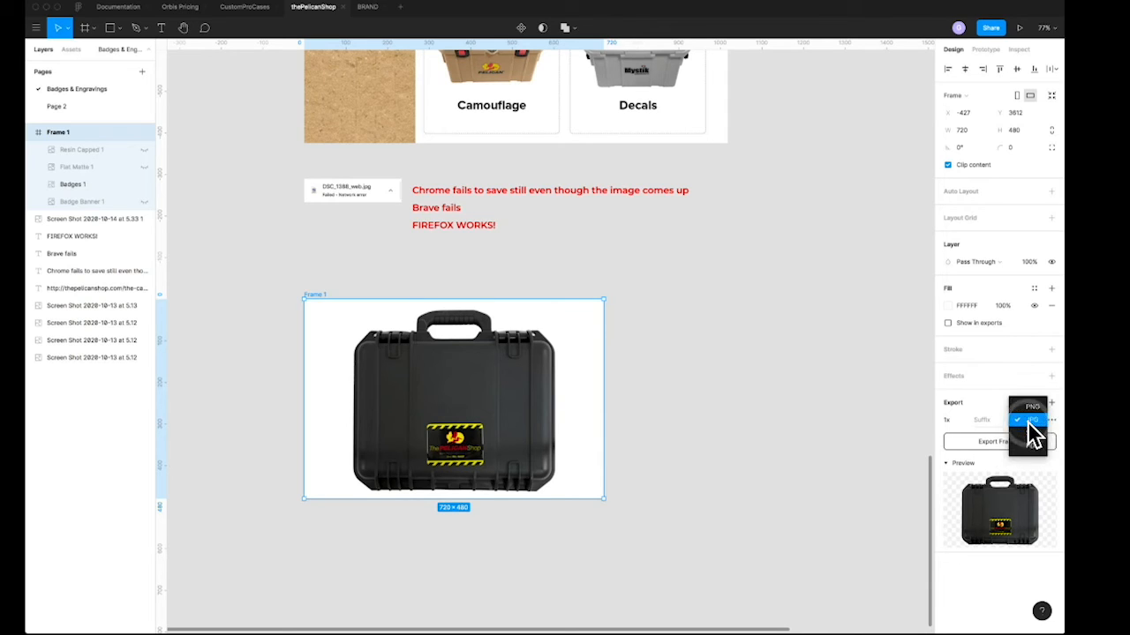
left_click(1025, 404)
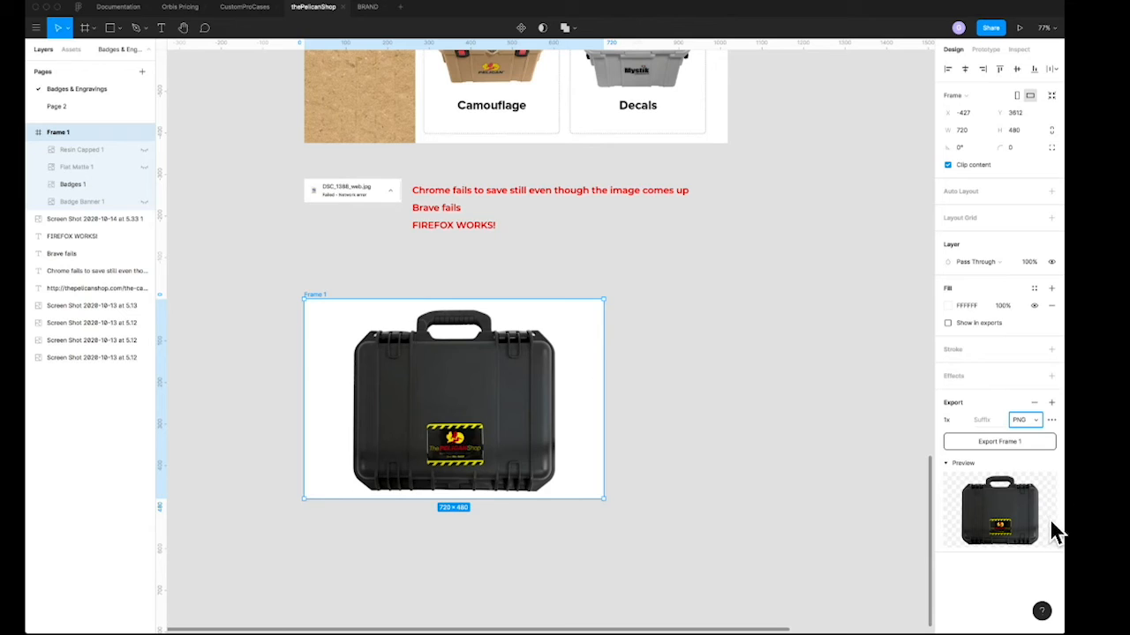
left_click(996, 440)
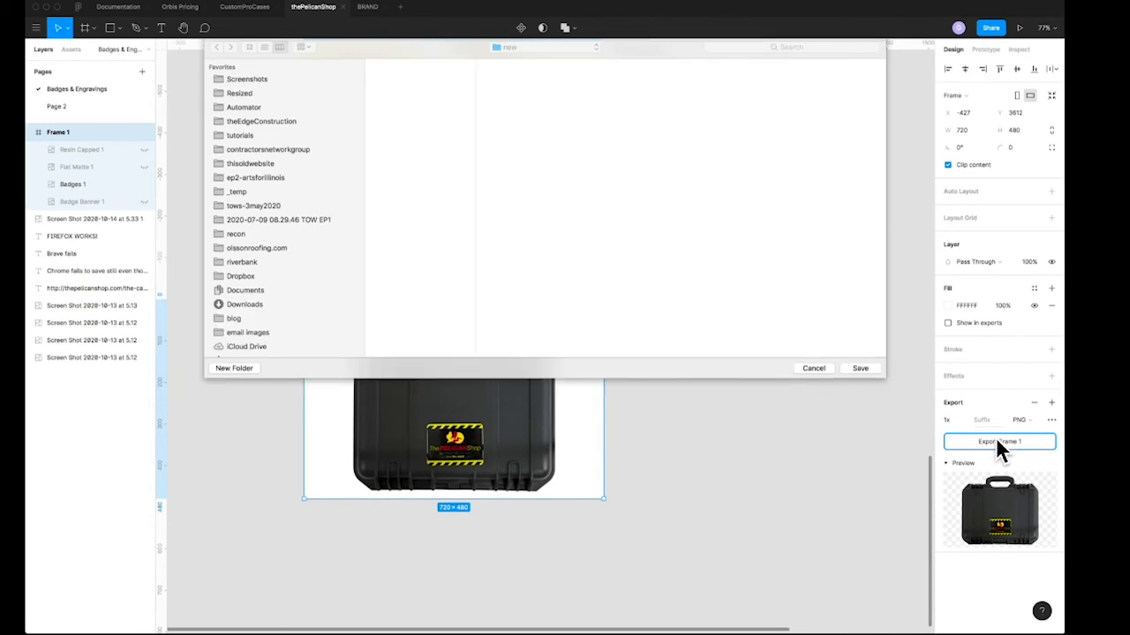
type("badge 2")
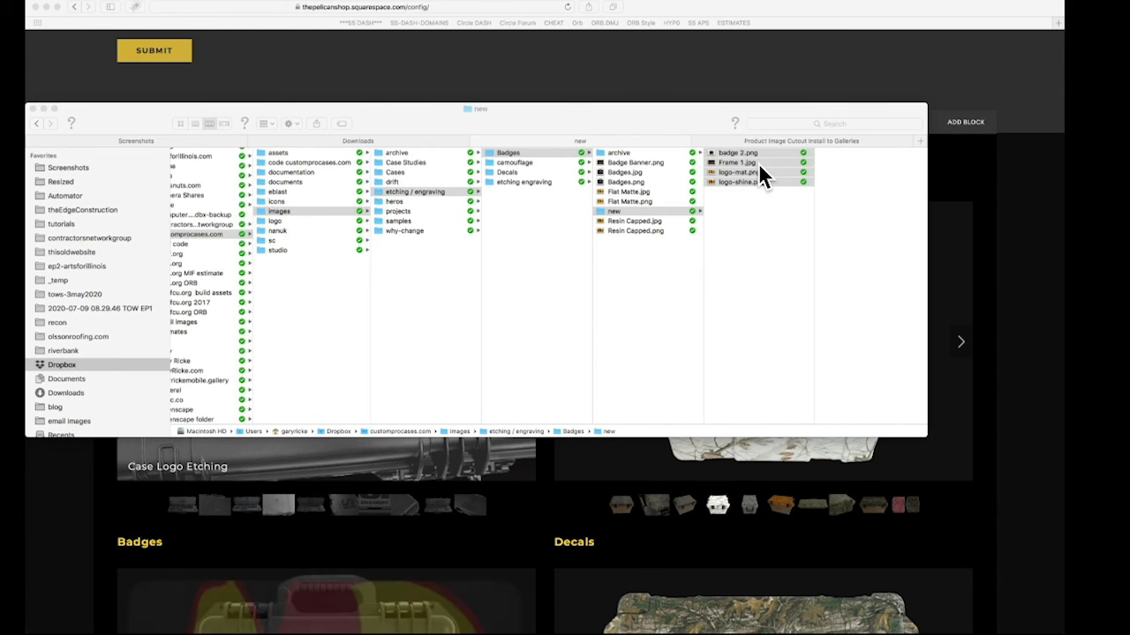
- Compress badge 2.png, Frame 1.jpg, logo-mat.png and logo-shine.png from the new folder with ImageOptim
key("super+Tab")
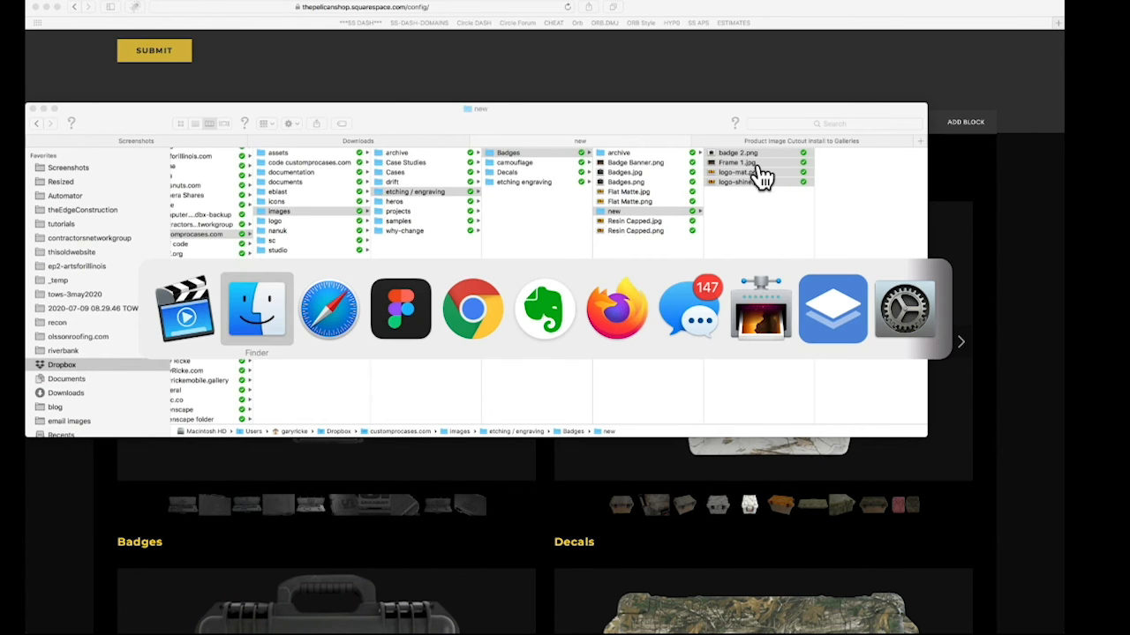
key("super+Tab")
key("super+Tab")
key("super+Tab")
key("super+Tab")
key("super+Tab")
key("super+Tab")
key("super+Tab")
left_click_drag(758, 165, 648, 522)
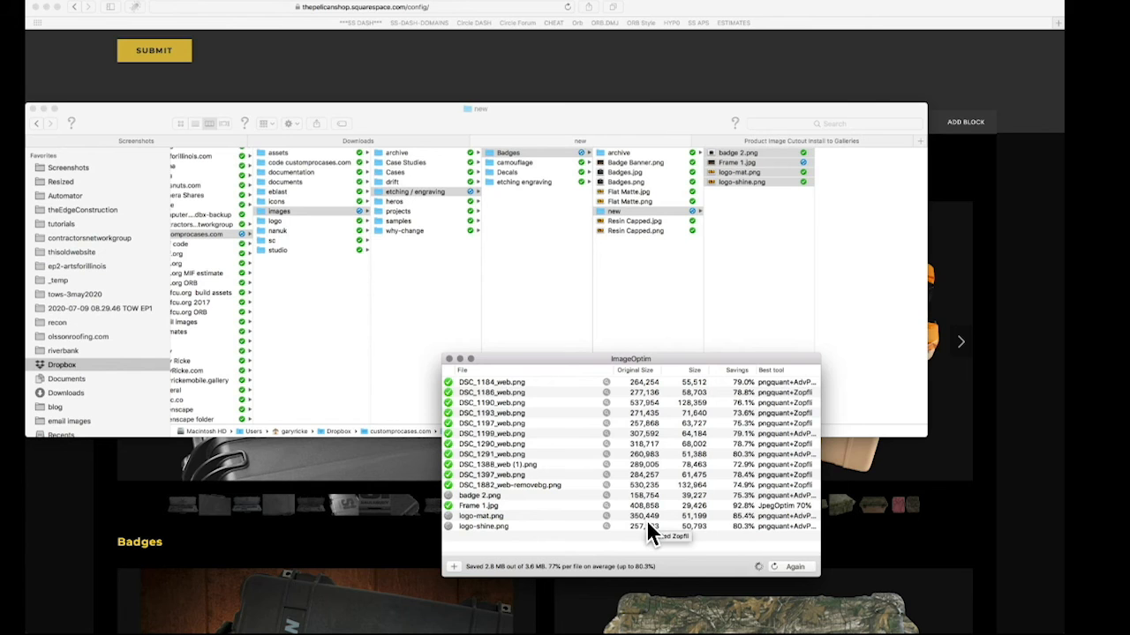
- Switch to the Squarespace editor in Safari and open the Badges gallery block for editing
key("super+Tab")
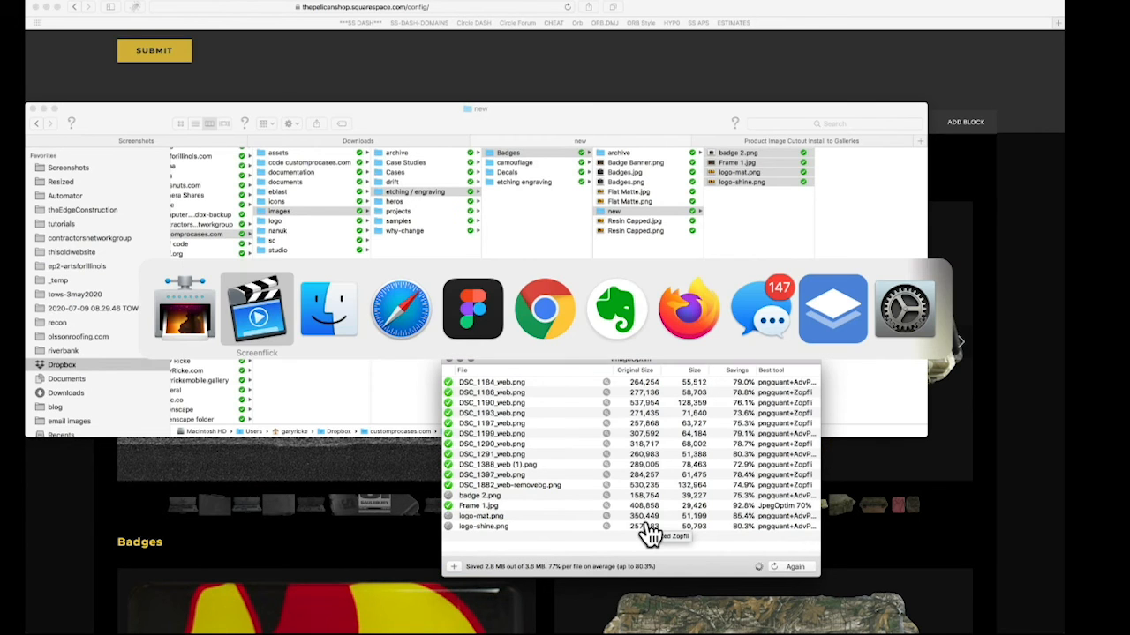
key("super+Tab")
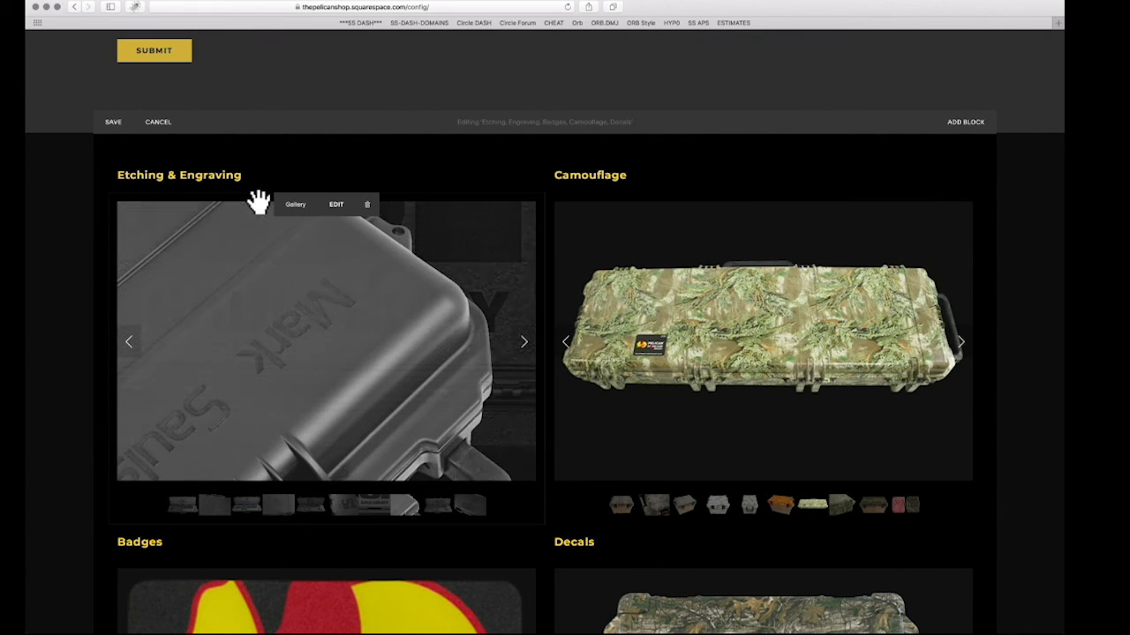
scroll(312, 332, "down", 7)
scroll(312, 332, "up", 4)
left_click(339, 257)
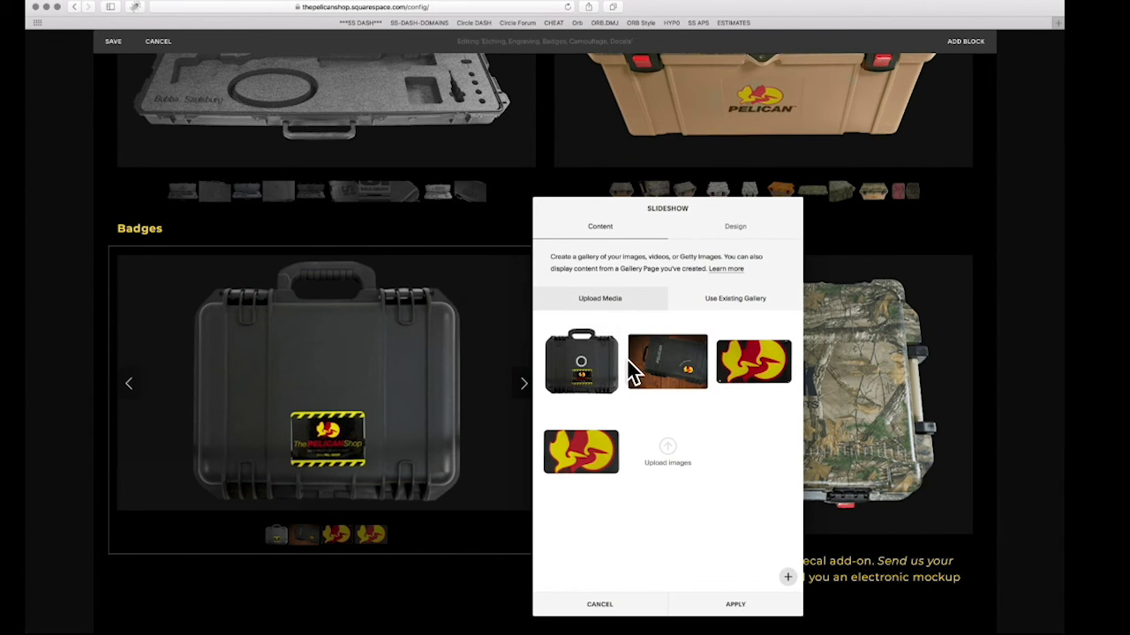
- Remove all four existing images from the Badges slideshow, confirming each removal
left_click(617, 325)
left_click(672, 353)
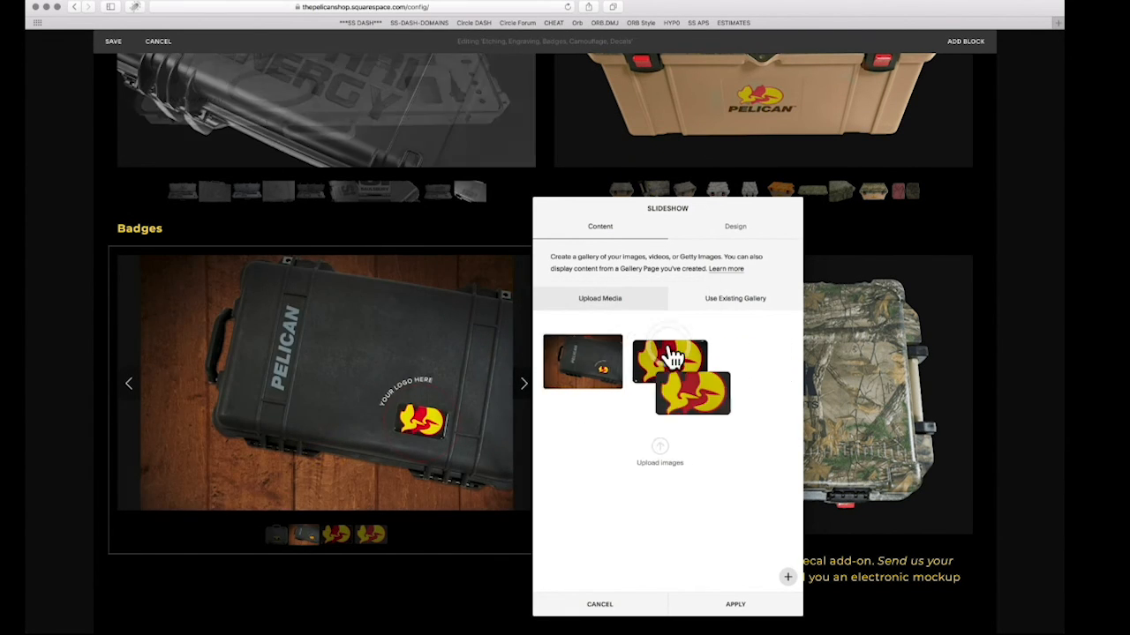
left_click(617, 327)
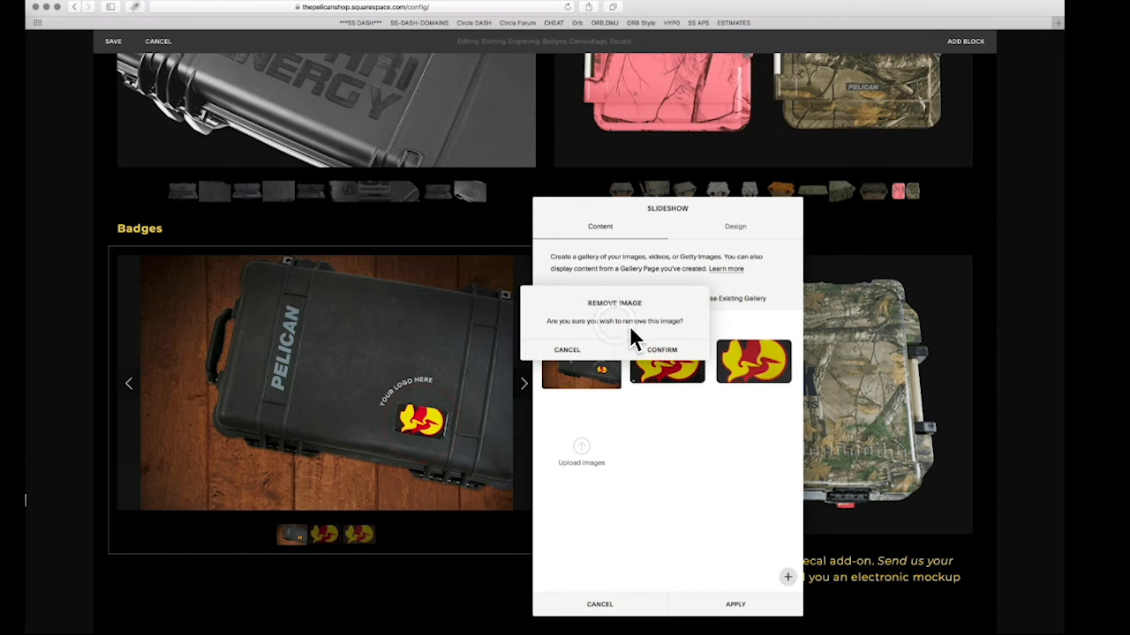
left_click(671, 353)
left_click(686, 326)
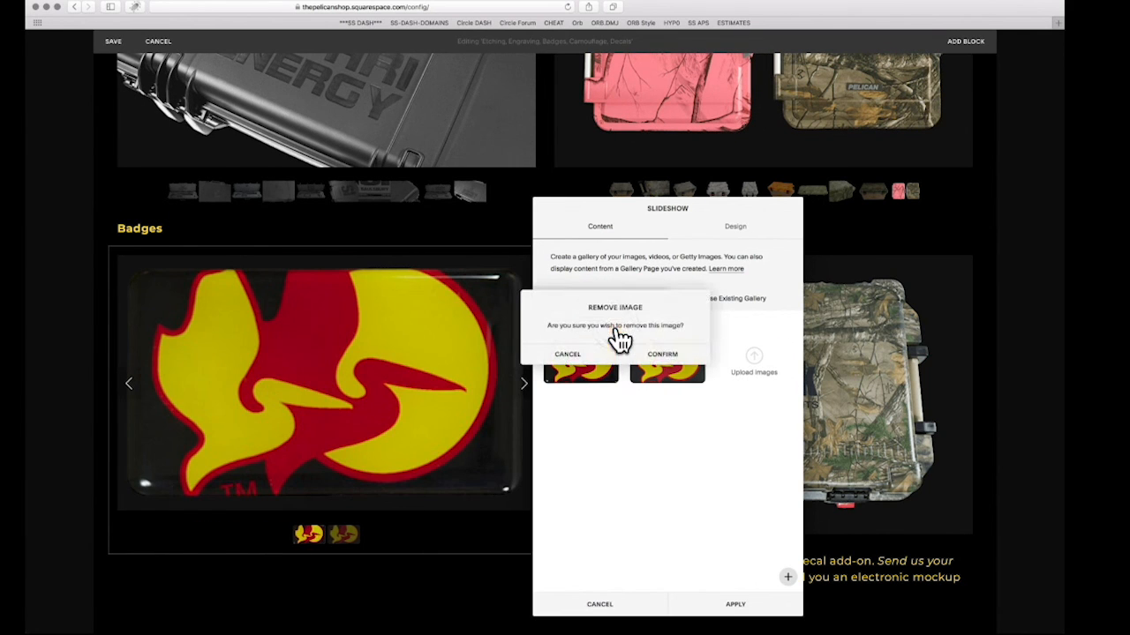
left_click(665, 357)
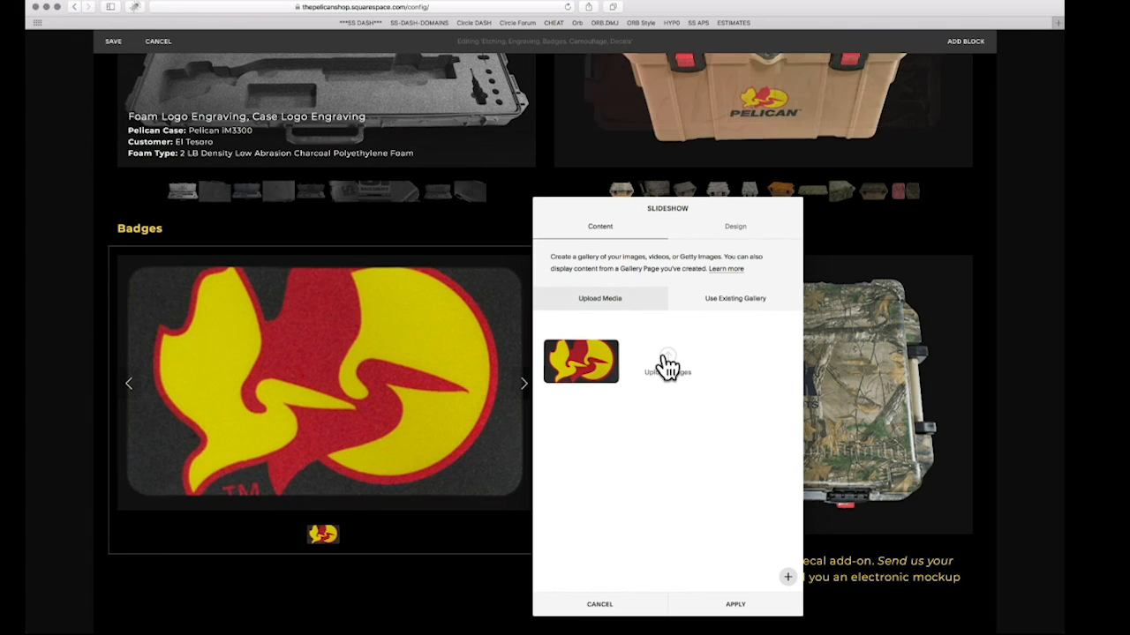
mouse_move(618, 340)
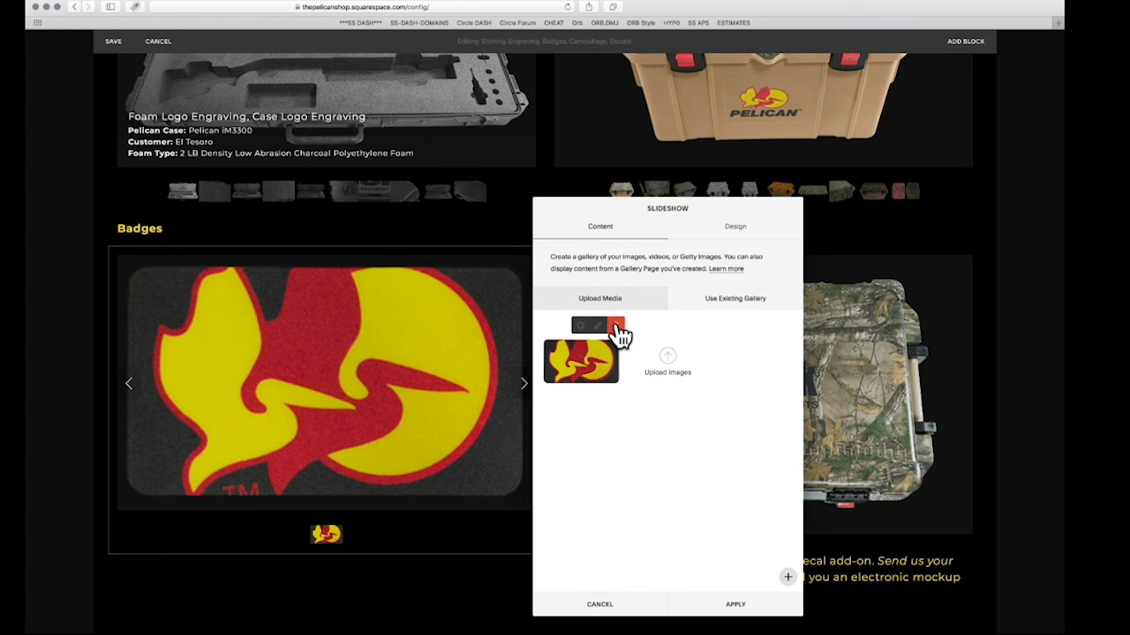
left_click(618, 331)
left_click(648, 353)
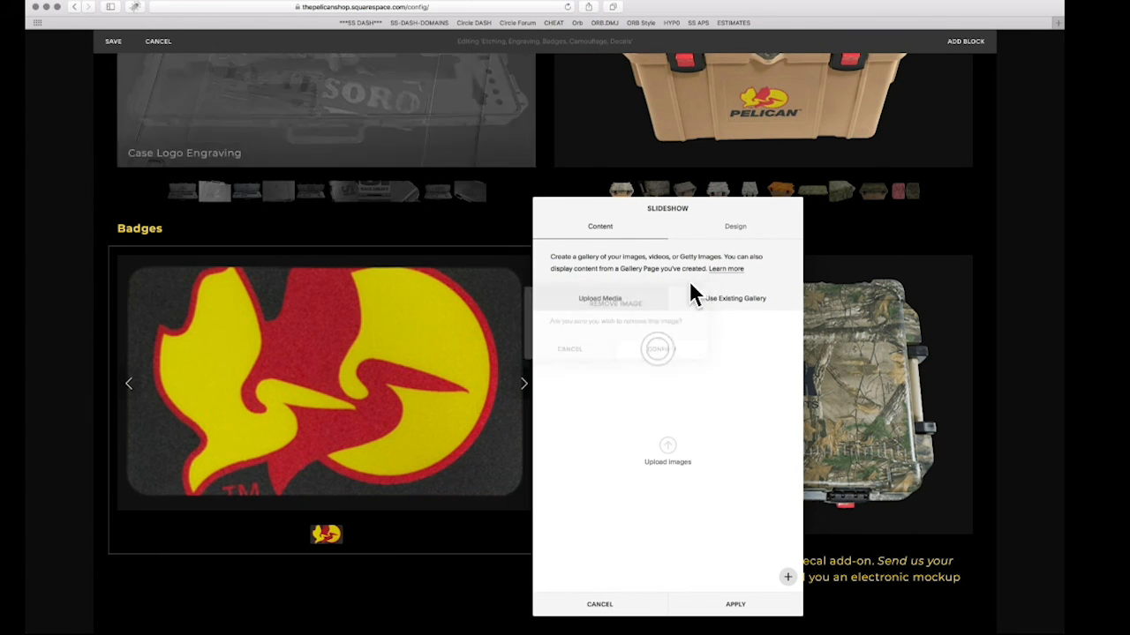
- Upload the four compressed images from Finder to the Badges slideshow and move the wood-background case image to first place
left_click(738, 231)
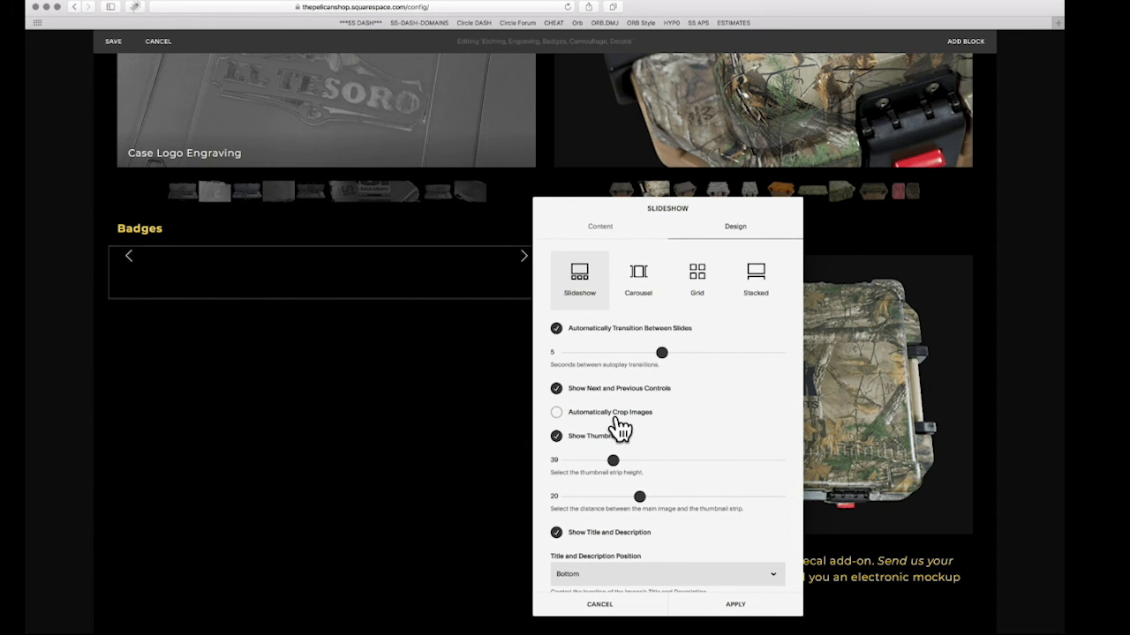
left_click(609, 234)
key("super+Tab")
key("super+Tab")
key("super+Tab")
left_click_drag(747, 157, 689, 490)
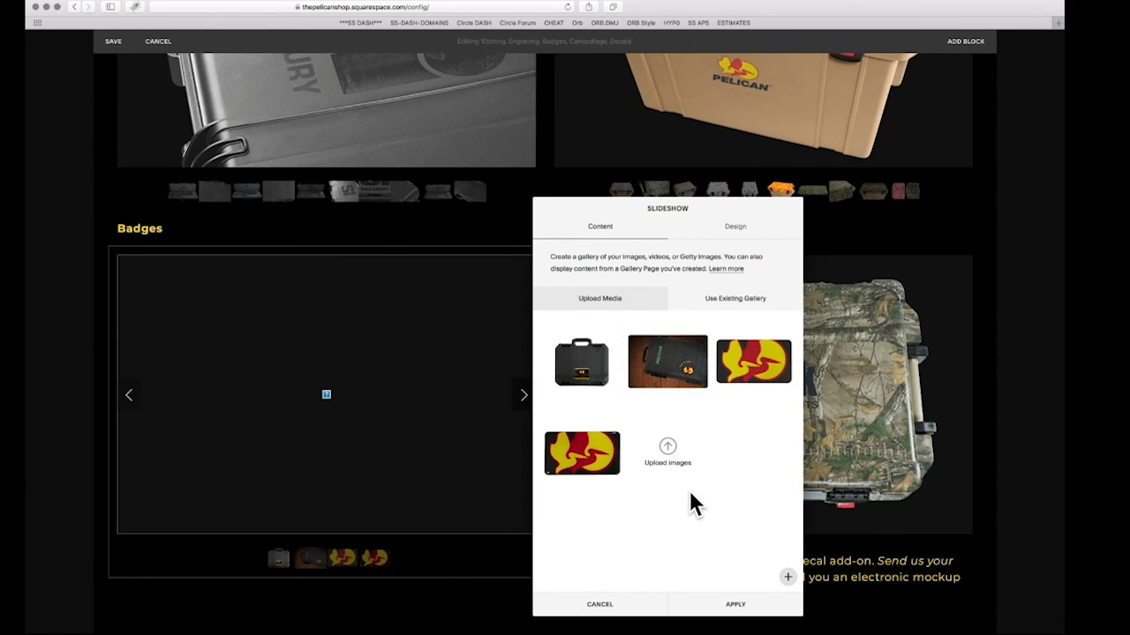
mouse_move(691, 381)
left_click_drag(691, 382, 612, 379)
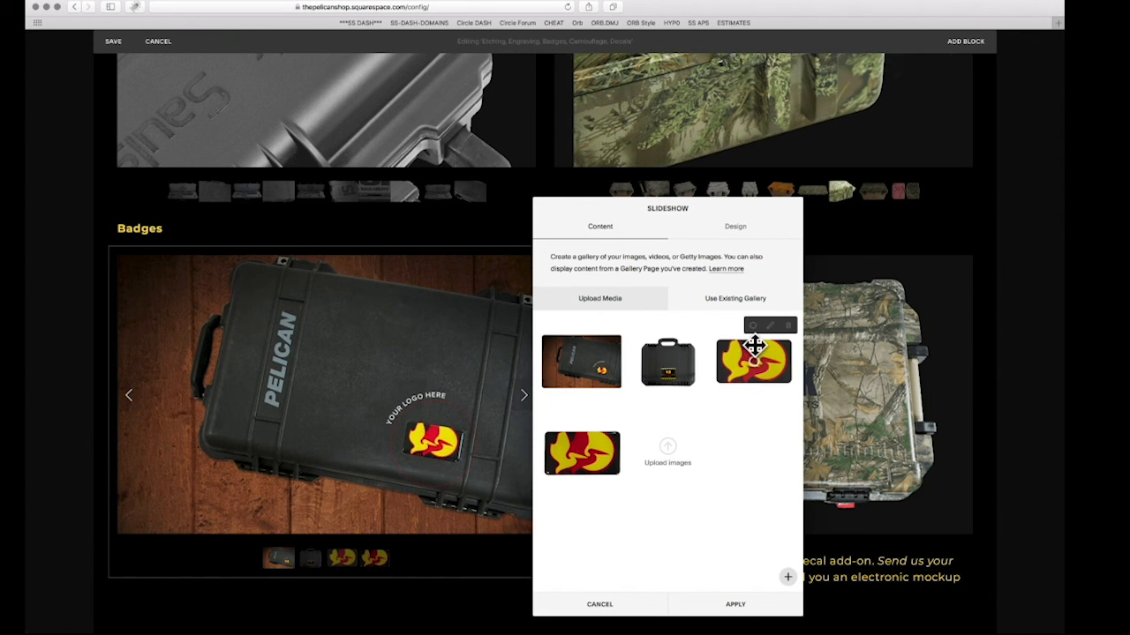
- Check the badge style names on the Custom Badge Solutions page in Chrome and title the third slideshow image "Resin Capped Badge"
left_click(753, 326)
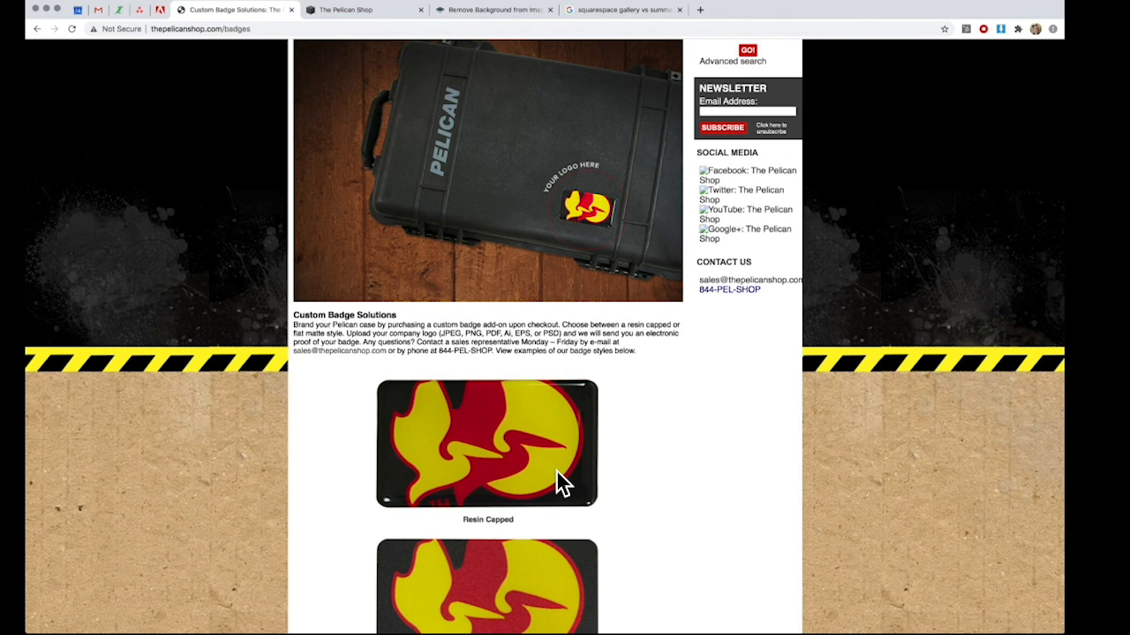
scroll(556, 472, "down", 4)
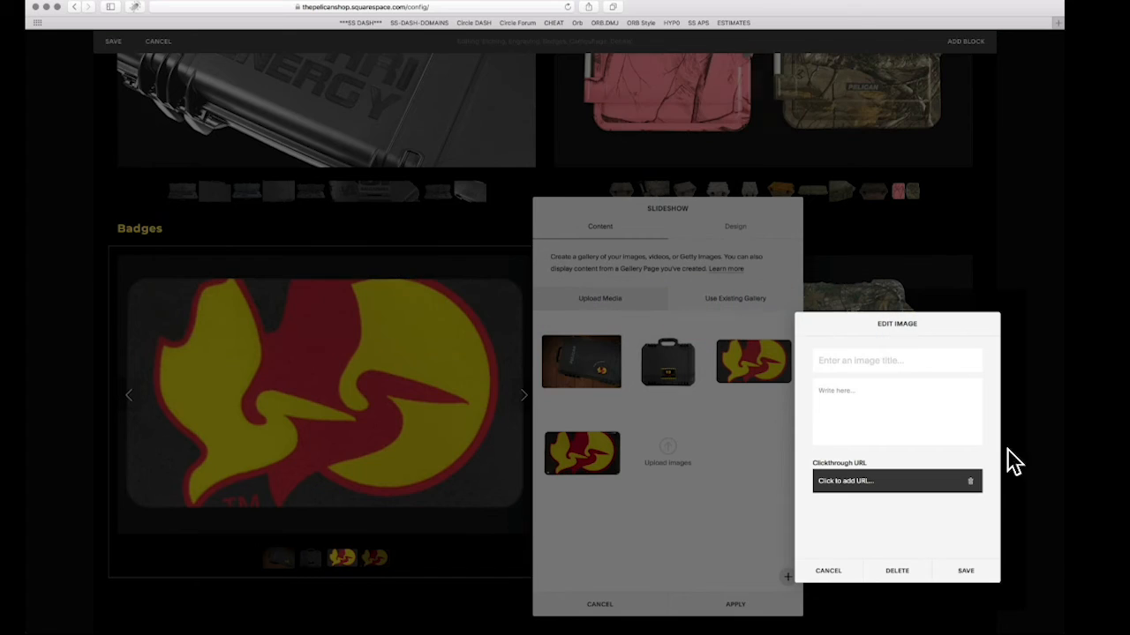
left_click(880, 358)
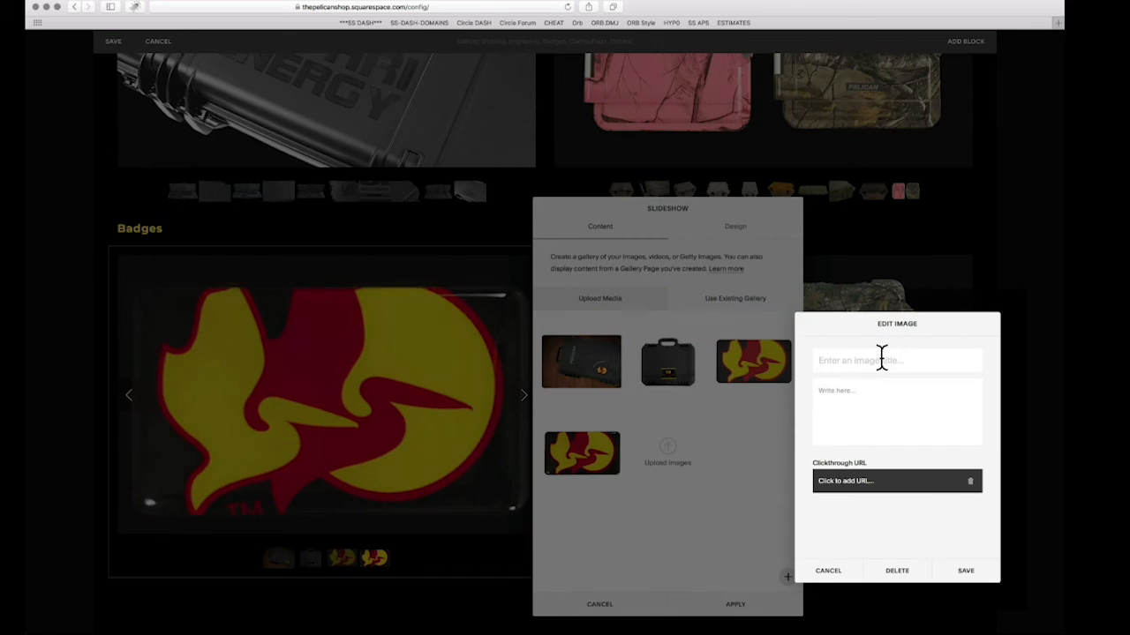
type("Resin Capped")
type("Badge")
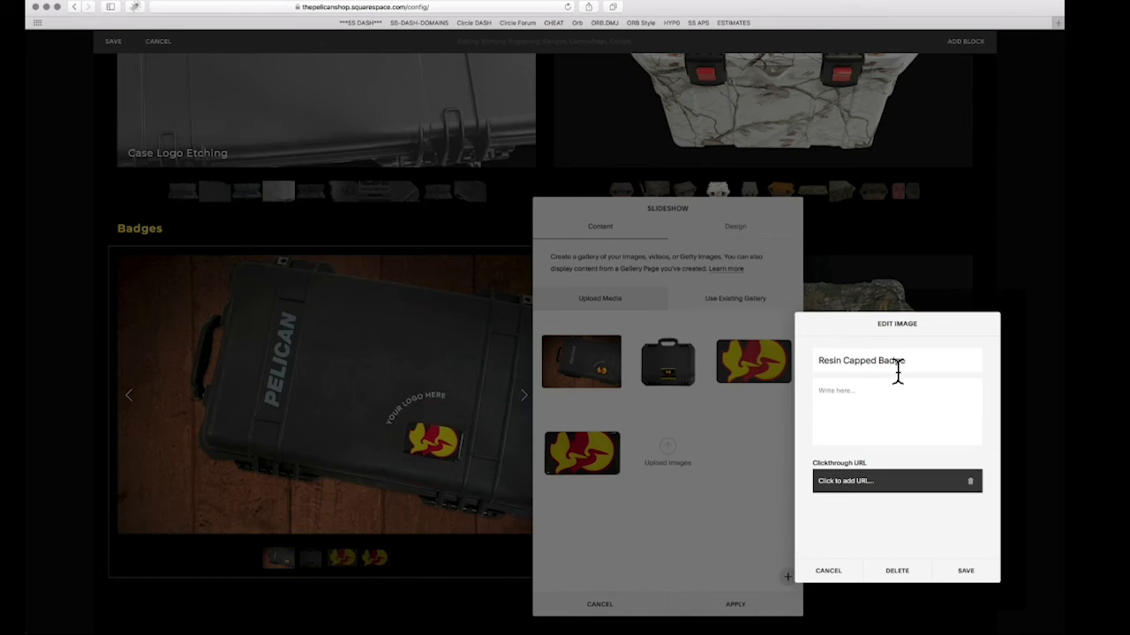
- Copy the third image's title for reuse and replace it with "Flat Matte Logo Badge"
key("super+a")
key("super+c")
type("Flat Matte Logo Badge")
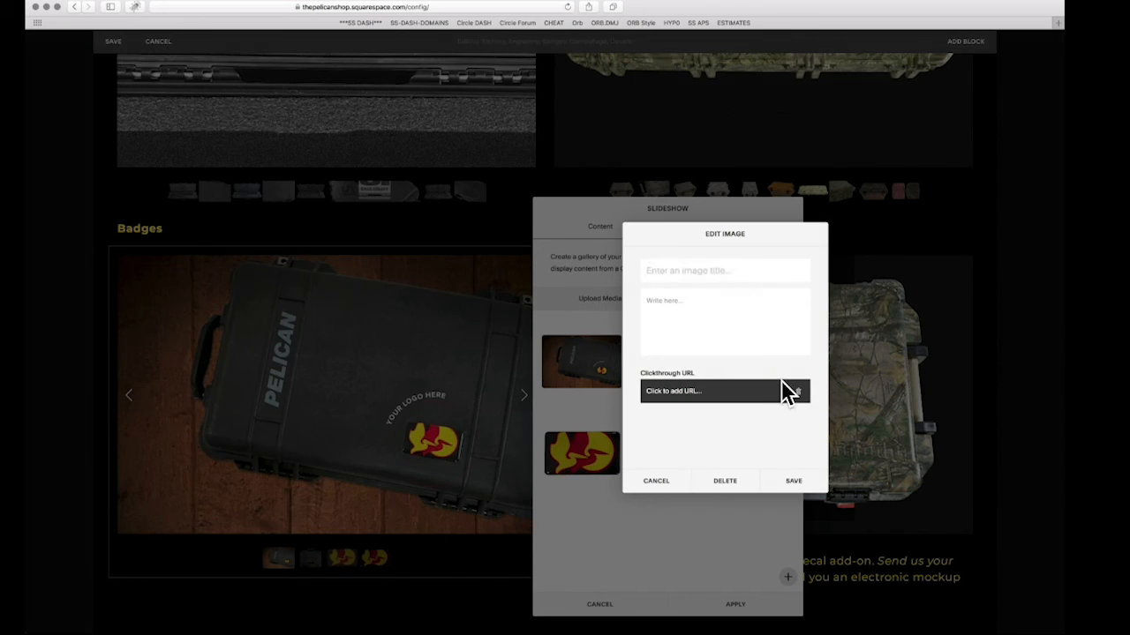
- Give the fourth slideshow image the copied Resin Capped Badge title with "Logo" added, save it and apply the gallery changes
key("super+v")
type("Logo")
left_click(793, 481)
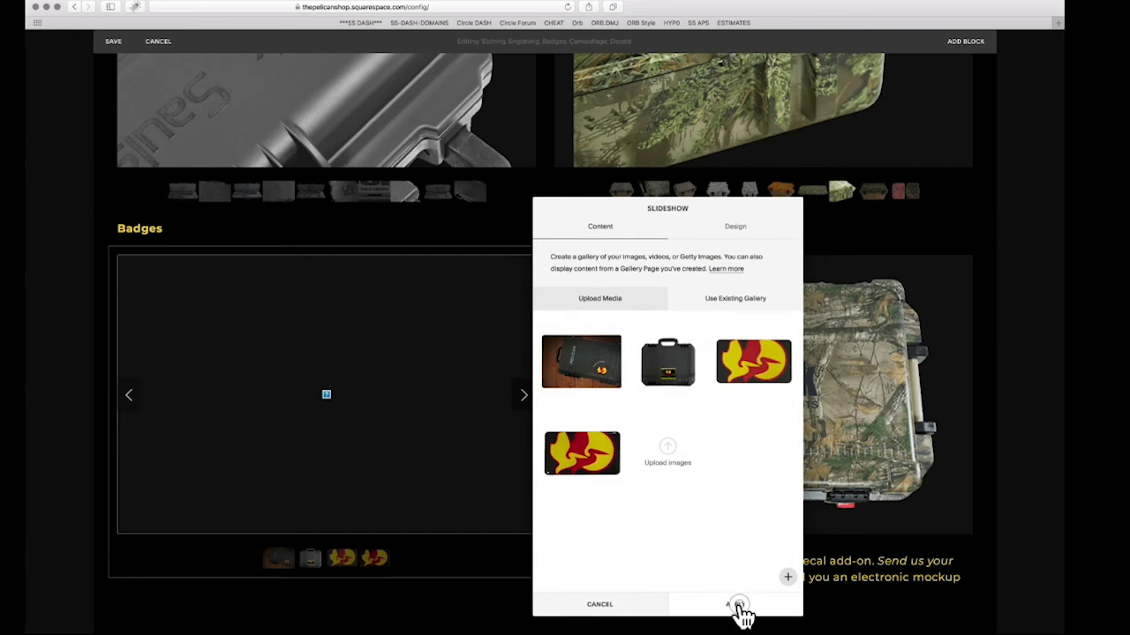
left_click(735, 605)
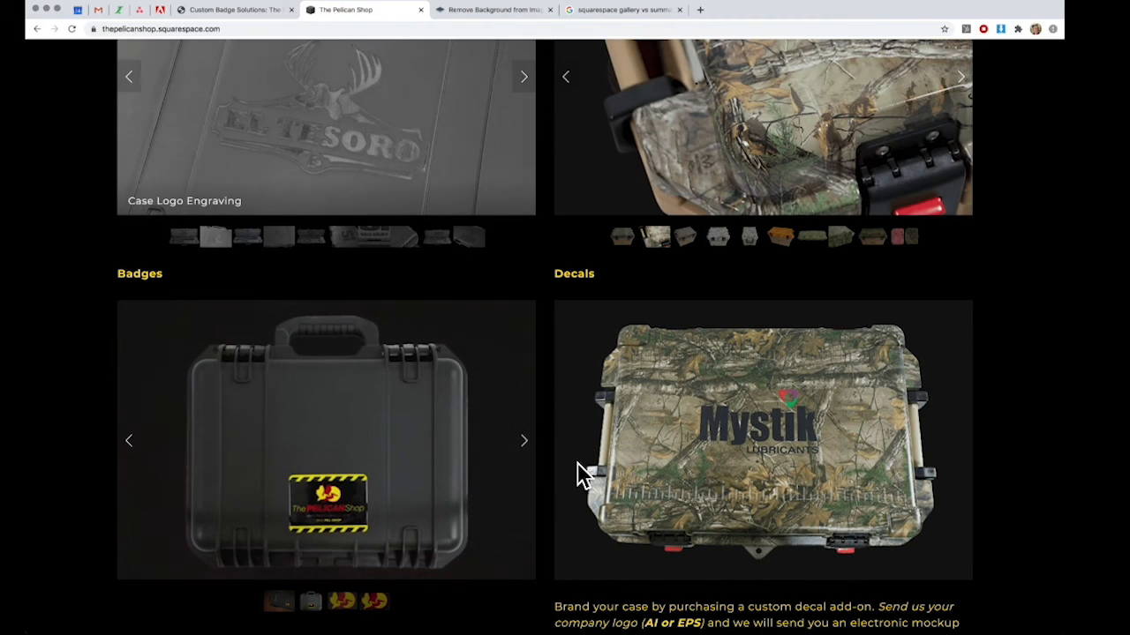
- Check the live Badges slideshow by opening each of its four thumbnails, ending on the wood-background case image
scroll(406, 388, "up", 1)
scroll(407, 389, "down", 3)
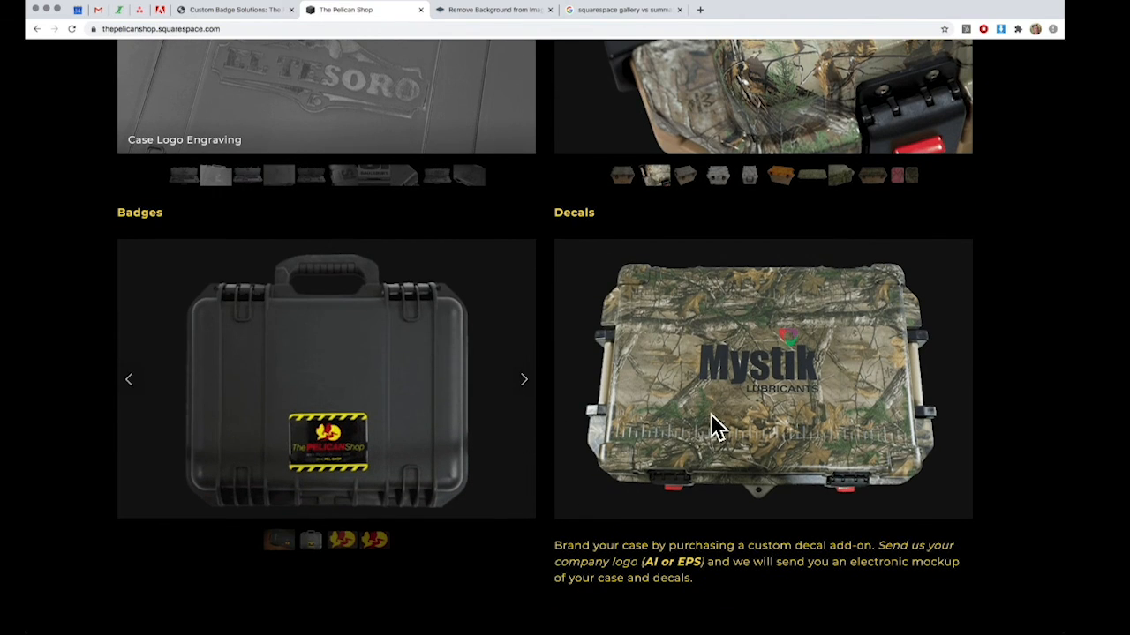
scroll(428, 444, "down", 2)
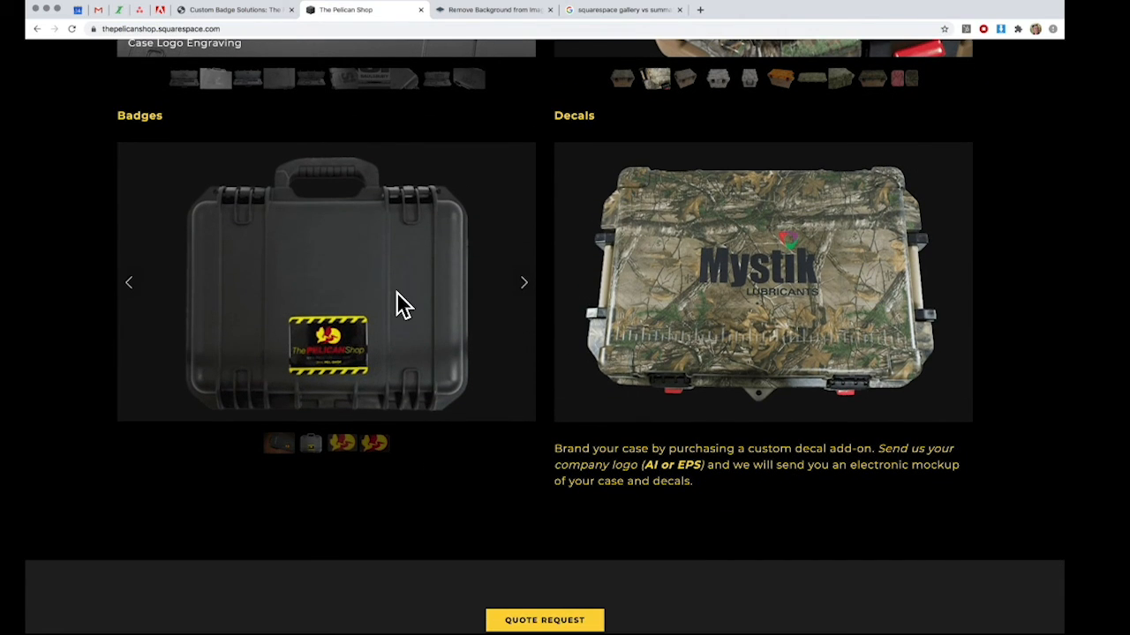
left_click(352, 452)
left_click(377, 449)
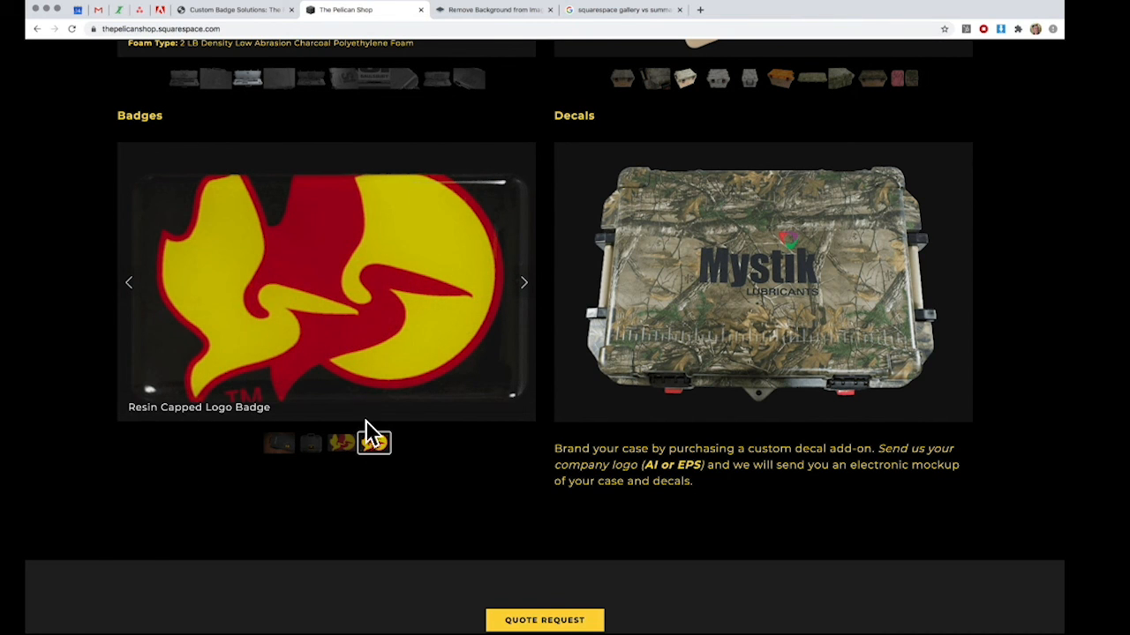
left_click(342, 445)
left_click(310, 445)
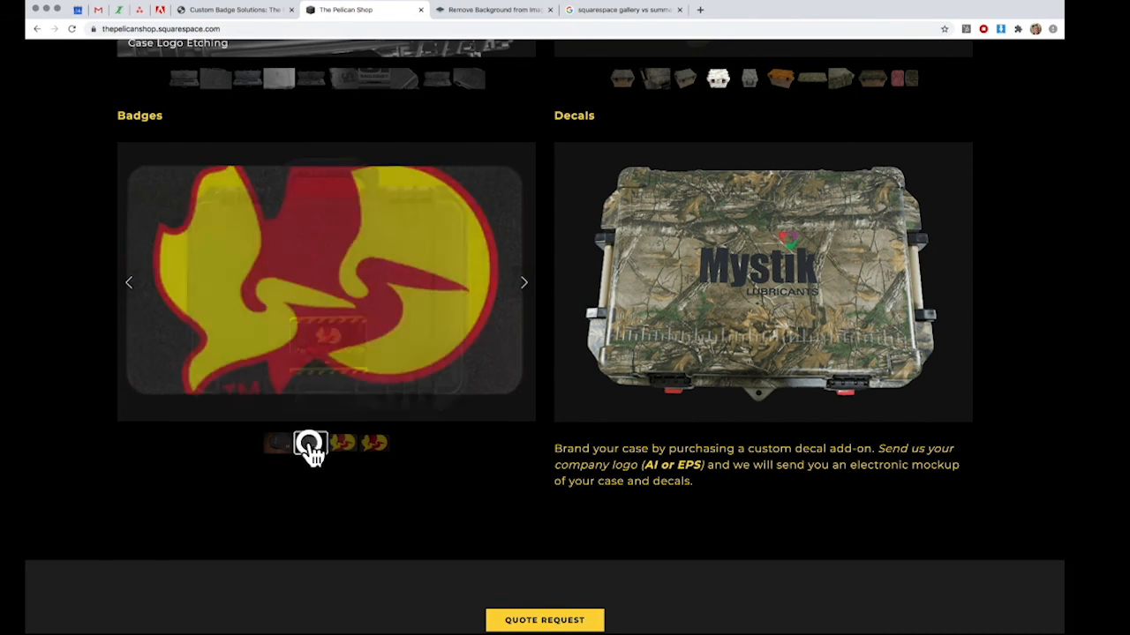
left_click(277, 448)
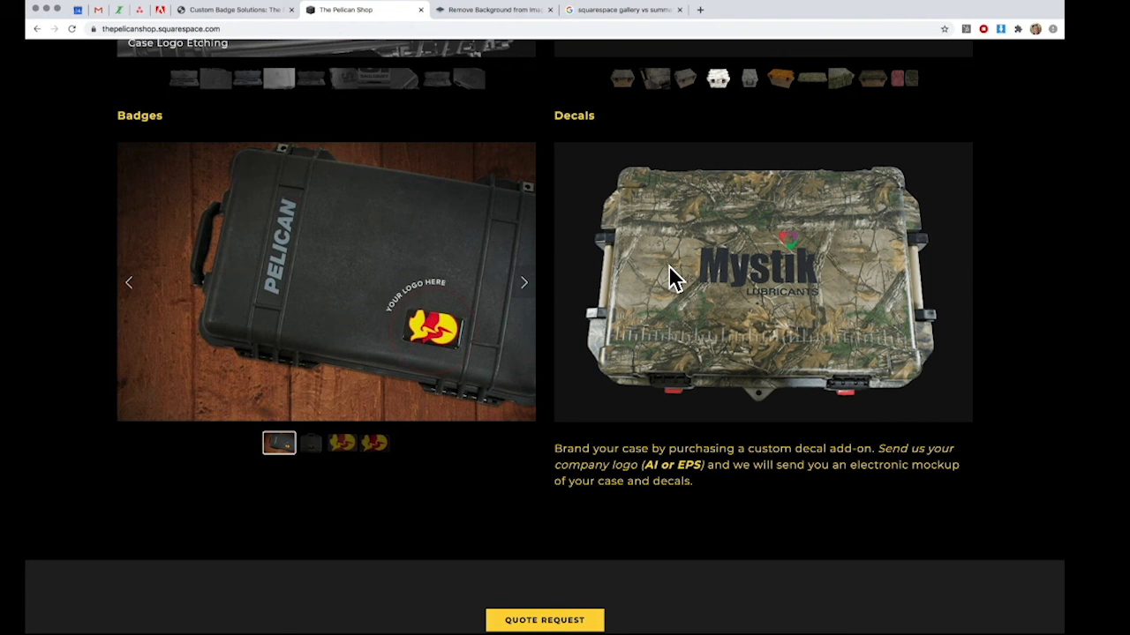
- Compare the Badges slideshow and its thumbnail strip with the Etching & Engraving and Camouflage galleries on the page
scroll(668, 265, "up", 4)
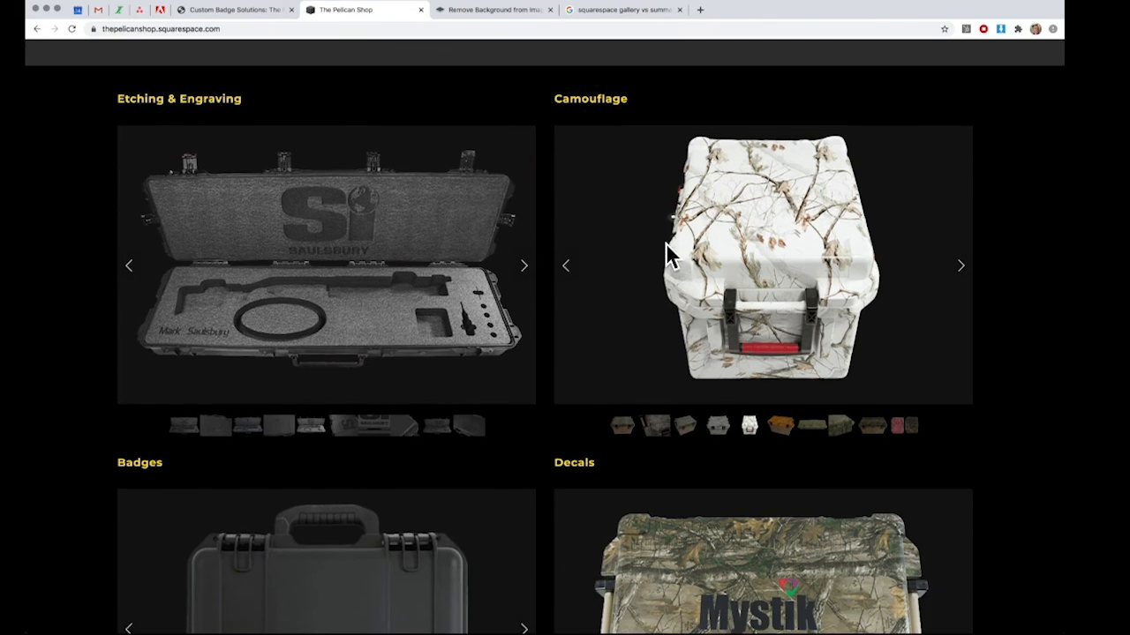
scroll(666, 245, "up", 1)
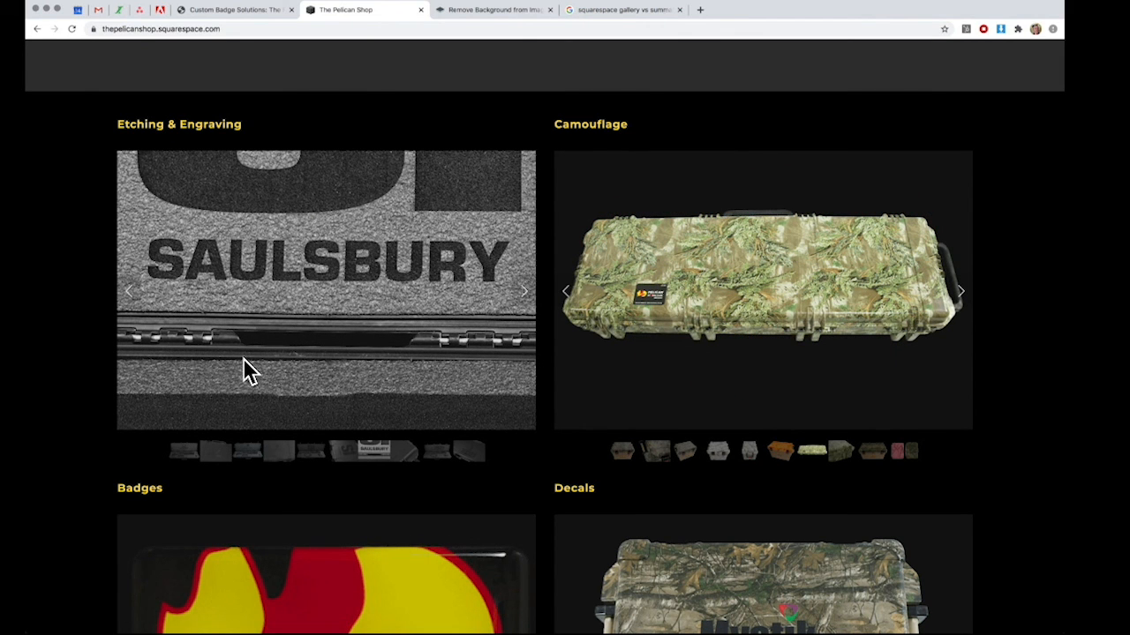
scroll(247, 370, "down", 3)
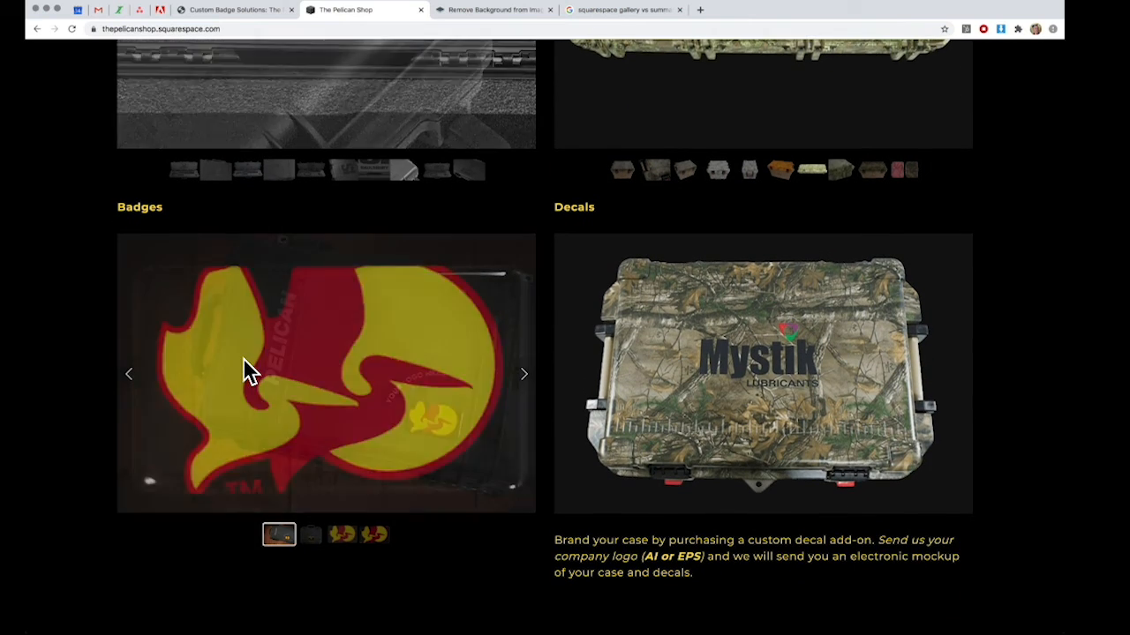
scroll(243, 358, "up", 3)
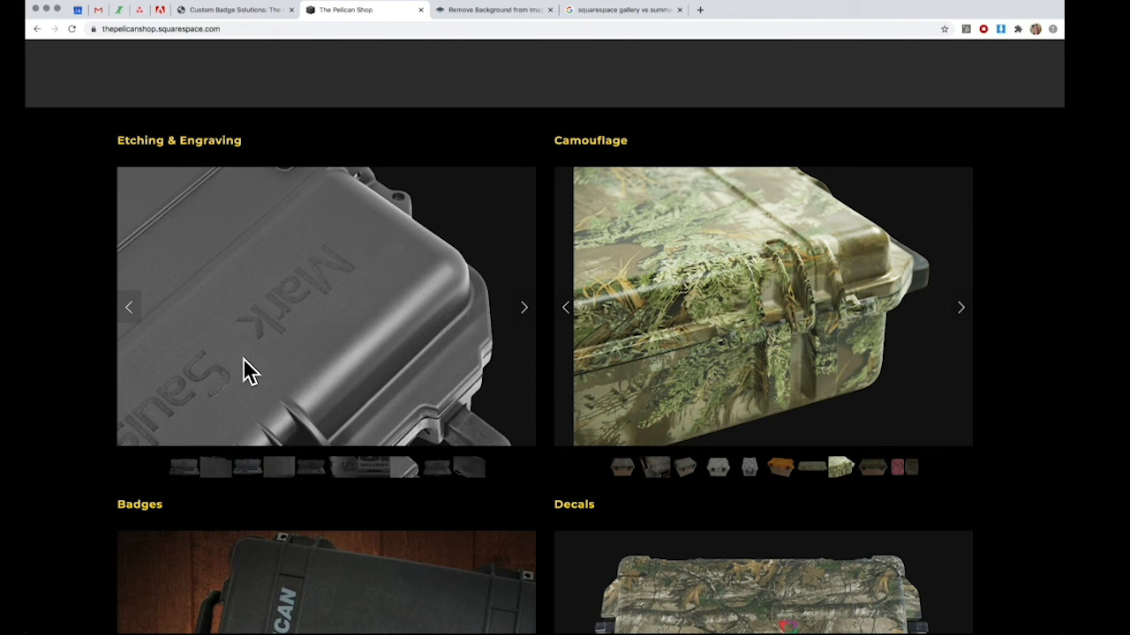
scroll(267, 320, "down", 5)
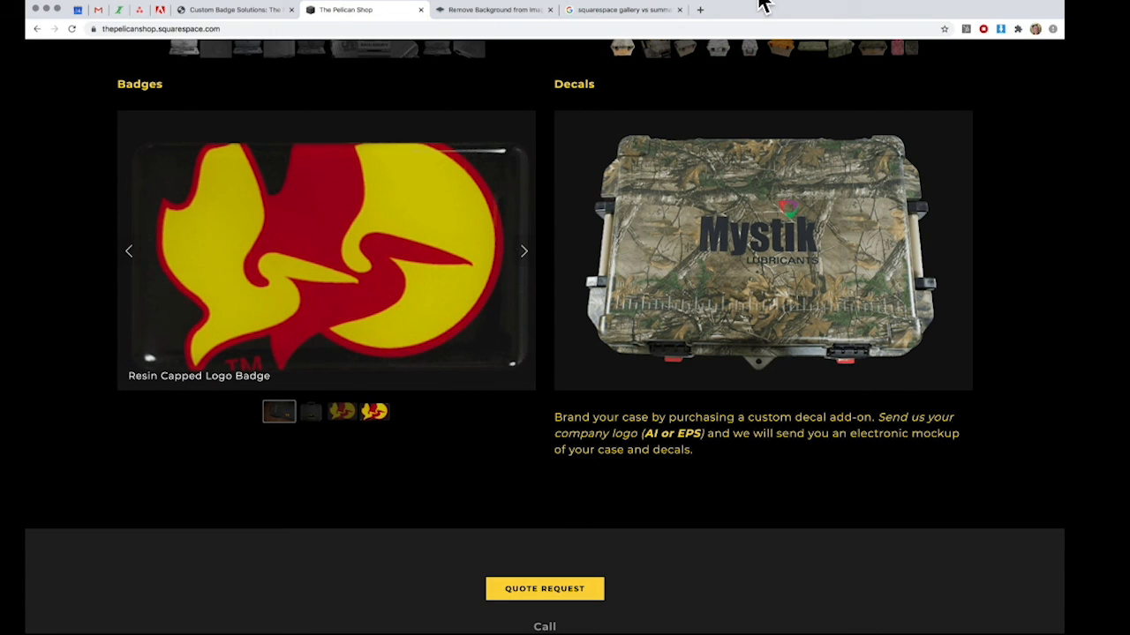
left_click(763, 4)
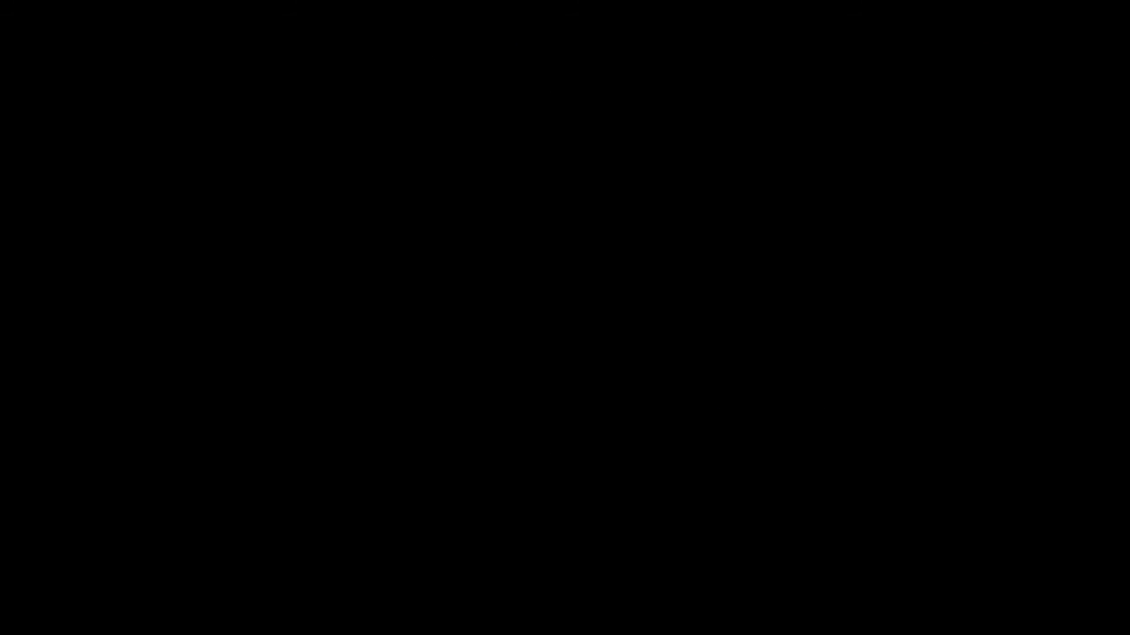